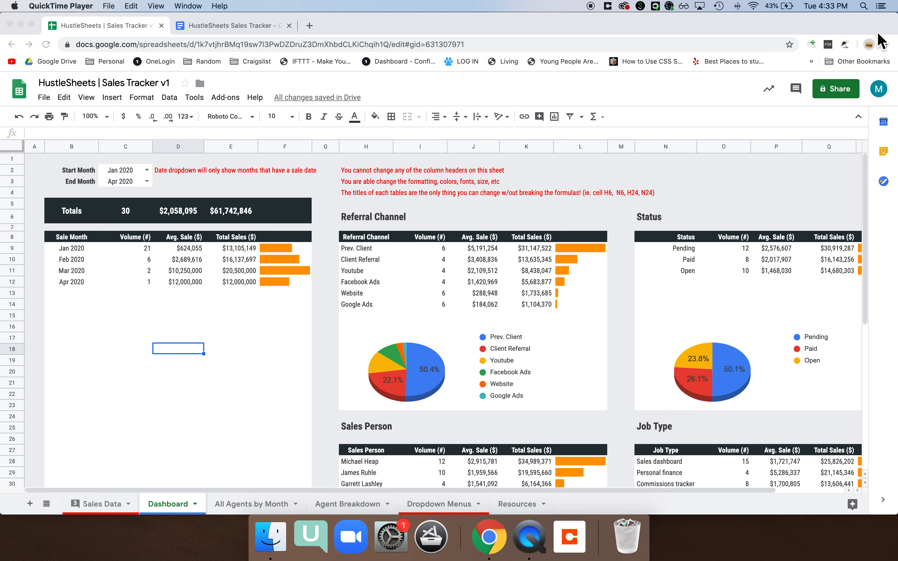
# Review the summary tables and charts on the Dashboard sheet
pyautogui.scroll(-5, 333, 295)
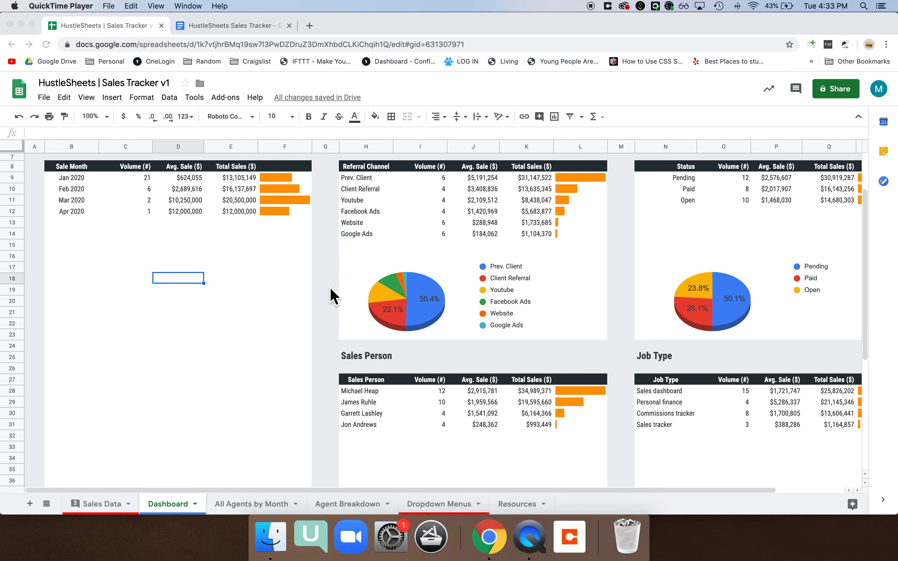
pyautogui.scroll(4, 333, 296)
pyautogui.scroll(1, 333, 296)
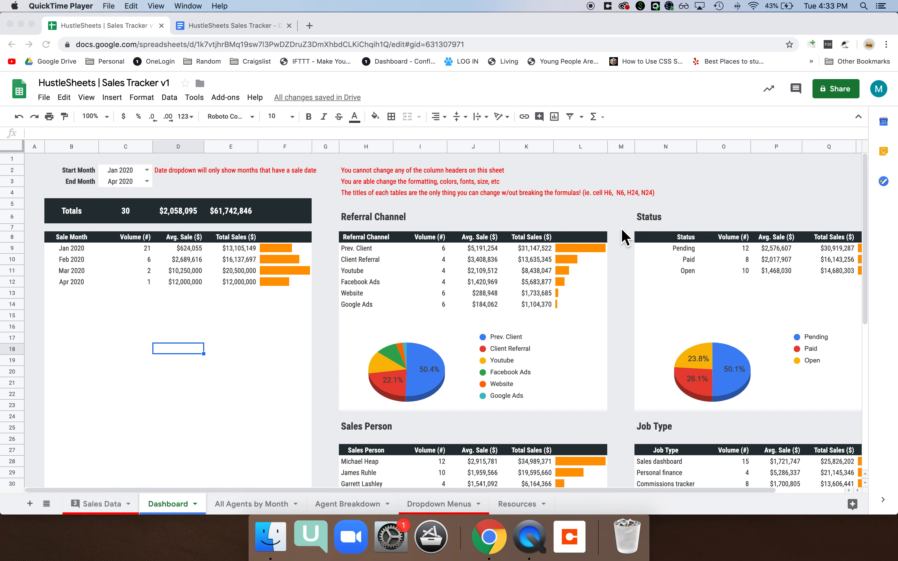
pyautogui.scroll(-5, 663, 340)
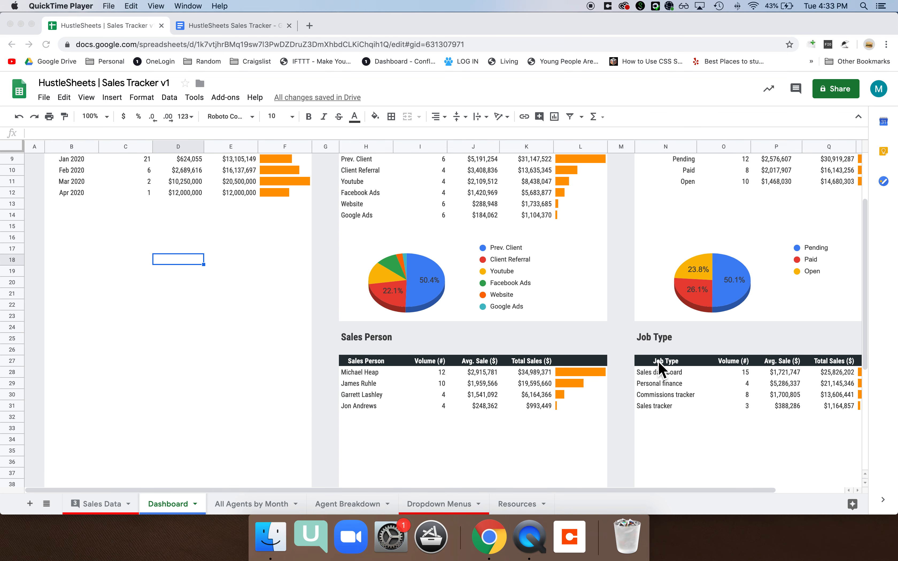
pyautogui.scroll(5, 660, 369)
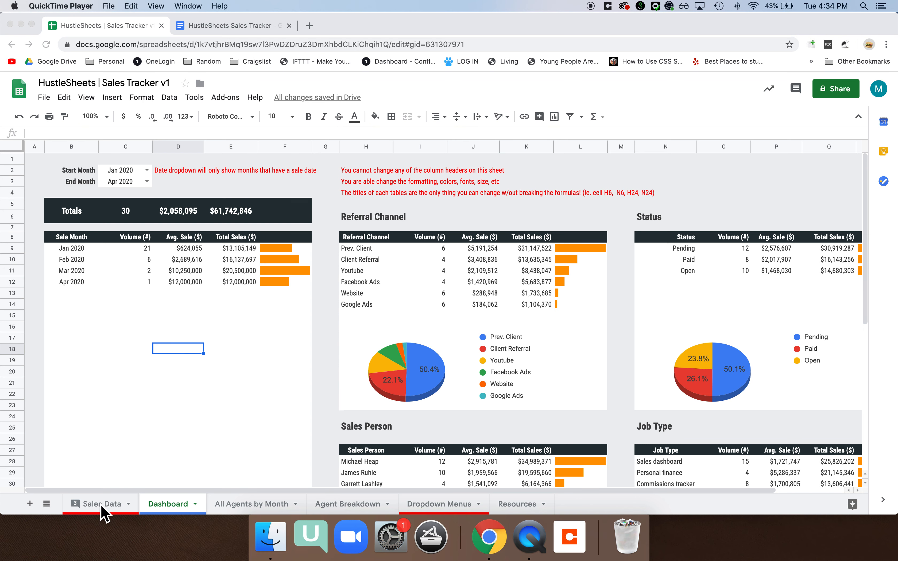
# Examine the column headers of the Sales Data sheet, from Sale Date through Sale Year and Sale Month
pyautogui.click(103, 505)
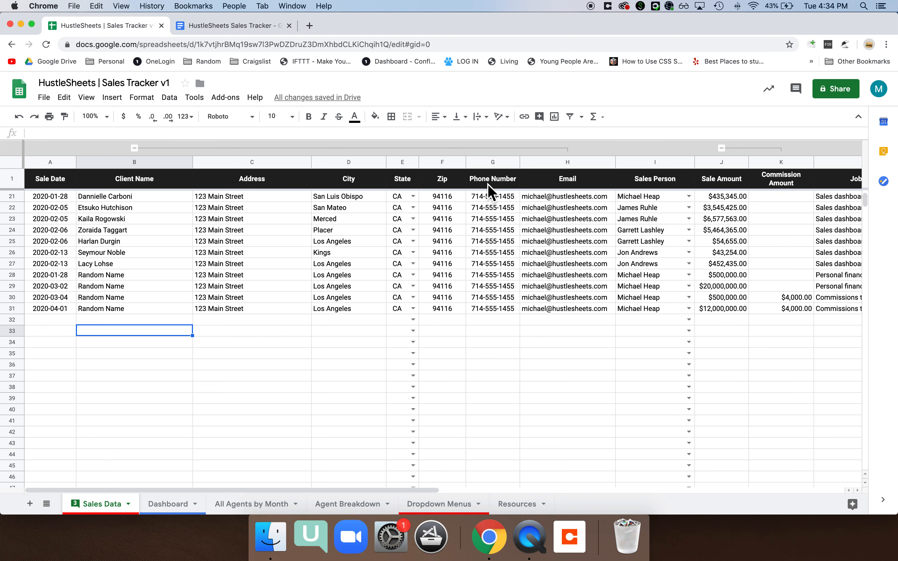
pyautogui.hscroll(2, 549, 192)
pyautogui.hscroll(5, 557, 190)
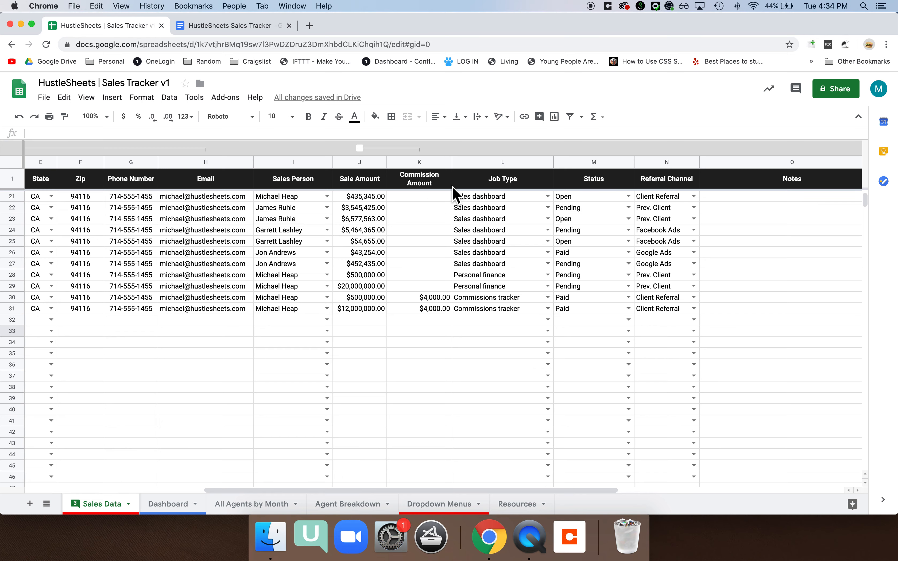
pyautogui.hscroll(4, 662, 183)
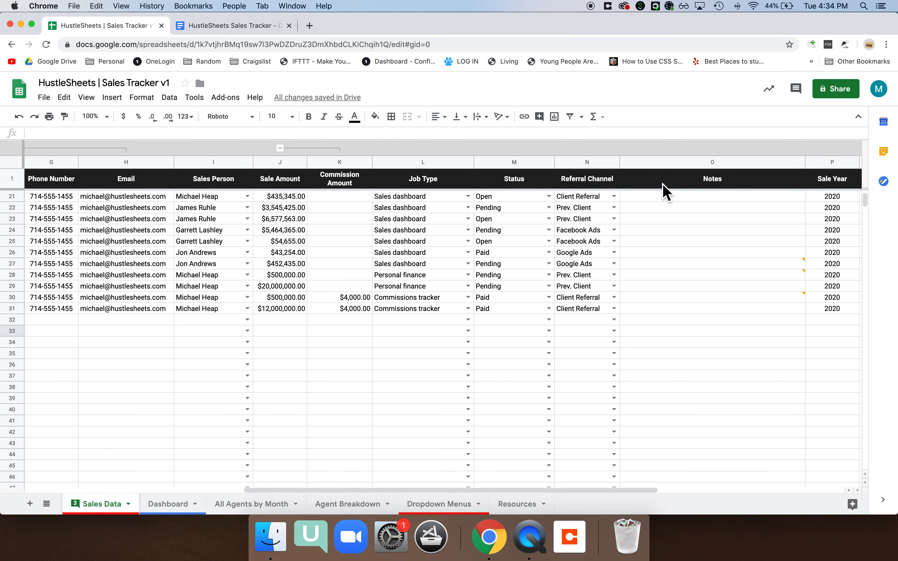
pyautogui.click(728, 184)
pyautogui.keyDown('shift'); pyautogui.click(684, 184); pyautogui.keyUp('shift')
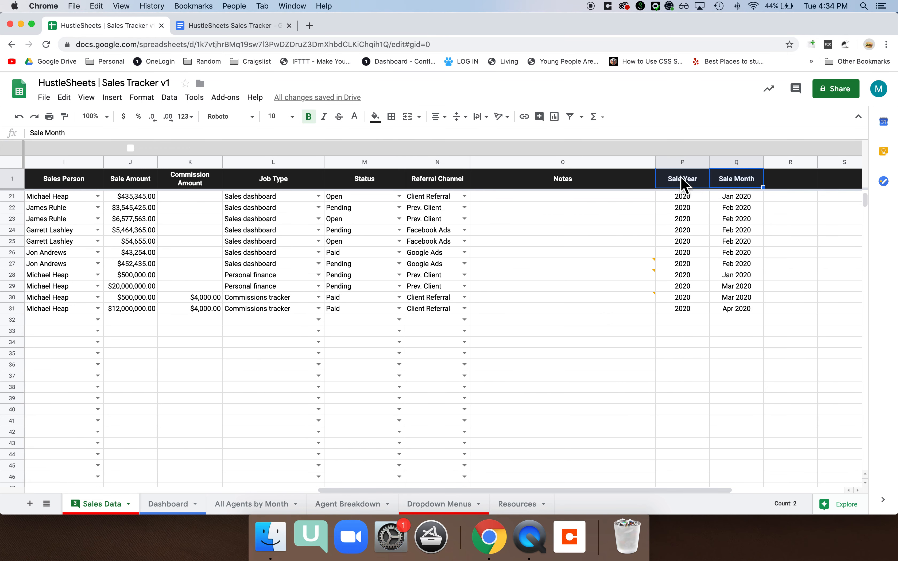
pyautogui.hscroll(2, 606, 224)
pyautogui.hscroll(-5, 605, 225)
pyautogui.hscroll(-5, 606, 223)
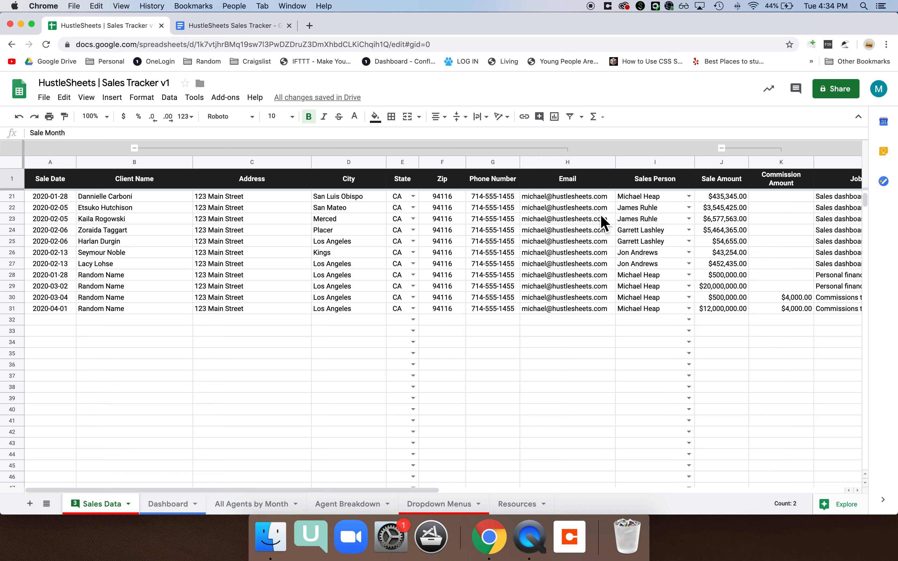
pyautogui.hscroll(7, 603, 222)
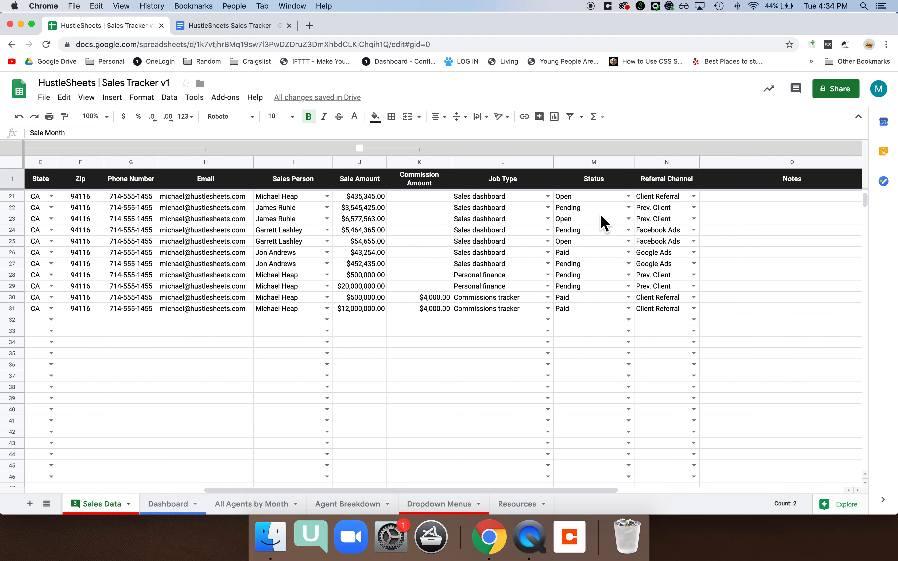
pyautogui.click(374, 178)
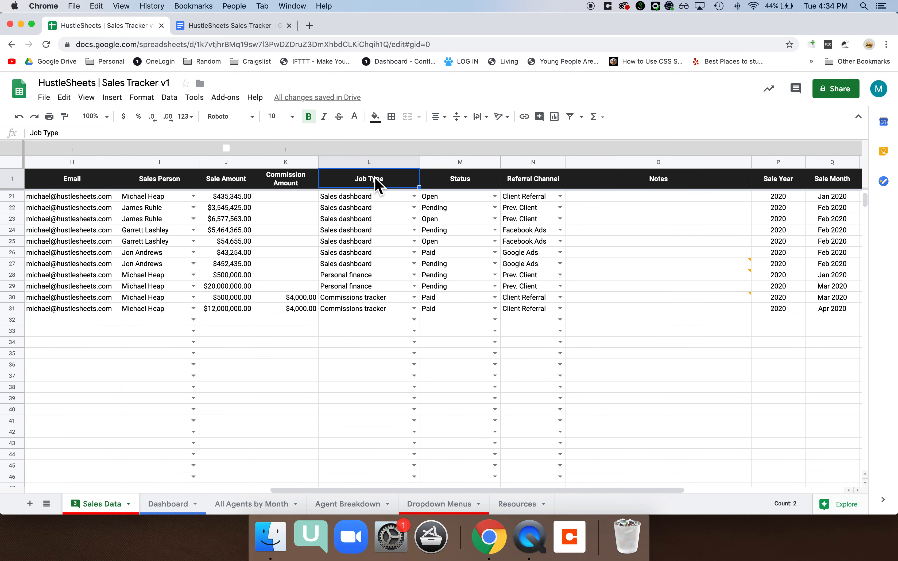
pyautogui.hscroll(2, 420, 254)
pyautogui.hscroll(4, 417, 253)
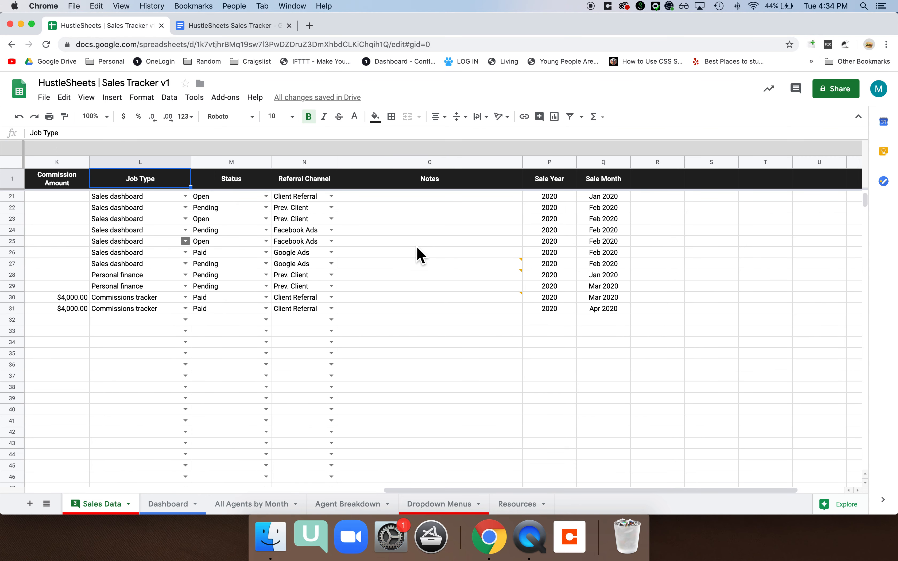
pyautogui.moveTo(490, 180); pyautogui.dragTo(513, 186)
pyautogui.write('sdfds')
pyautogui.press('Escape')
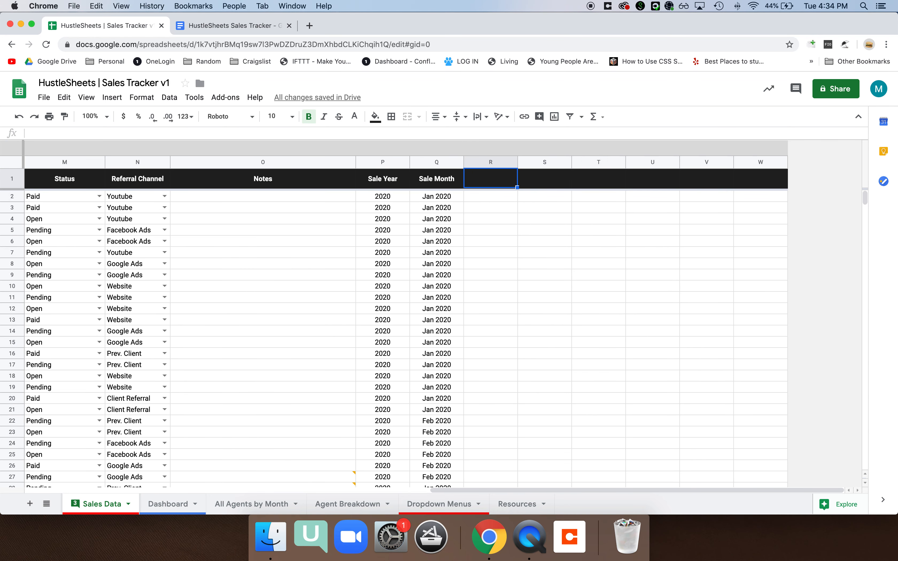
# Inspect the Referral Channel, Job Type and Email column headers on the Sales Data sheet
pyautogui.hscroll(-4, 488, 206)
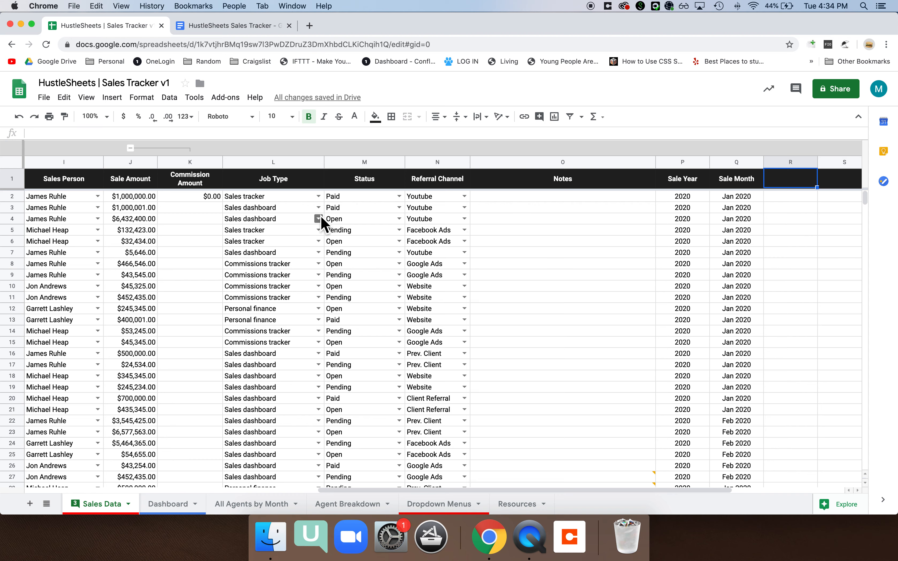
pyautogui.click(443, 185)
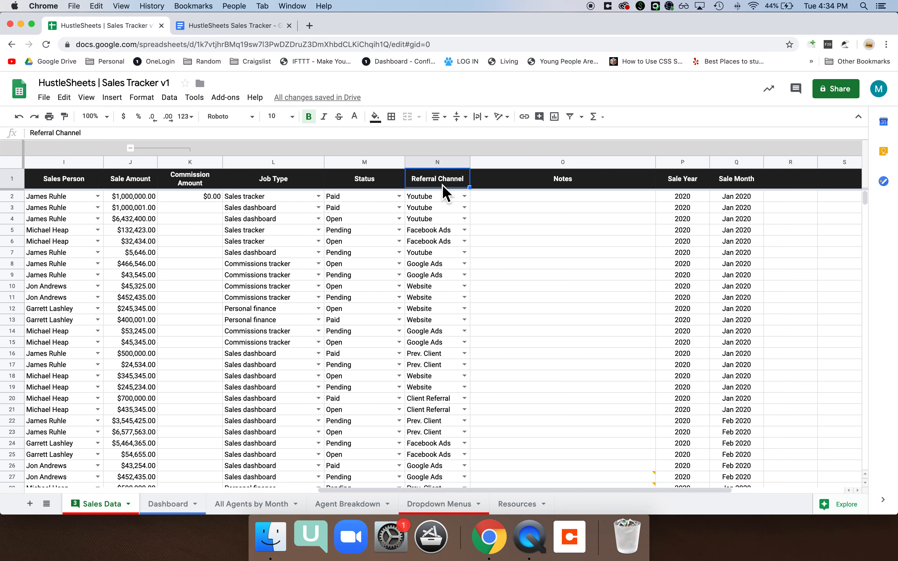
pyautogui.click(301, 177)
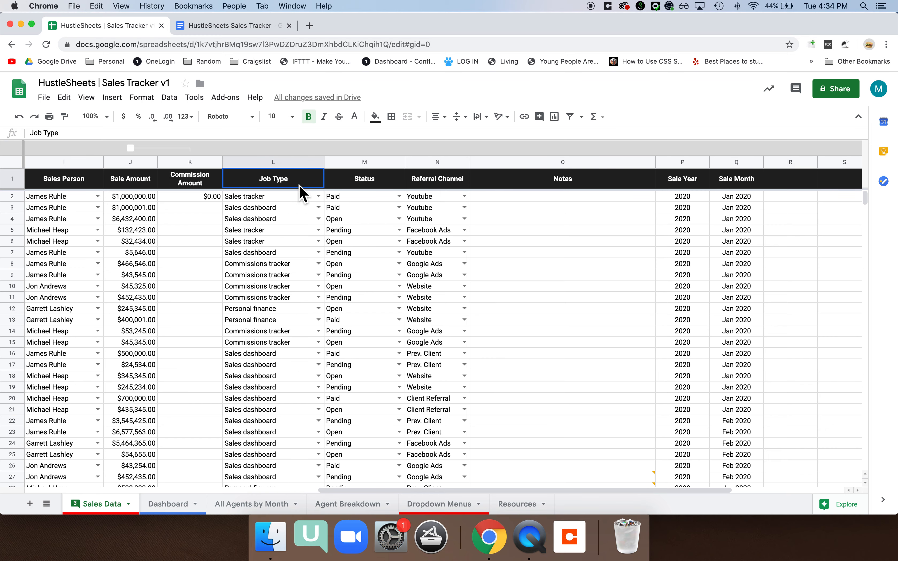
pyautogui.hscroll(-8, 133, 389)
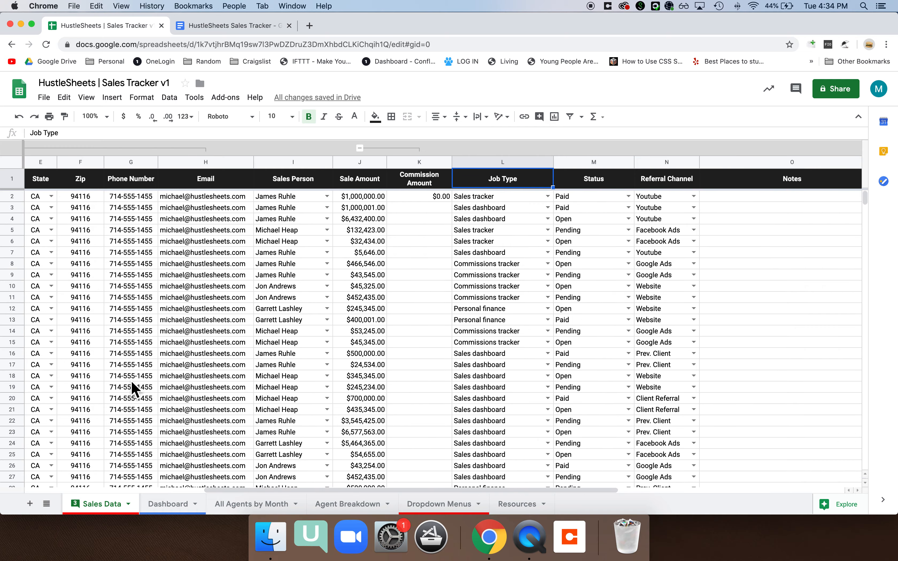
pyautogui.click(247, 187)
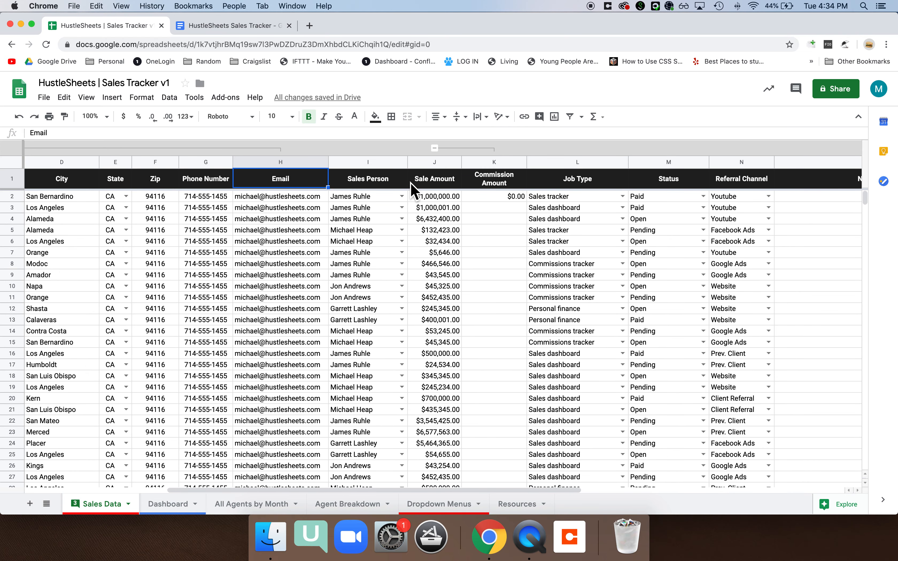
# Try renaming the Commission Amount column header to "dfdsfd", and undo the change
pyautogui.hscroll(2, 410, 182)
pyautogui.click(387, 182)
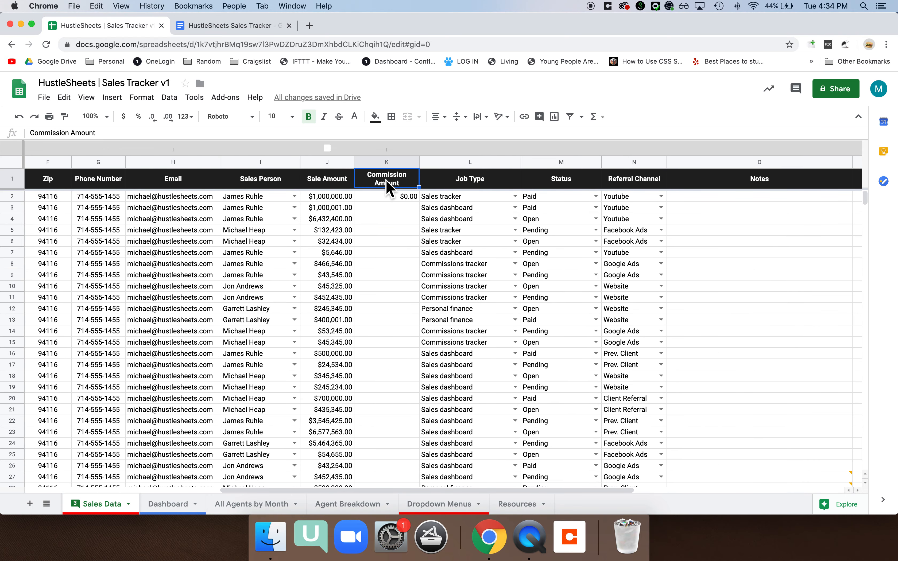
pyautogui.write('dfdsfd')
pyautogui.press('Return')
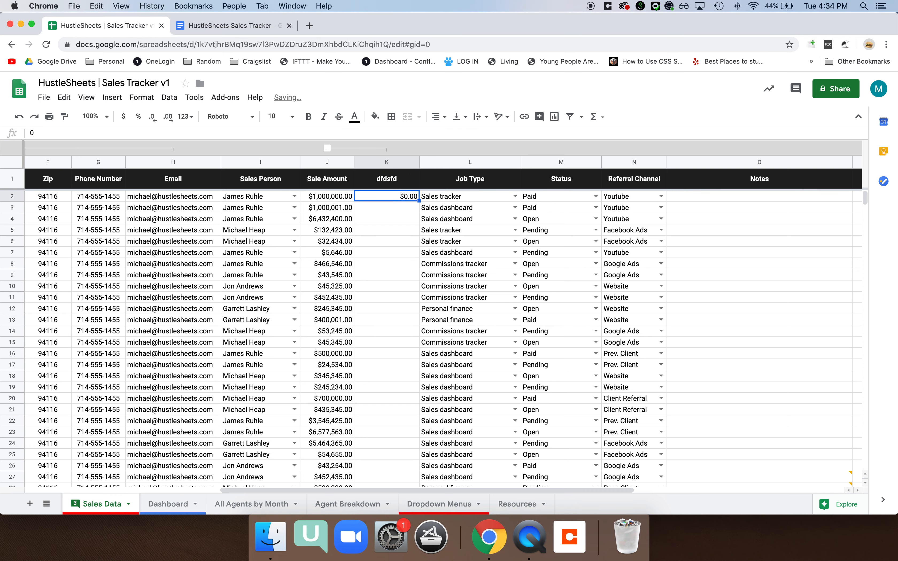
pyautogui.press('super+z')
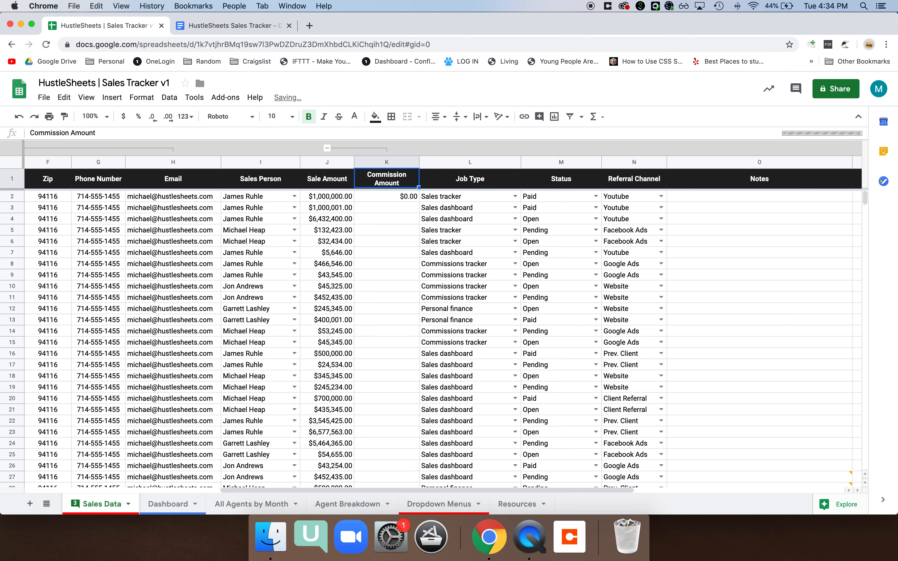
# Check the header row of the Dashboard's Referral Channel table, and return to the Sales Data sheet
pyautogui.click(169, 504)
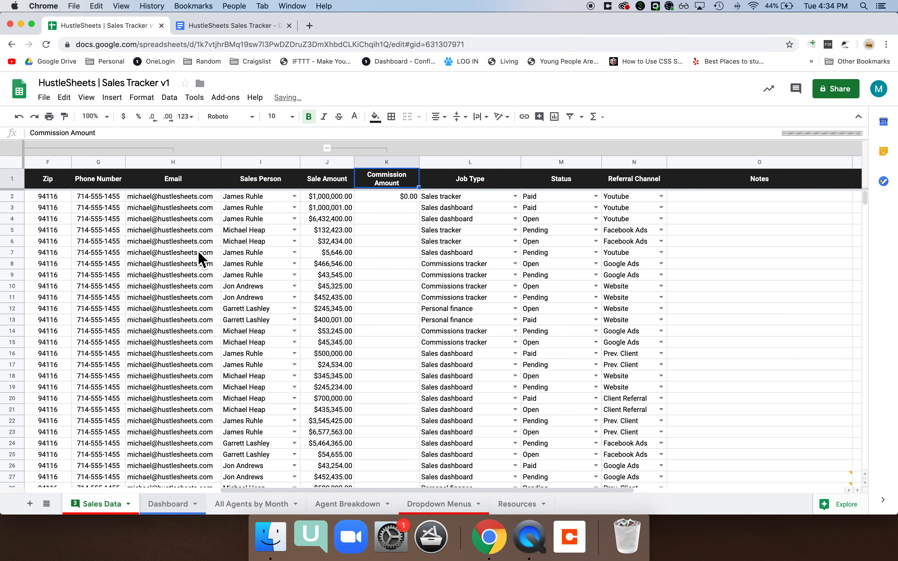
pyautogui.moveTo(371, 238); pyautogui.dragTo(552, 245)
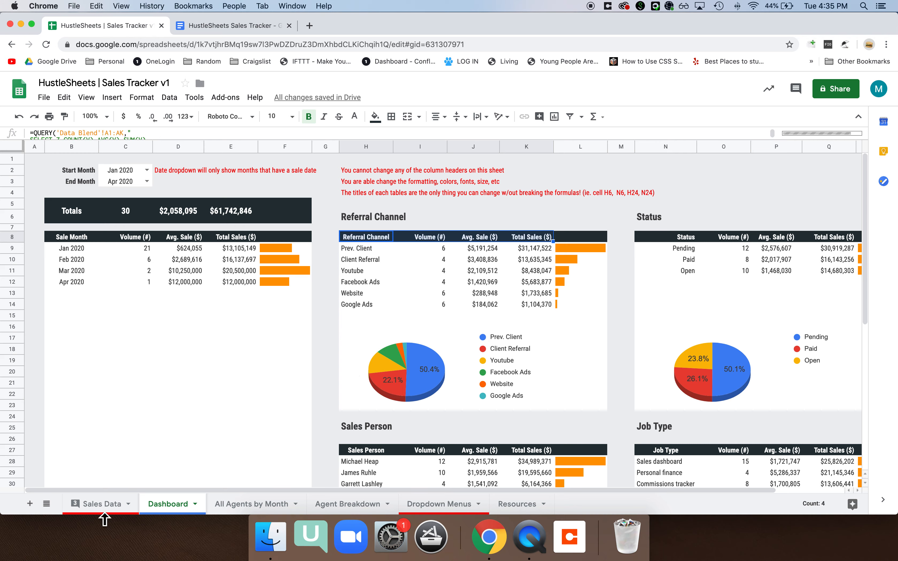
pyautogui.click(125, 507)
pyautogui.click(351, 243)
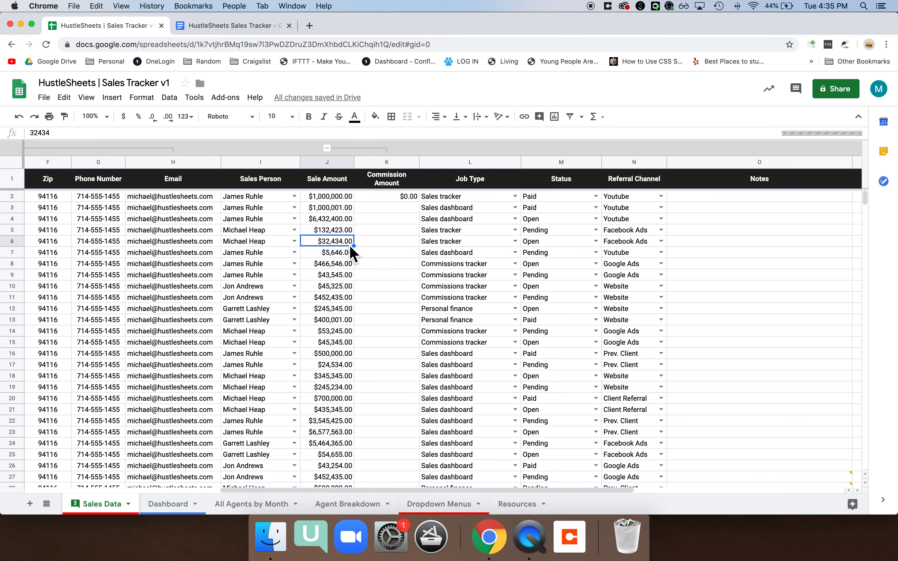
# Enter 2020-05-01 as the sale date in row 32, the first empty row of Sales Data, using the date picker
pyautogui.scroll(-5, 157, 276)
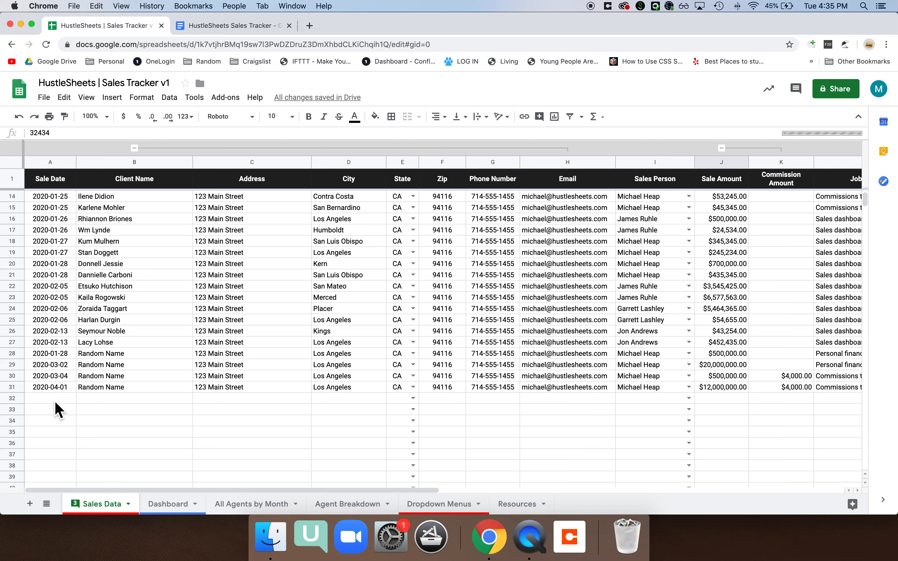
pyautogui.click(56, 400)
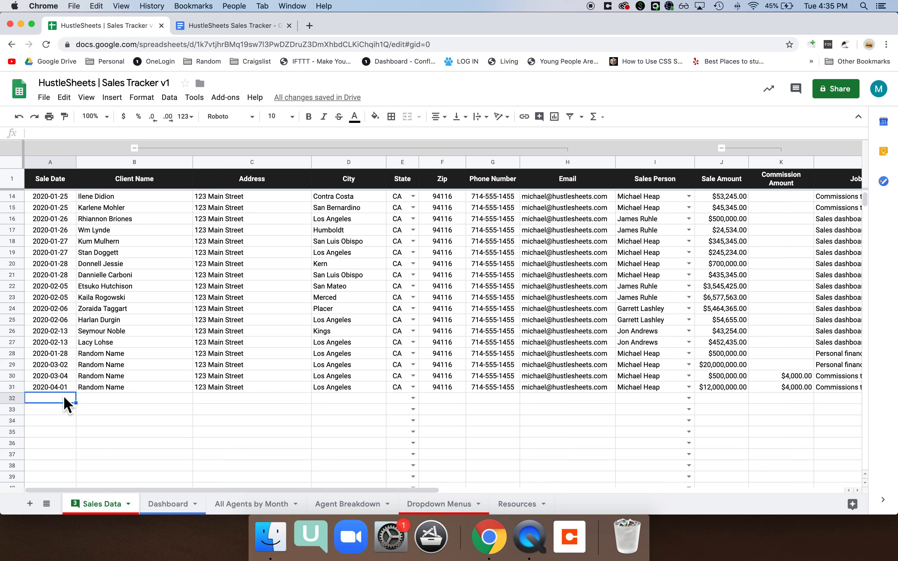
pyautogui.doubleClick(65, 399)
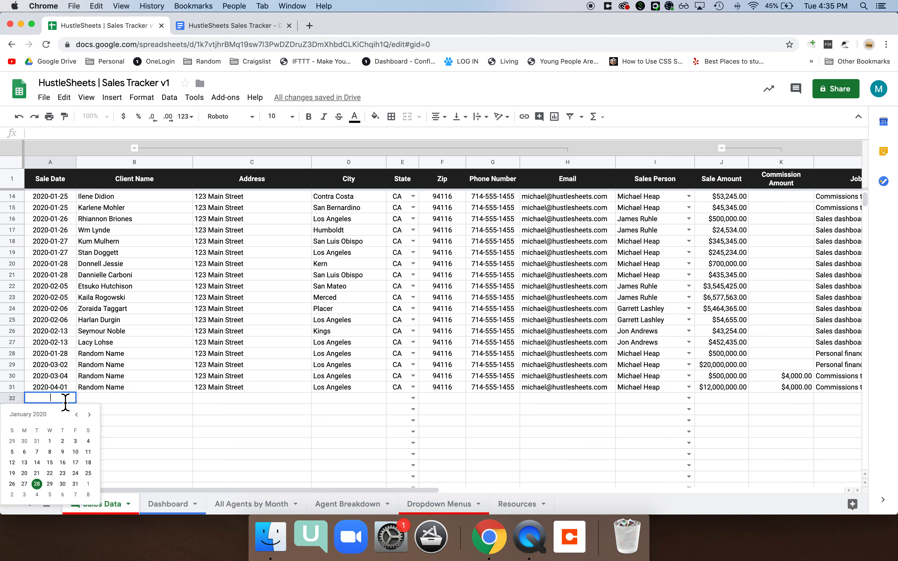
pyautogui.click(89, 415)
pyautogui.click(90, 417)
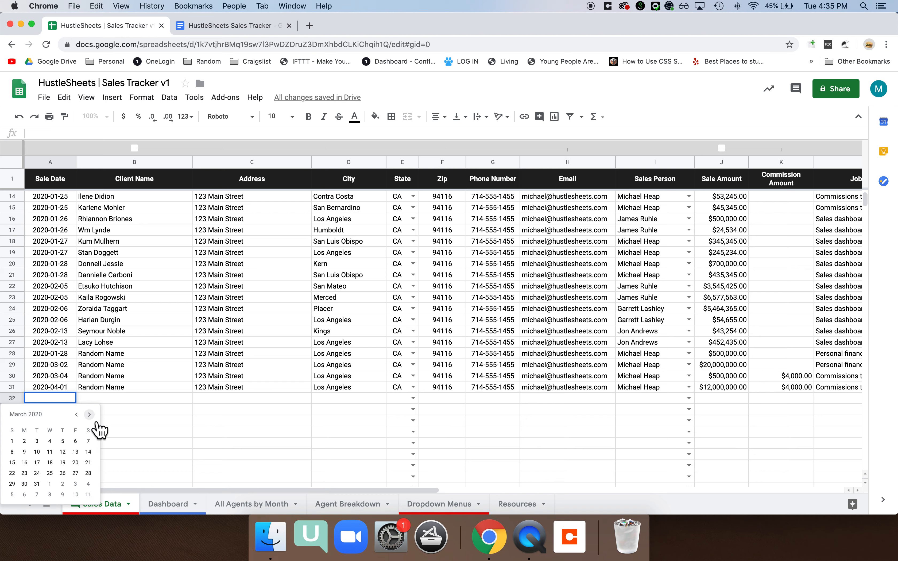
pyautogui.click(91, 417)
pyautogui.click(91, 417)
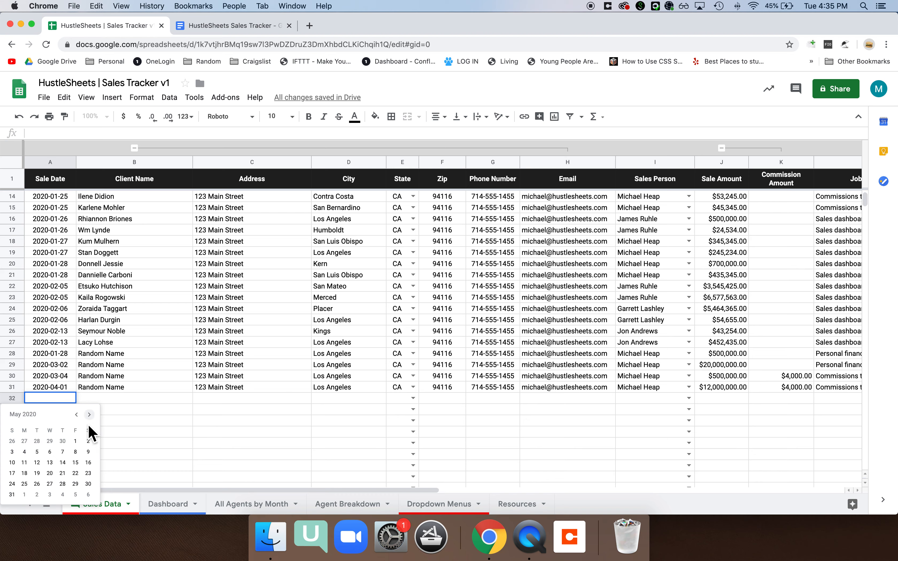
pyautogui.click(76, 443)
# Enter "CLient Name" as the client name in row 32
pyautogui.click(99, 401)
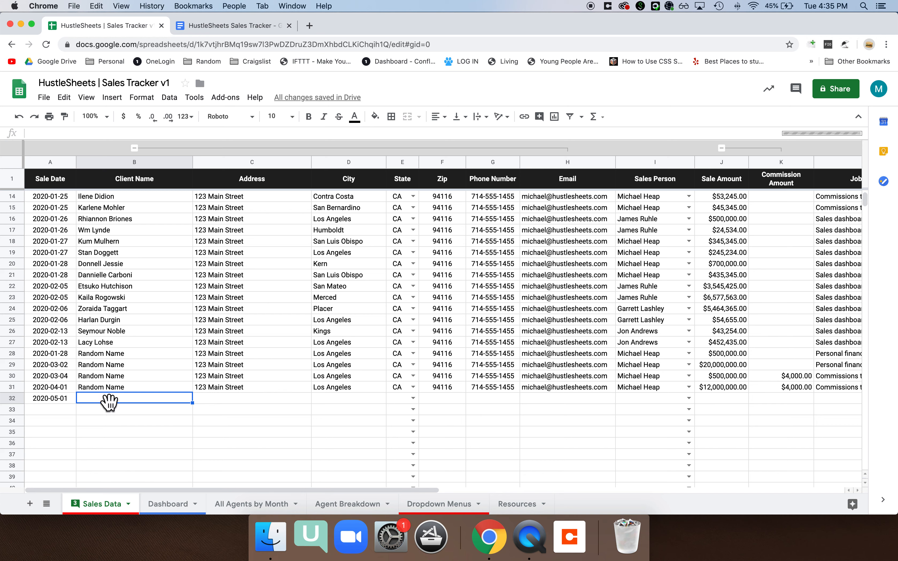
pyautogui.write('CLient Name')
pyautogui.press('Tab')
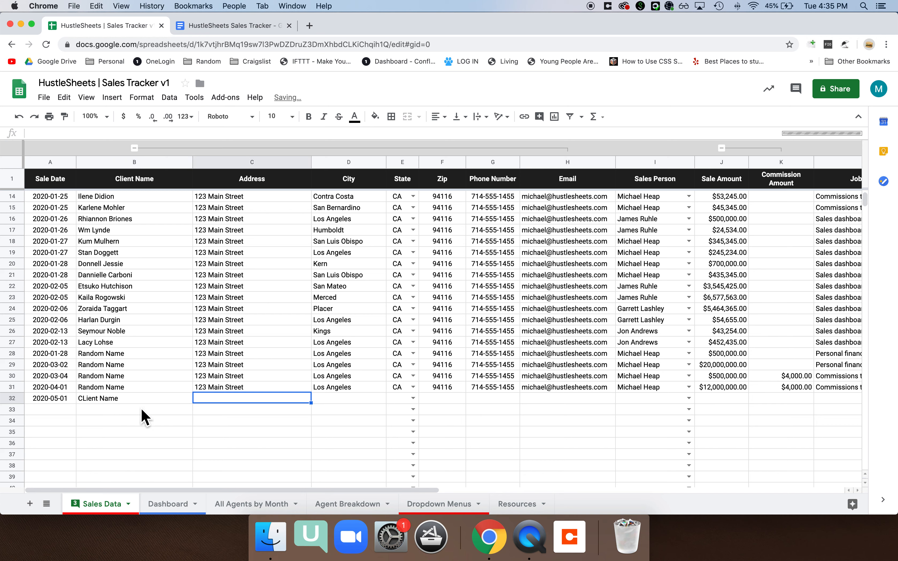
# Fill the address and city from row 31 down into row 32, and set row 32's state to CA
pyautogui.click(235, 389)
pyautogui.hotkey('shift', 'Right')
pyautogui.hotkey('shift', 'Down')
pyautogui.press('super+d')
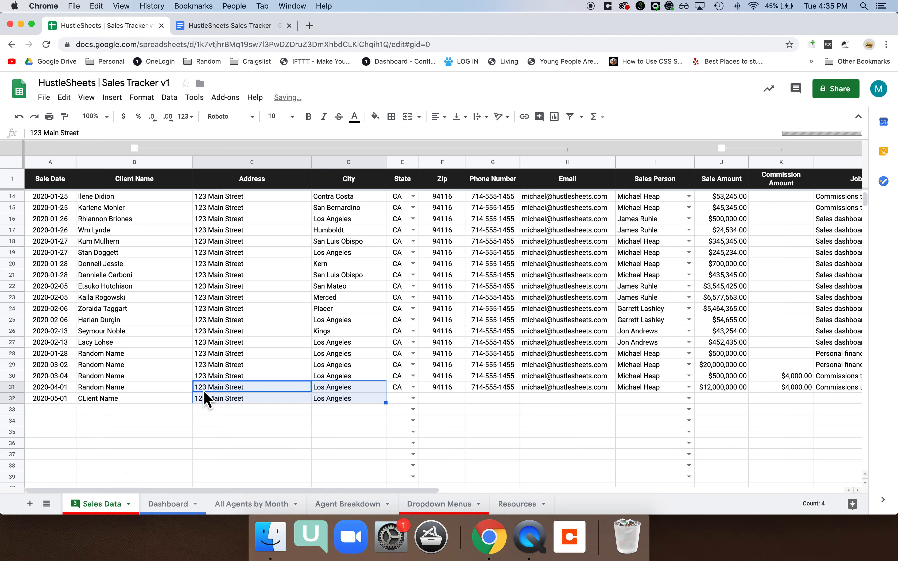
pyautogui.click(168, 403)
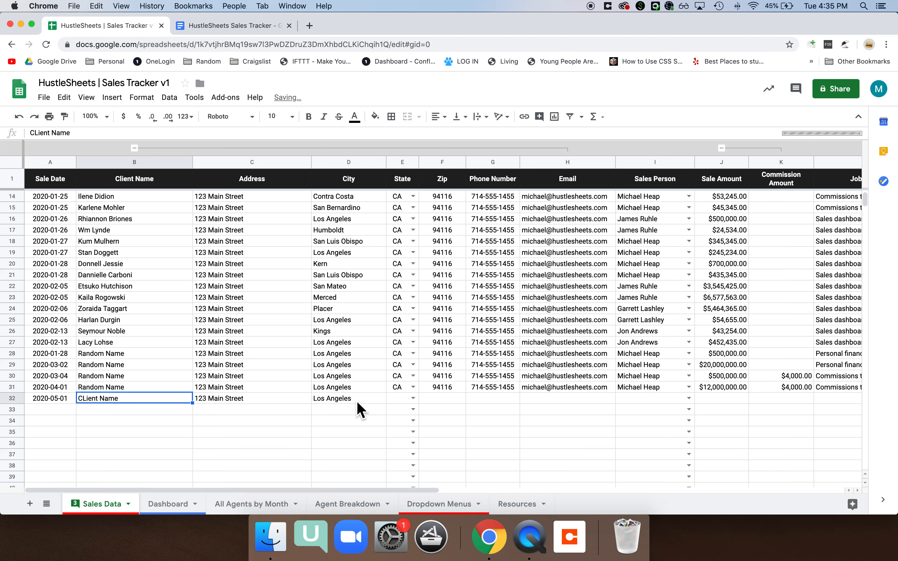
pyautogui.click(412, 399)
pyautogui.click(412, 467)
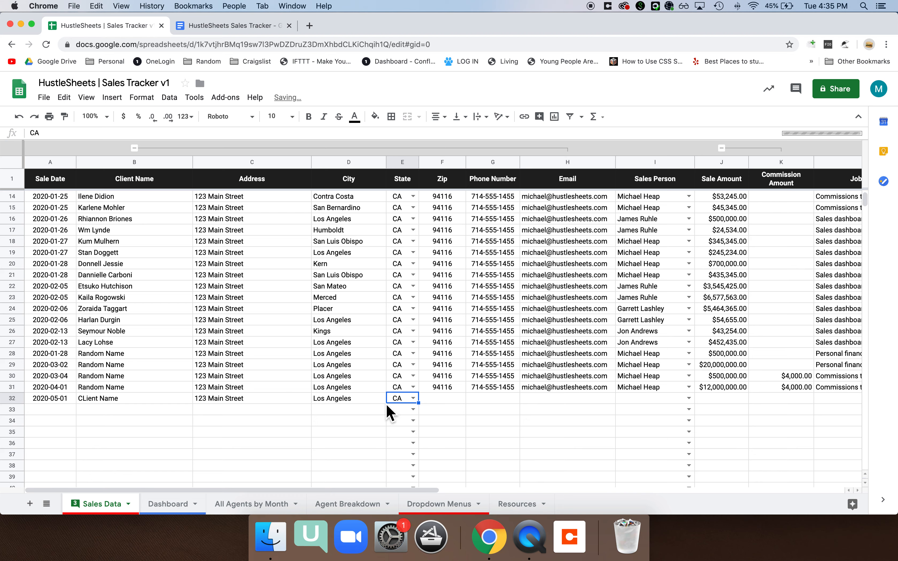
# Fill the zip, phone number and email from row 31 down into row 32, and choose the third listed salesperson for row 32
pyautogui.moveTo(454, 388); pyautogui.dragTo(609, 405)
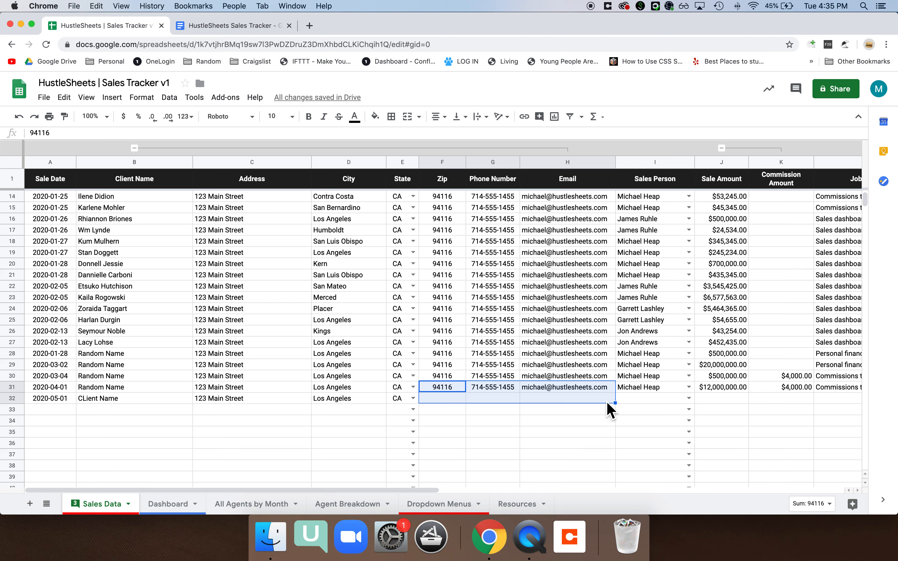
pyautogui.click(647, 399)
pyautogui.click(688, 399)
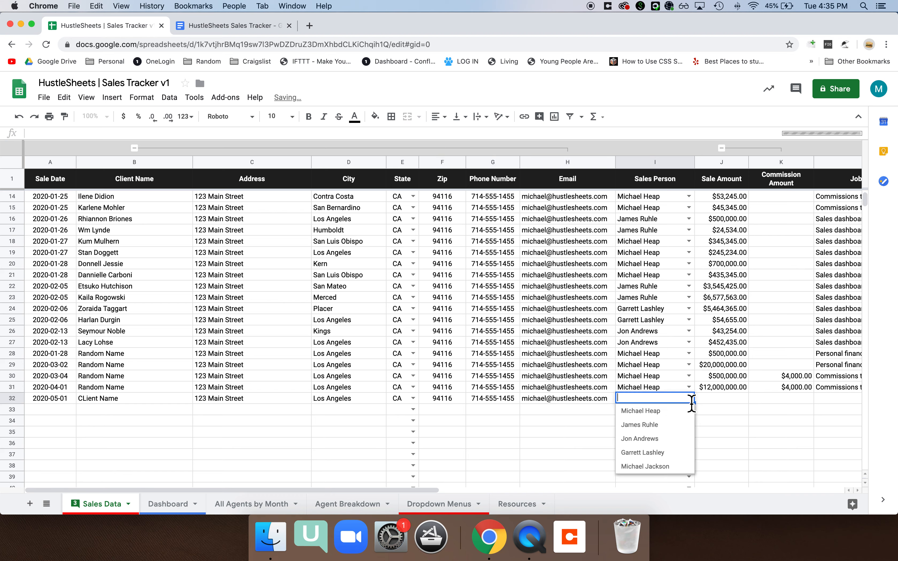
pyautogui.click(679, 442)
# Enter a sale amount of 30000000 and a commission amount of 5,000 in row 32
pyautogui.click(715, 401)
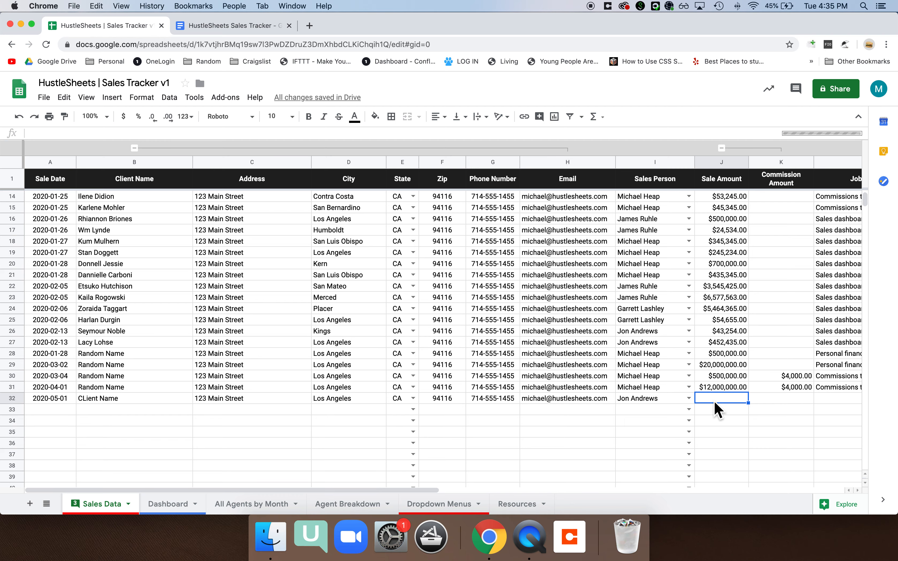
pyautogui.write('30,')
pyautogui.write('000,000')
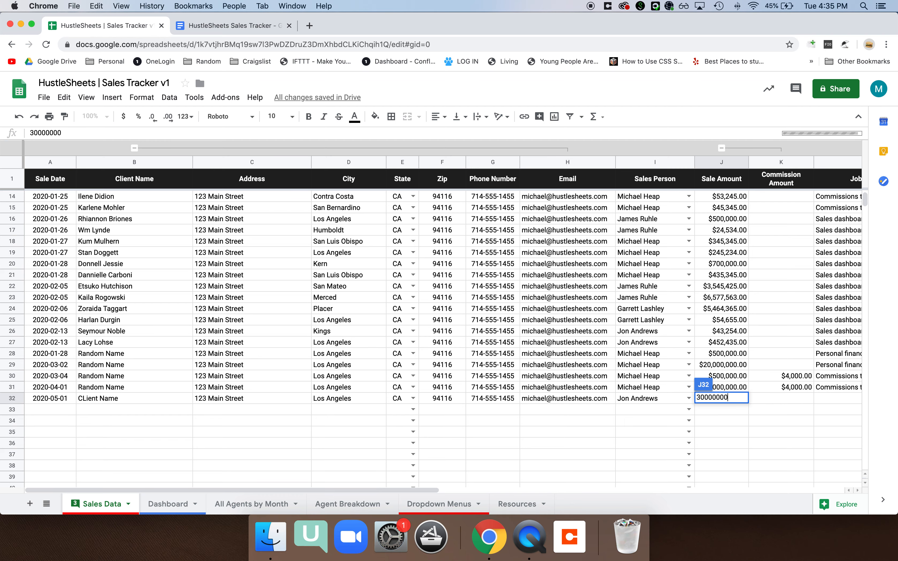
pyautogui.press('Tab')
pyautogui.hscroll(5, 701, 387)
pyautogui.write('5,000')
pyautogui.press('Tab')
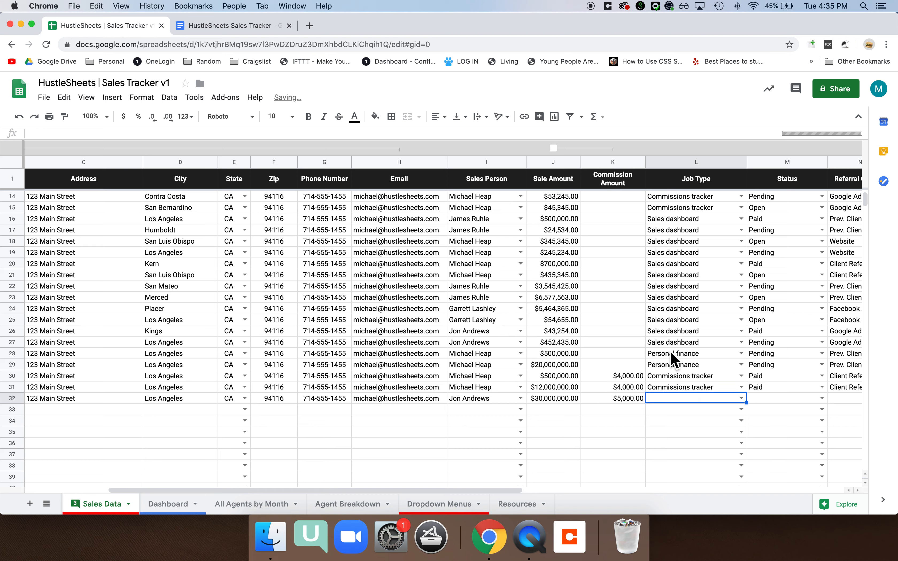
# Set row 32's job type to Commissions tracker
pyautogui.moveTo(614, 344); pyautogui.dragTo(620, 410)
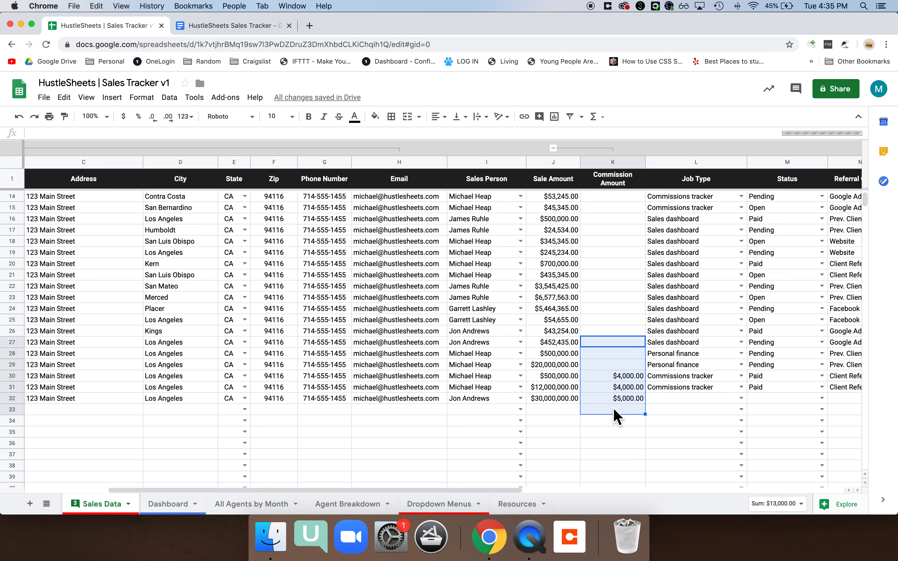
pyautogui.click(701, 400)
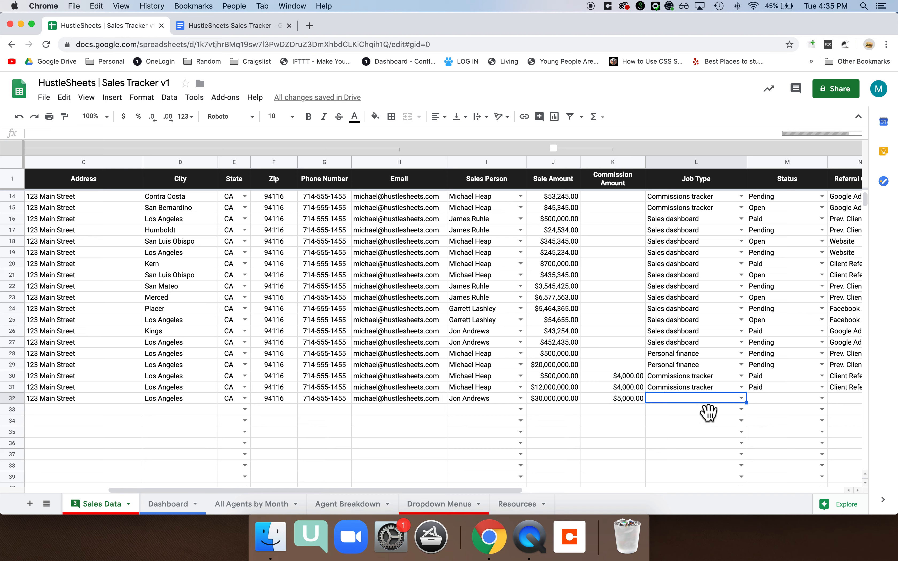
pyautogui.click(742, 399)
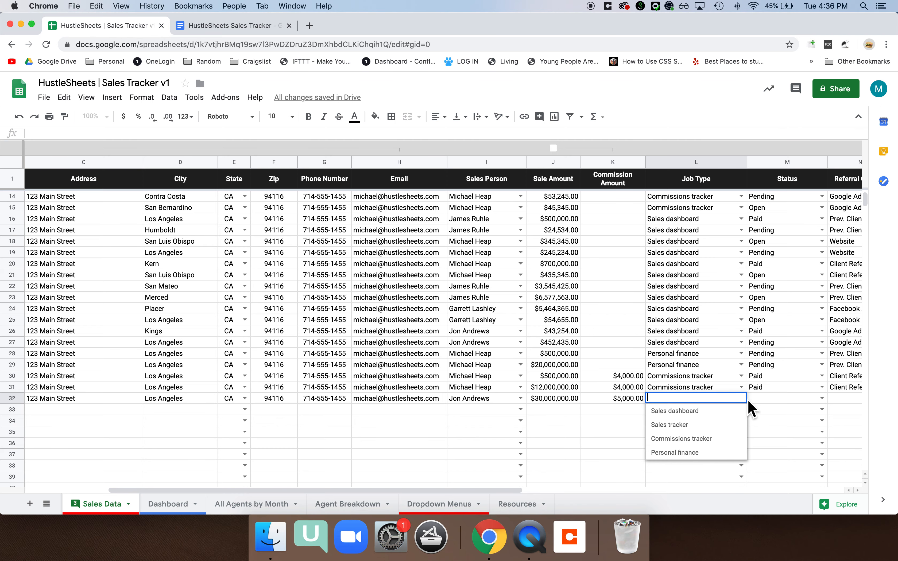
pyautogui.click(717, 441)
# Set row 32's status to Pending and its referral channel to Facebook Ads
pyautogui.hscroll(5, 723, 434)
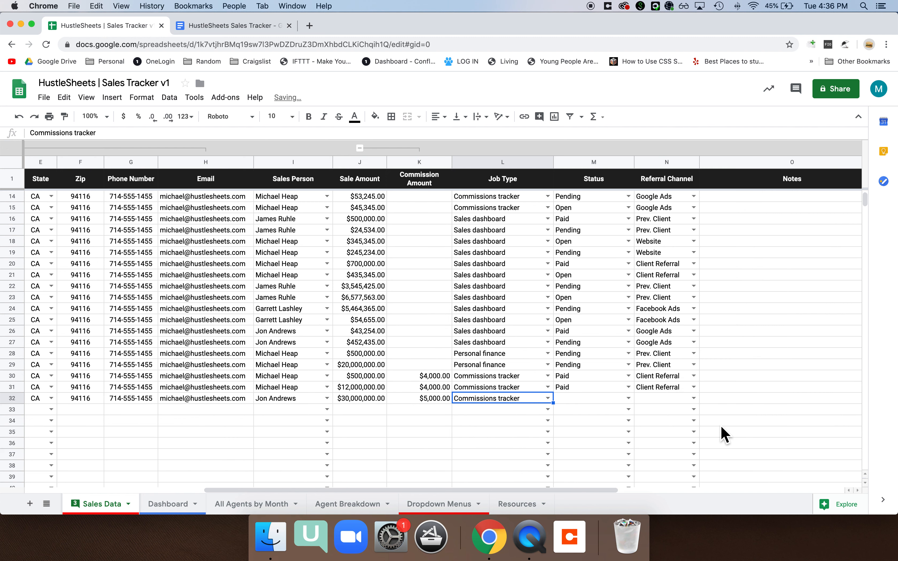
pyautogui.rightClick(627, 400)
pyautogui.click(612, 400)
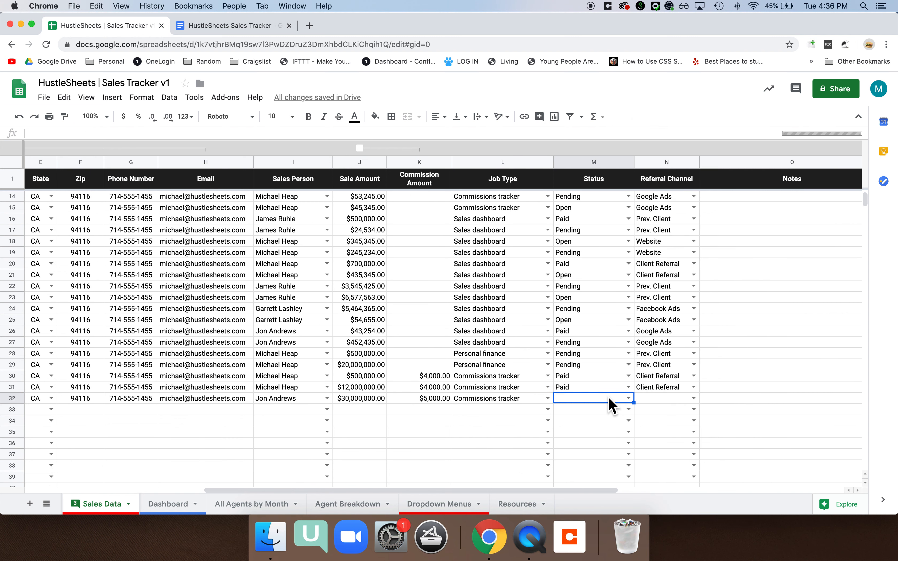
pyautogui.click(629, 400)
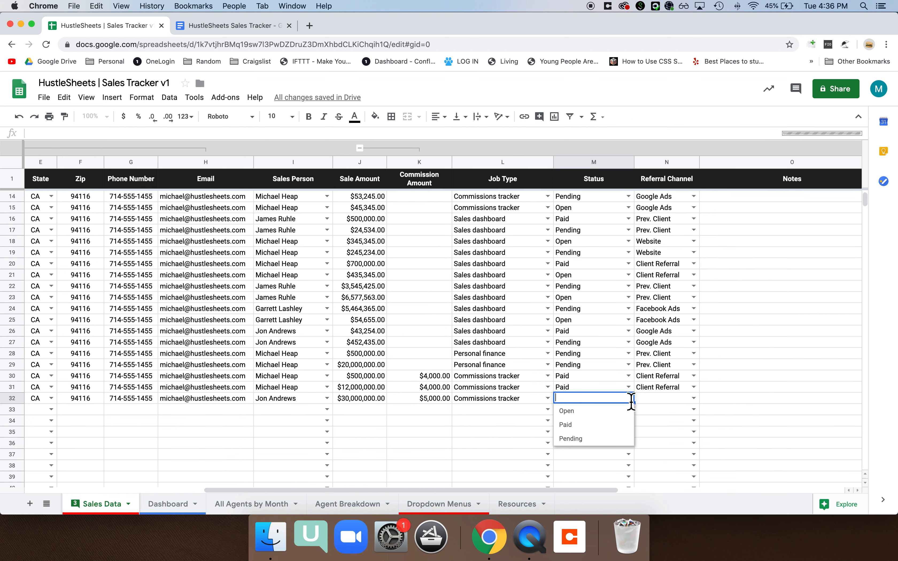
pyautogui.click(612, 439)
pyautogui.click(673, 402)
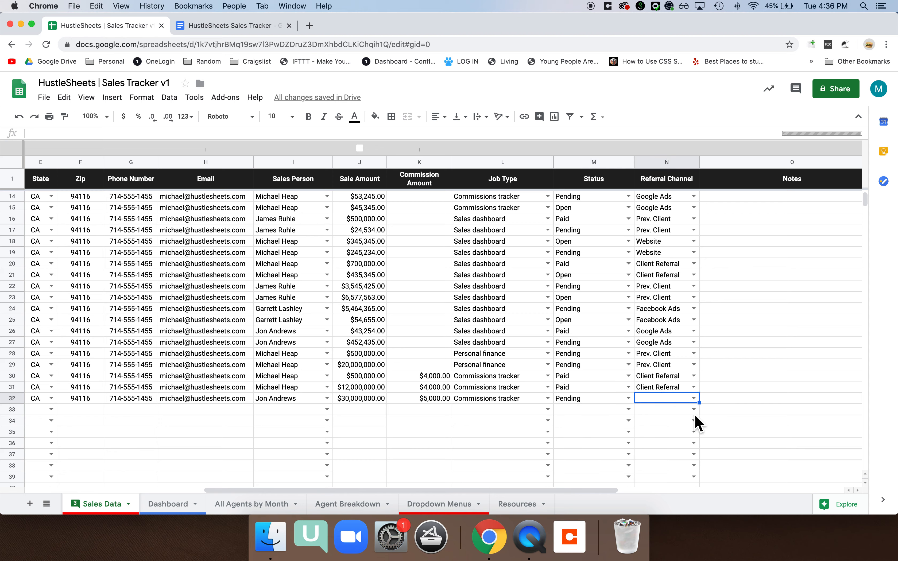
pyautogui.click(693, 398)
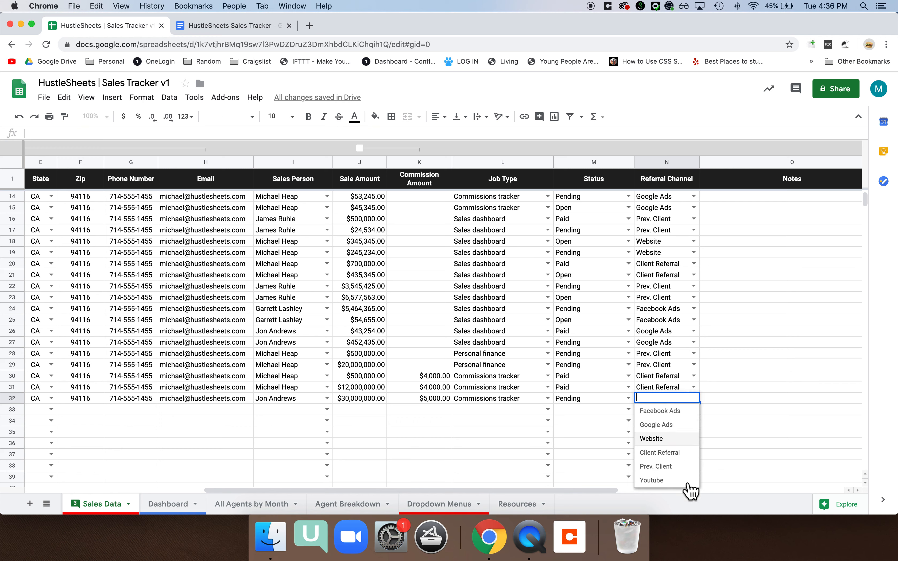
pyautogui.click(682, 411)
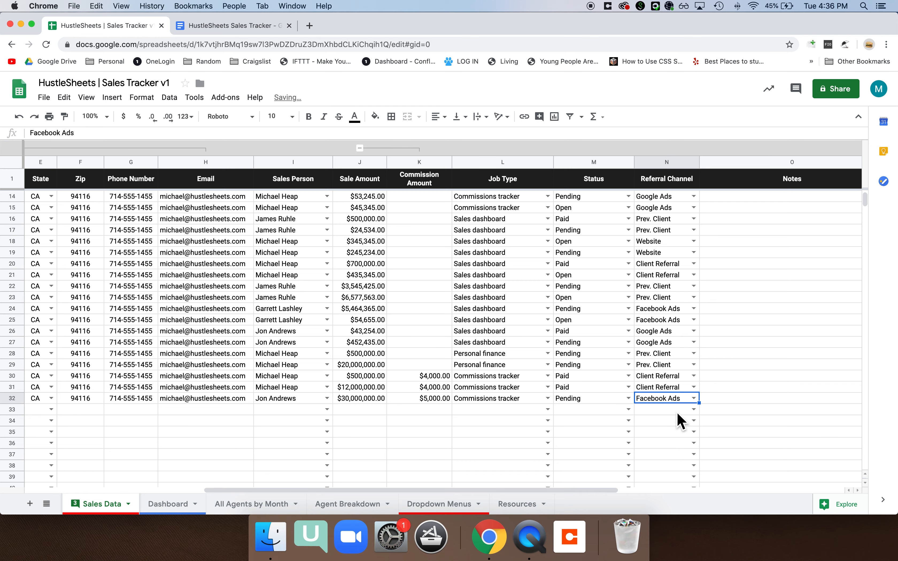
# Enter a "Paid by check" note followed by the author's first name in row 32's Notes cell, and clear the cell
pyautogui.click(716, 400)
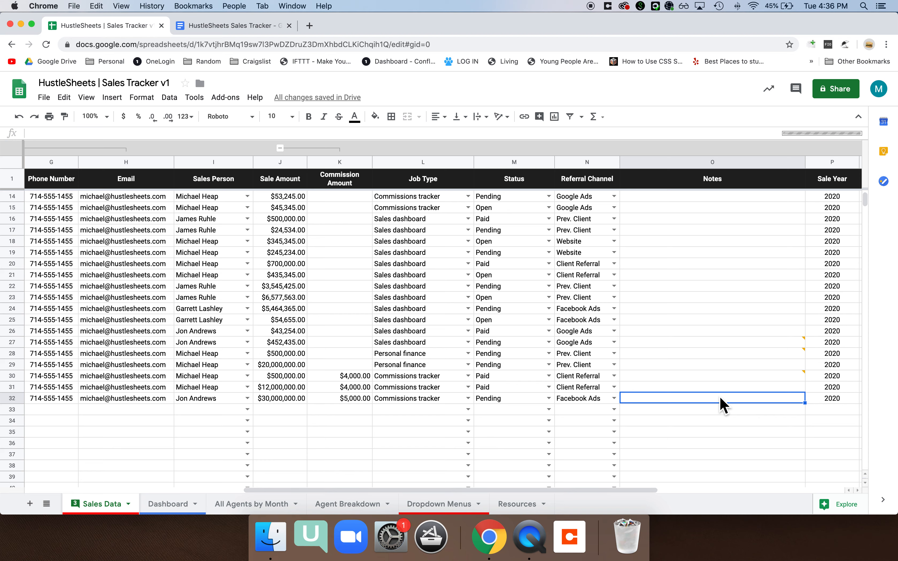
pyautogui.write('Paid by check')
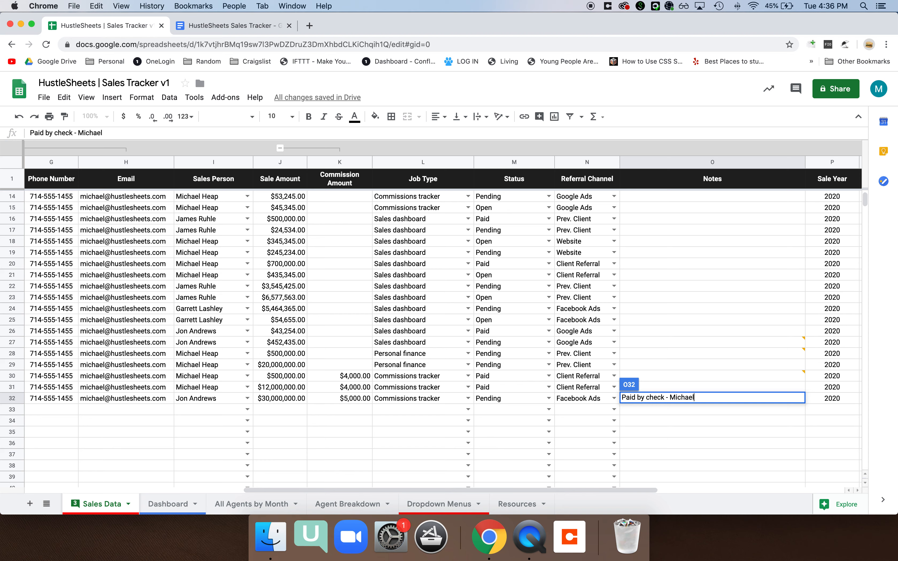
pyautogui.write(' - Michael')
pyautogui.press('Return')
pyautogui.click(701, 400)
pyautogui.press('Delete')
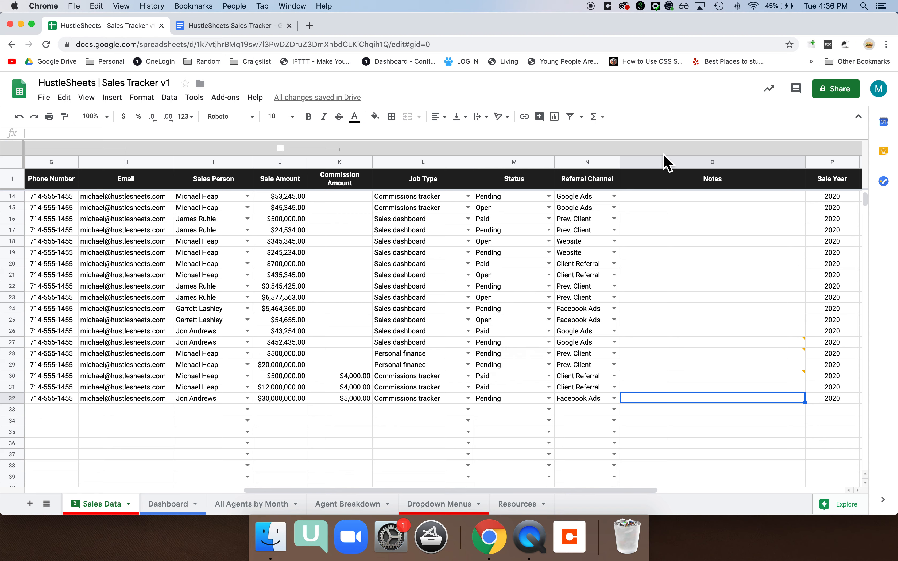
# Add the comment "Paid via check on May 1" to row 32's Notes cell
pyautogui.rightClick(689, 403)
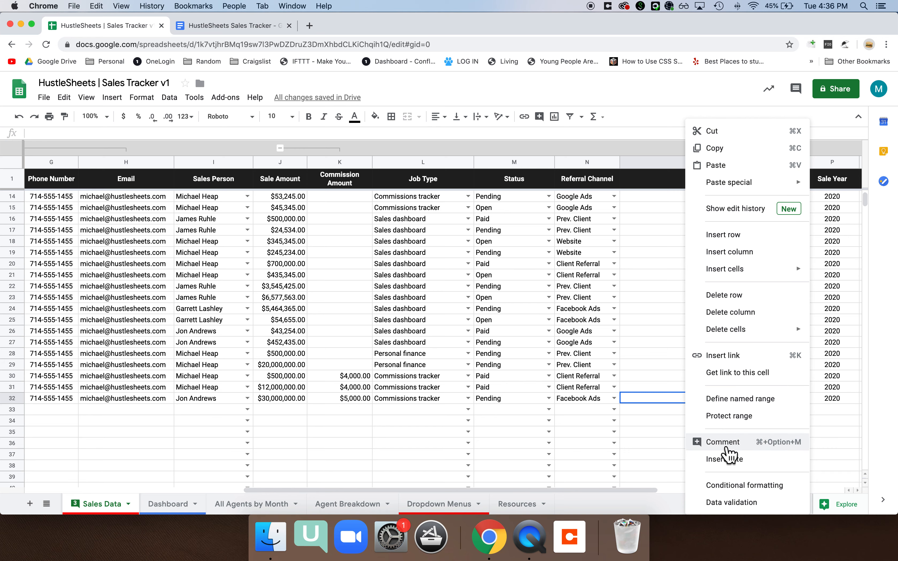
pyautogui.click(726, 447)
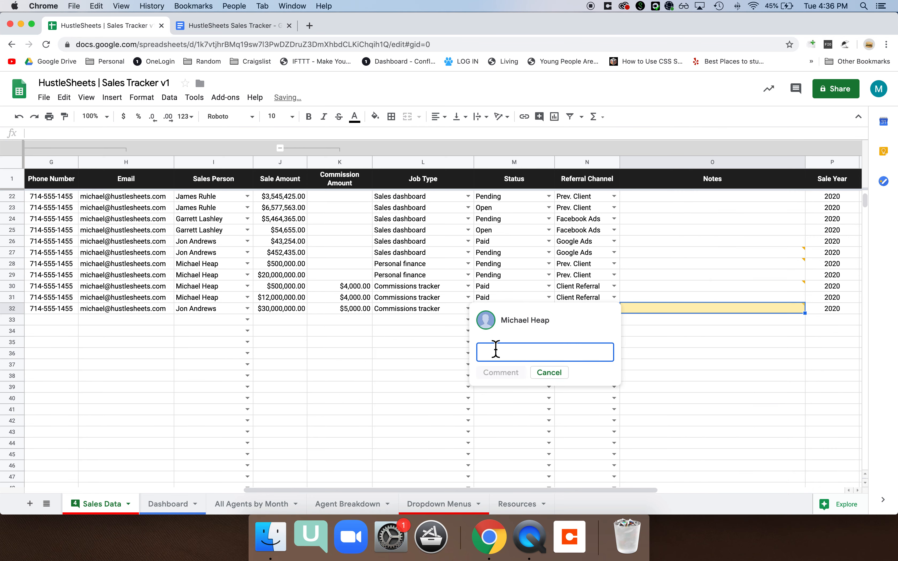
pyautogui.write('Paid via check on May 1')
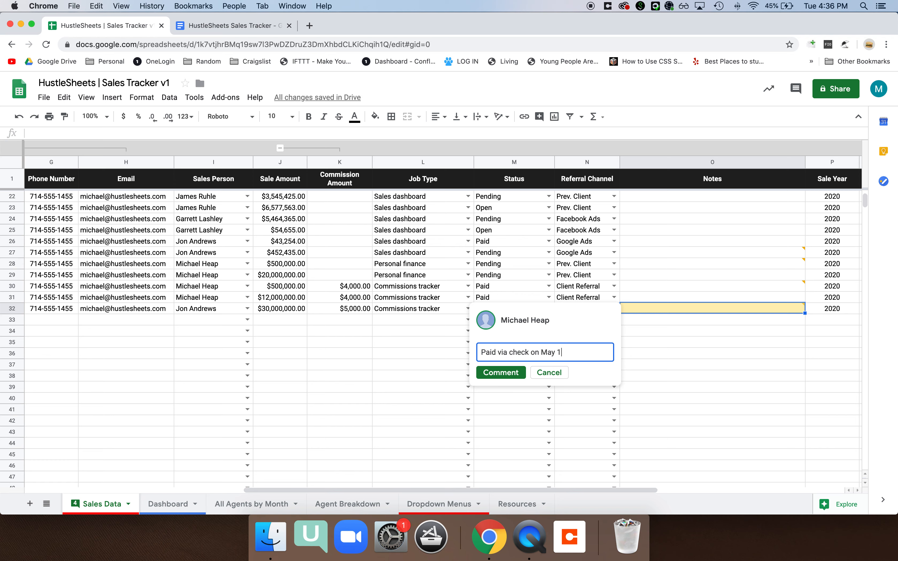
pyautogui.click(501, 373)
pyautogui.click(688, 376)
# Reply "Client wants more work done" to the comment on row 32's Notes cell
pyautogui.click(686, 309)
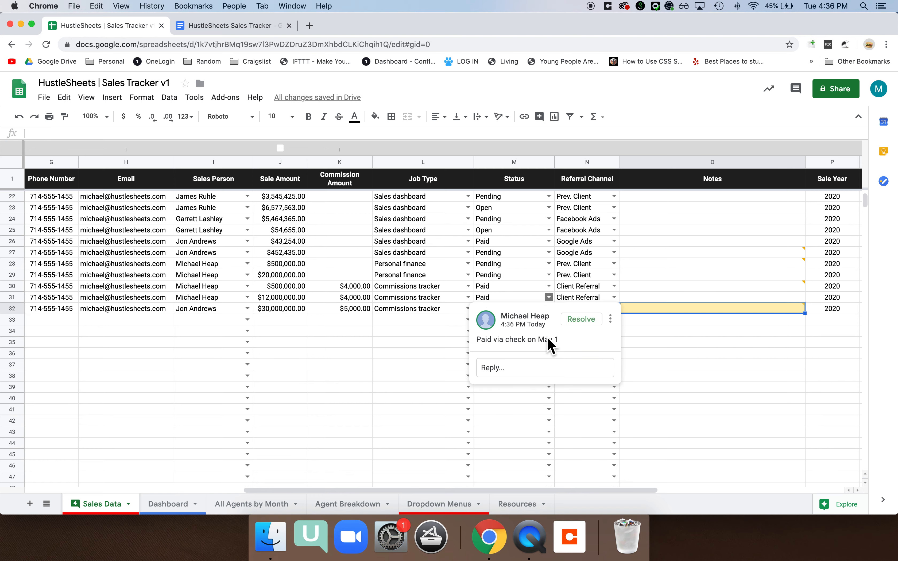
pyautogui.click(549, 367)
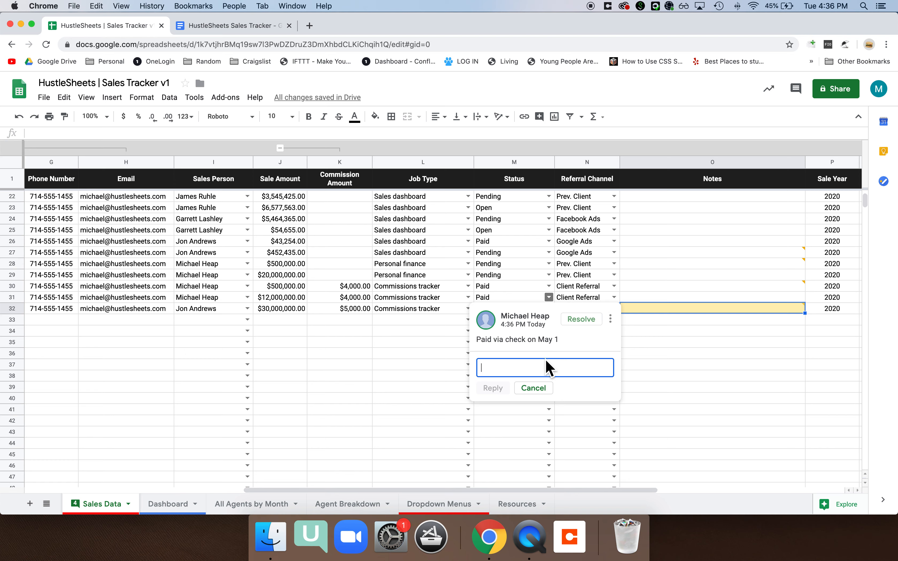
pyautogui.click(683, 365)
pyautogui.moveTo(678, 321)
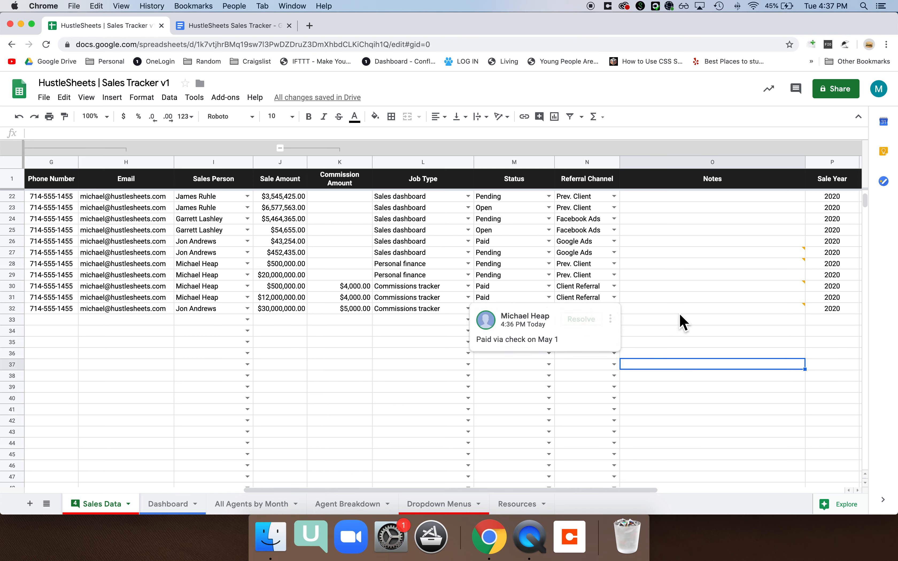
pyautogui.click(680, 314)
pyautogui.click(588, 368)
pyautogui.write('W')
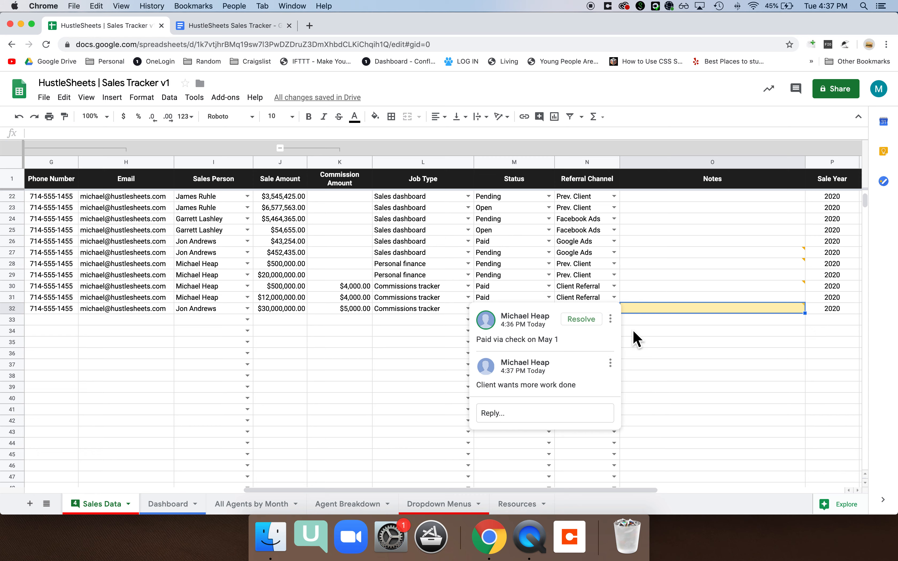
pyautogui.click(669, 319)
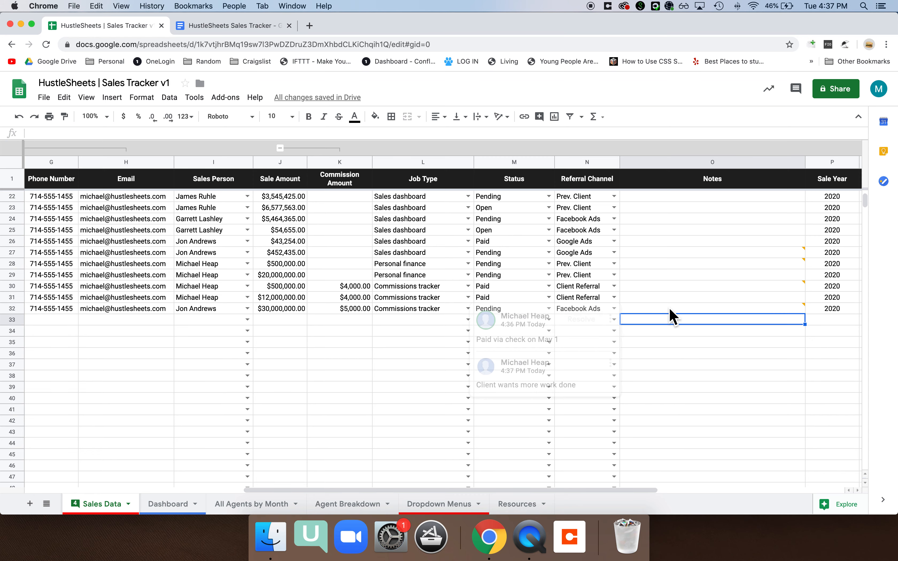
# Review the Notes comment threads in rows 28 and 32, and check the Sale Year formula in row 32
pyautogui.click(688, 289)
pyautogui.click(690, 264)
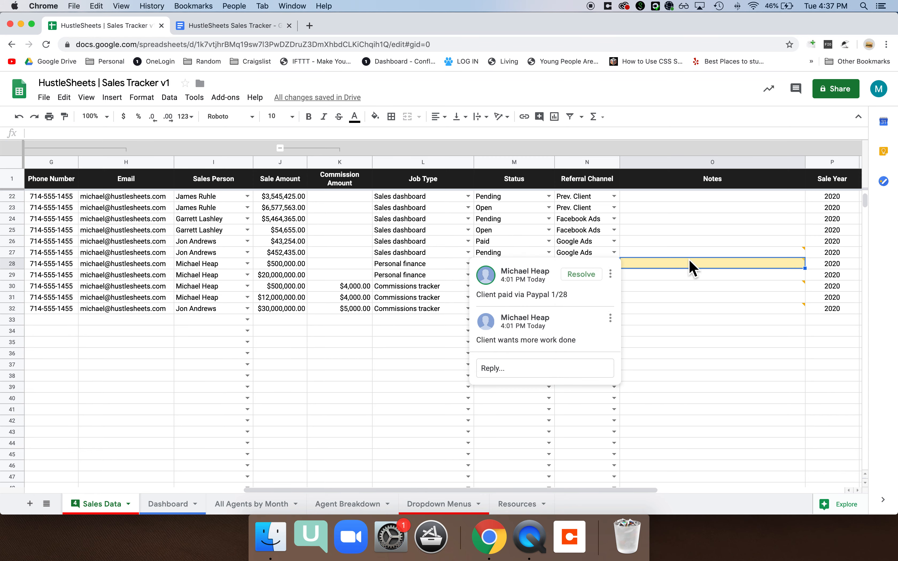
pyautogui.hscroll(2, 690, 269)
pyautogui.click(787, 313)
pyautogui.hscroll(3, 787, 313)
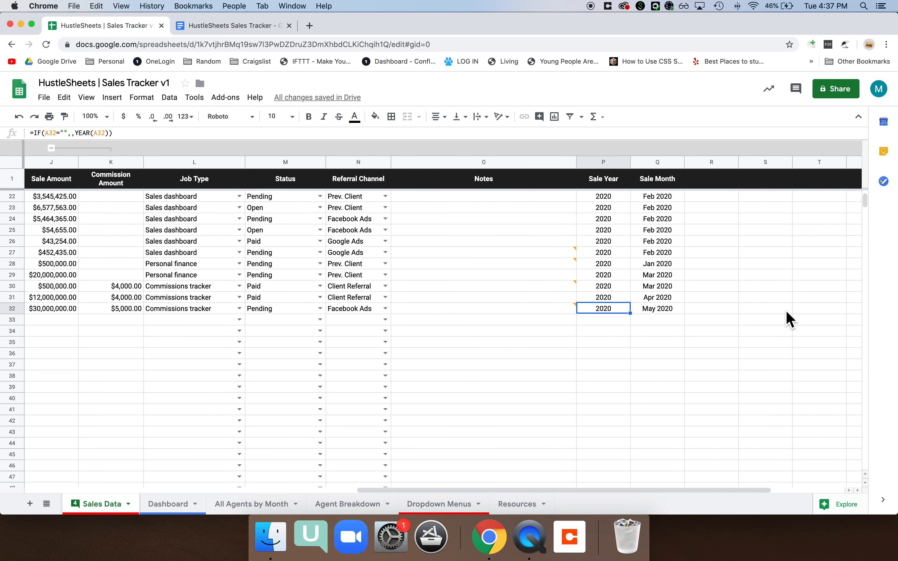
pyautogui.click(542, 309)
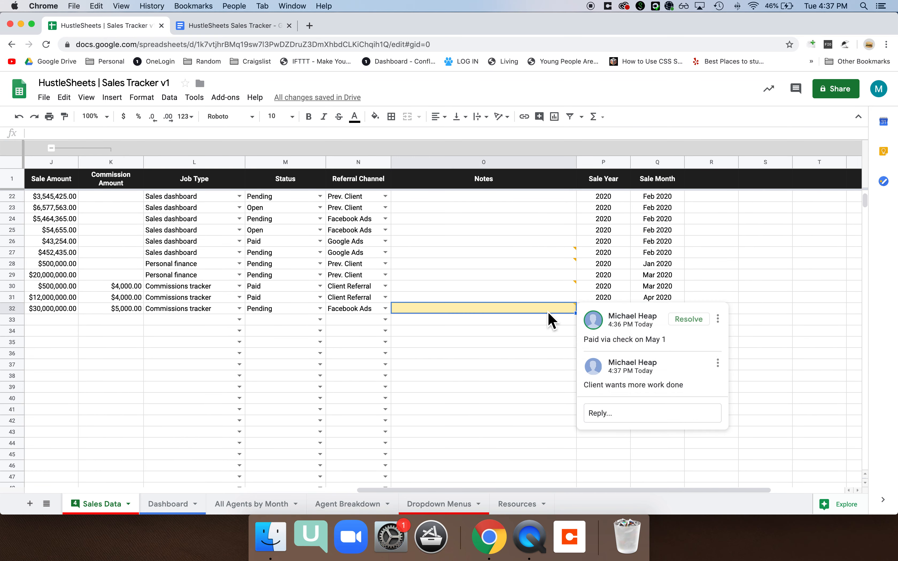
pyautogui.click(452, 342)
pyautogui.hscroll(-10, 311, 345)
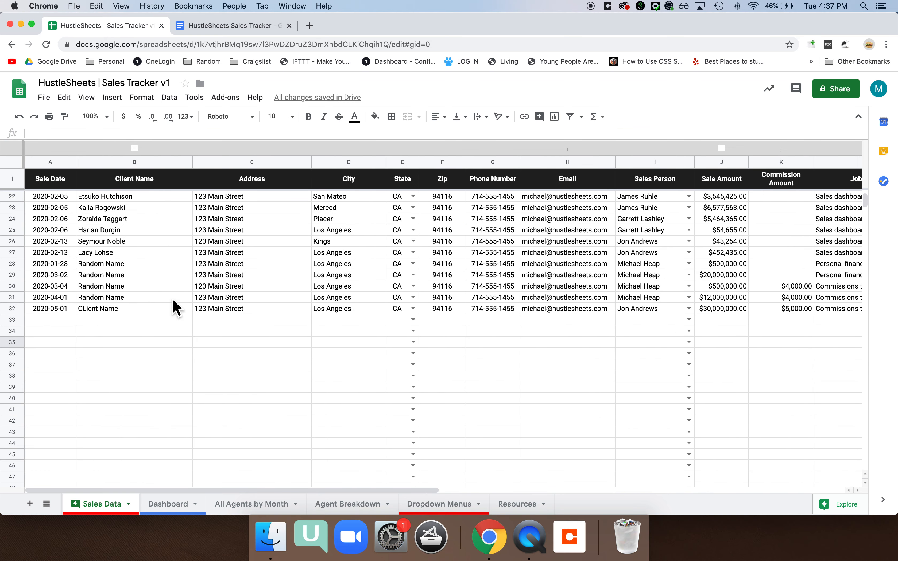
# Turn on a filter for the header row 1 of Sales Data
pyautogui.hscroll(5, 55, 317)
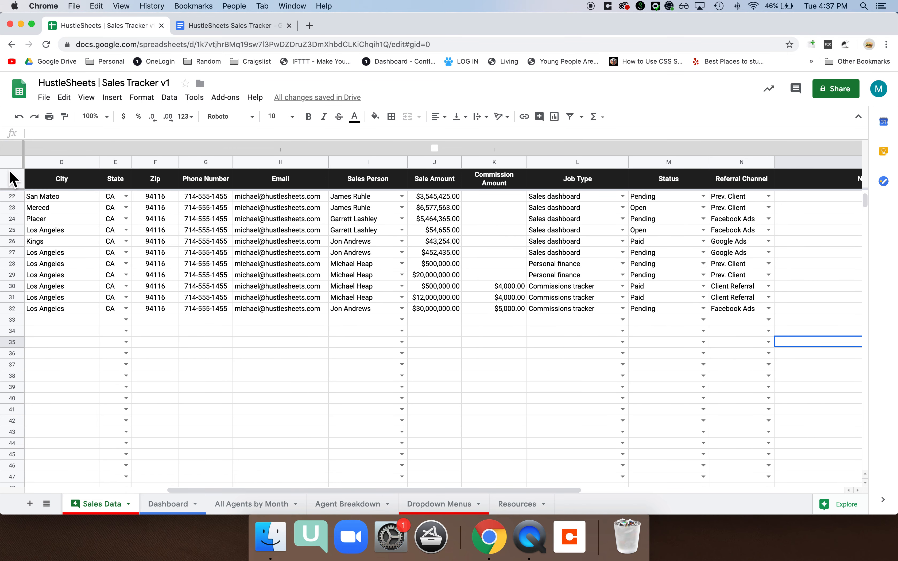
pyautogui.click(11, 178)
pyautogui.click(578, 120)
# Filter the Sale Month column by value to show only Jan 2020
pyautogui.hscroll(8, 607, 207)
pyautogui.click(530, 208)
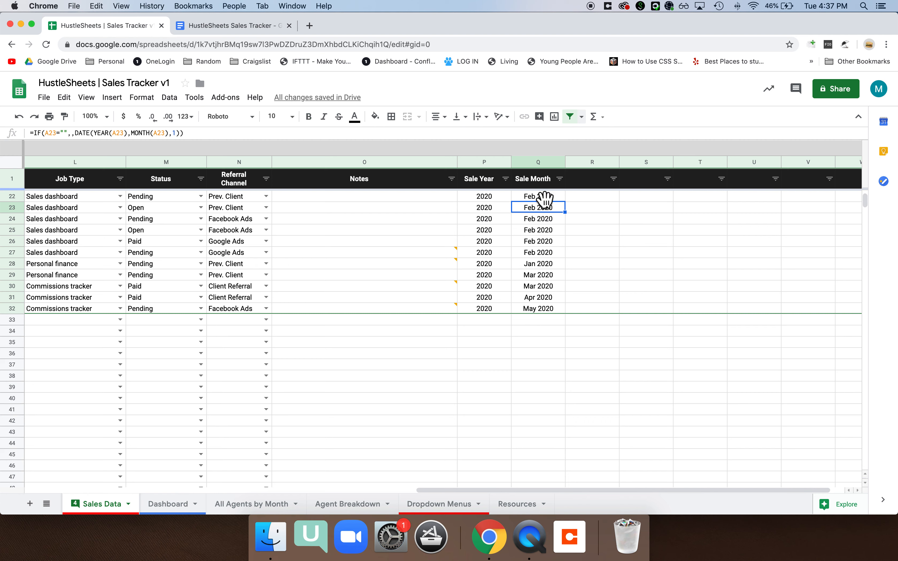
pyautogui.click(559, 180)
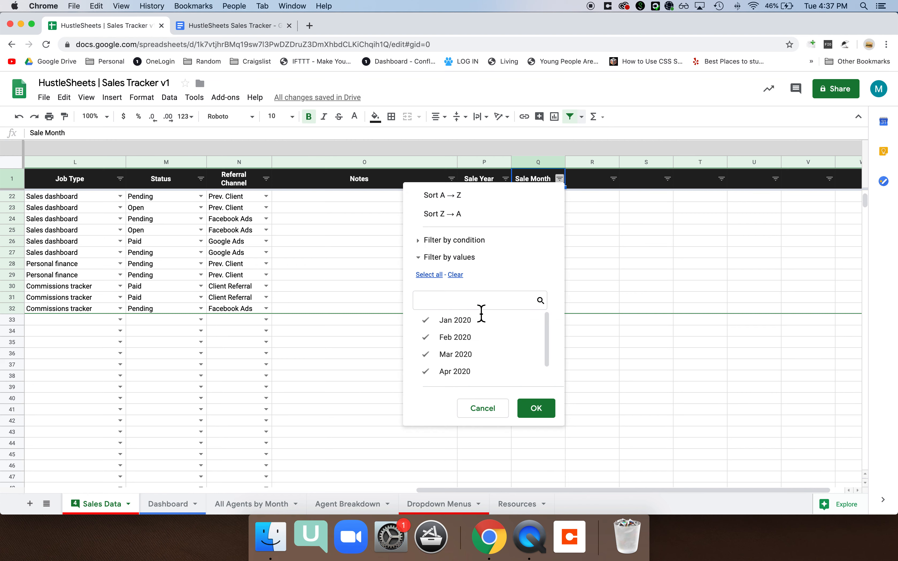
pyautogui.click(455, 274)
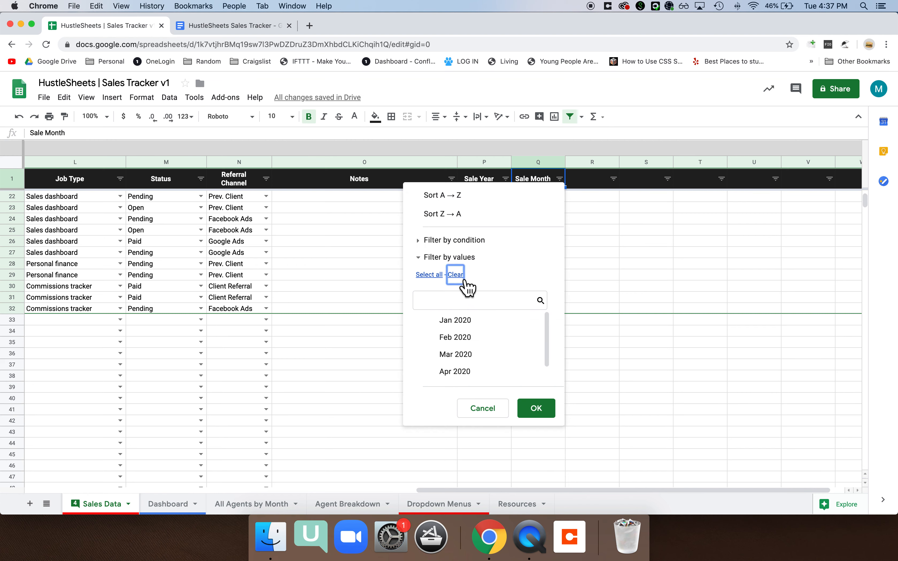
pyautogui.click(456, 320)
pyautogui.click(536, 408)
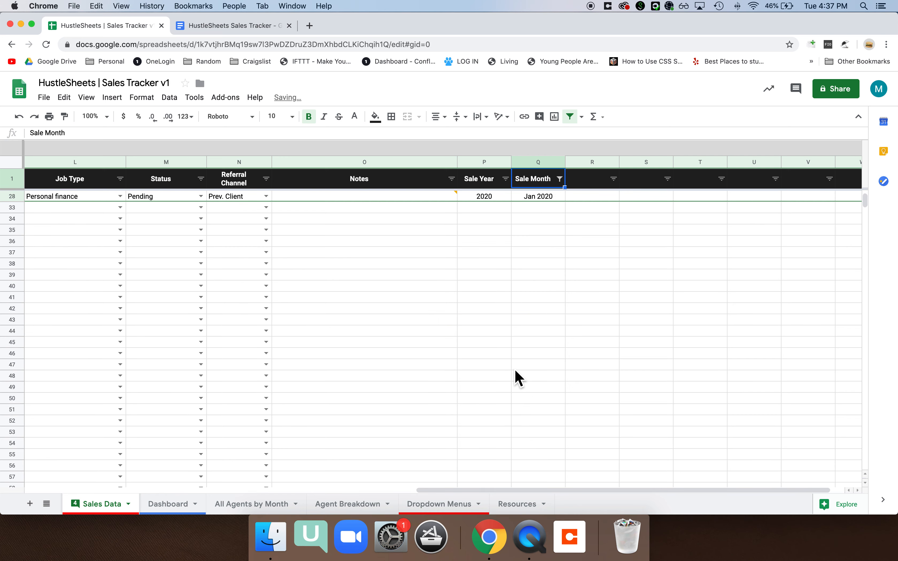
# Reselect all values in the Sale Month filter to show every sales record
pyautogui.click(560, 180)
pyautogui.click(440, 274)
pyautogui.click(536, 408)
pyautogui.hscroll(-10, 299, 251)
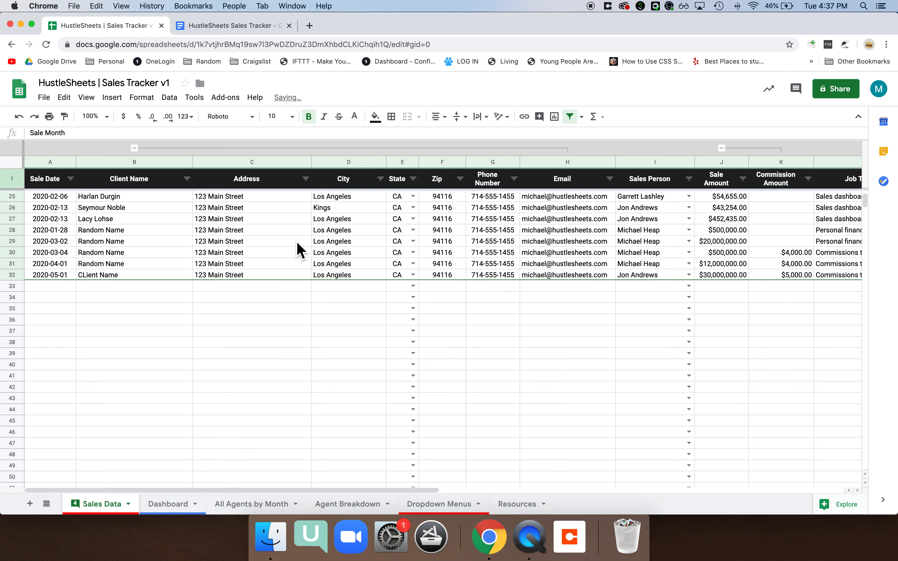
# Inspect the Sale Date filter's list of values without applying a filter, and look over the filterable columns through Sale Month
pyautogui.scroll(3, 299, 251)
pyautogui.click(70, 179)
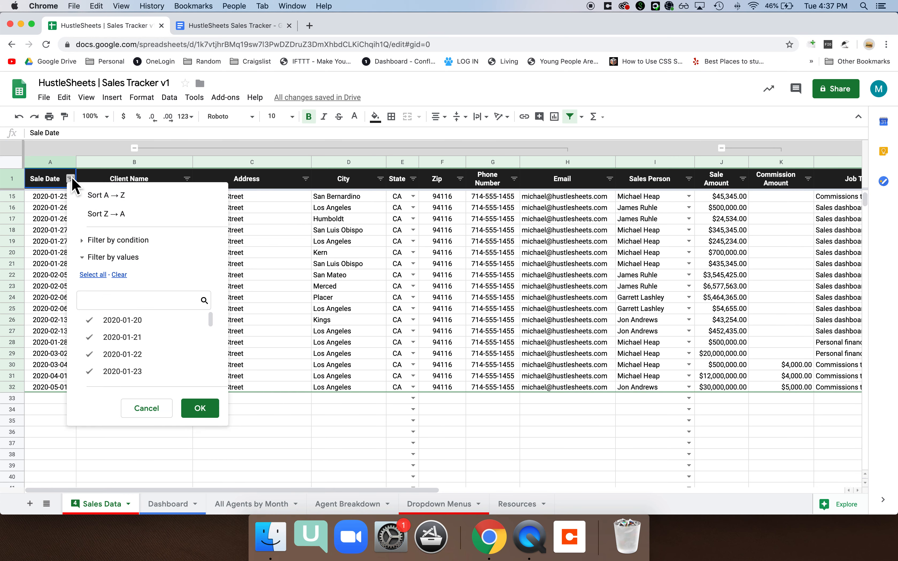
pyautogui.scroll(-5, 119, 349)
pyautogui.scroll(5, 119, 352)
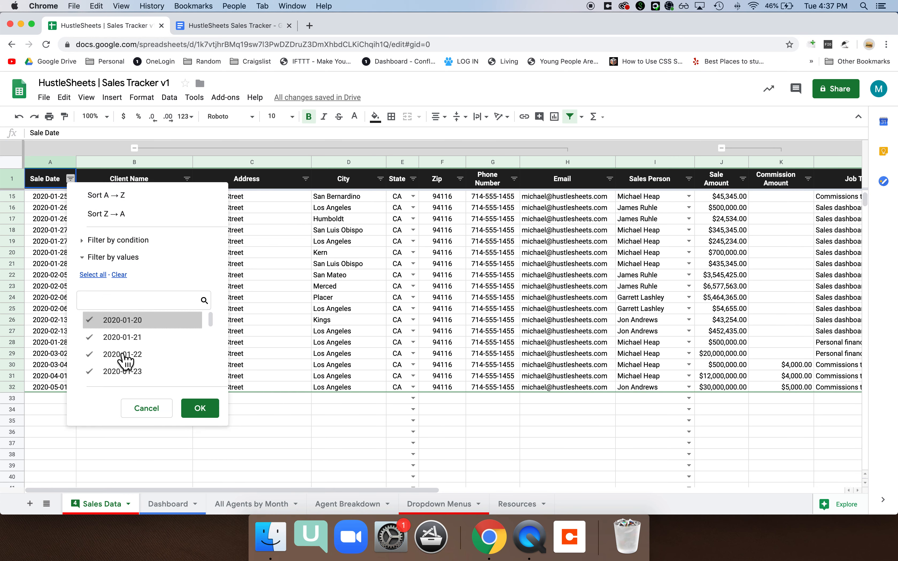
pyautogui.click(146, 408)
pyautogui.hscroll(10, 255, 327)
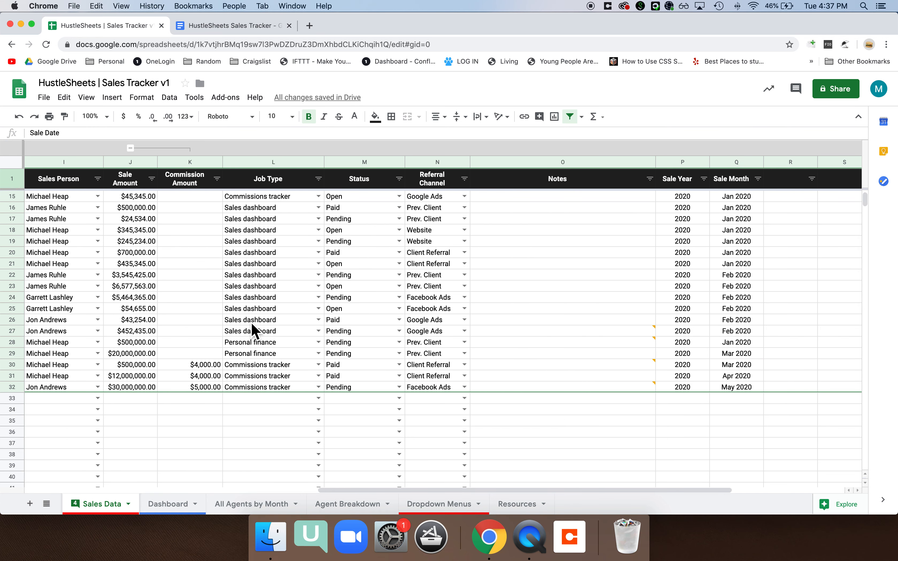
pyautogui.hscroll(5, 456, 195)
pyautogui.click(496, 185)
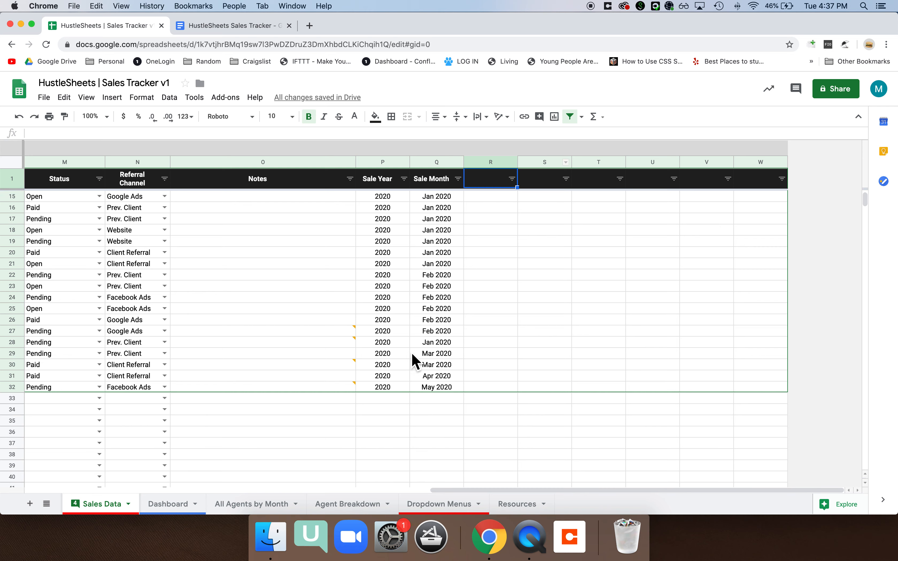
pyautogui.hscroll(-2, 439, 286)
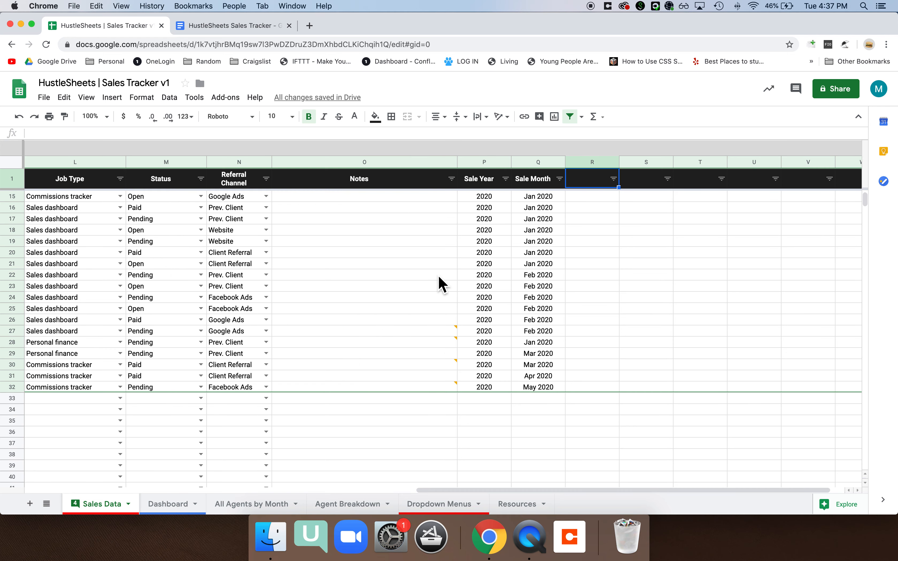
pyautogui.hscroll(-5, 439, 285)
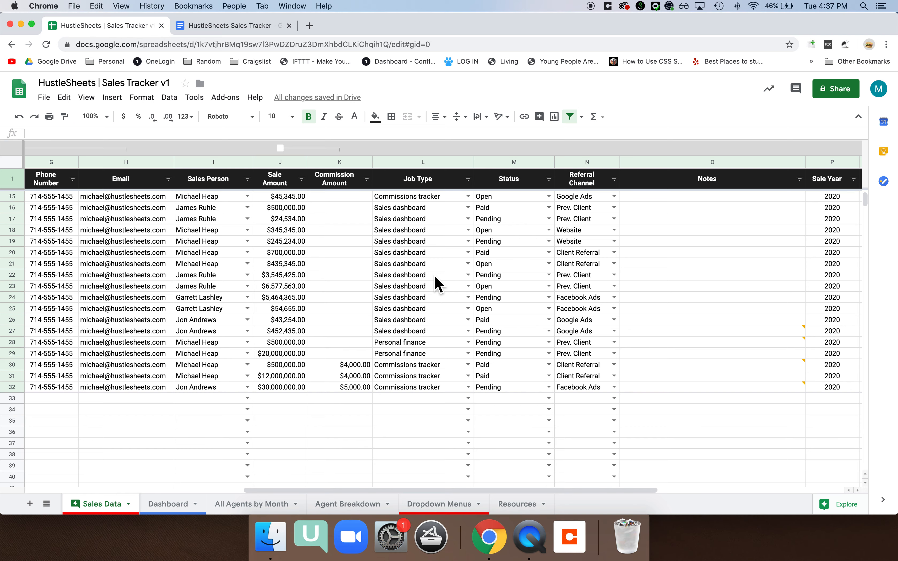
pyautogui.scroll(2, 439, 286)
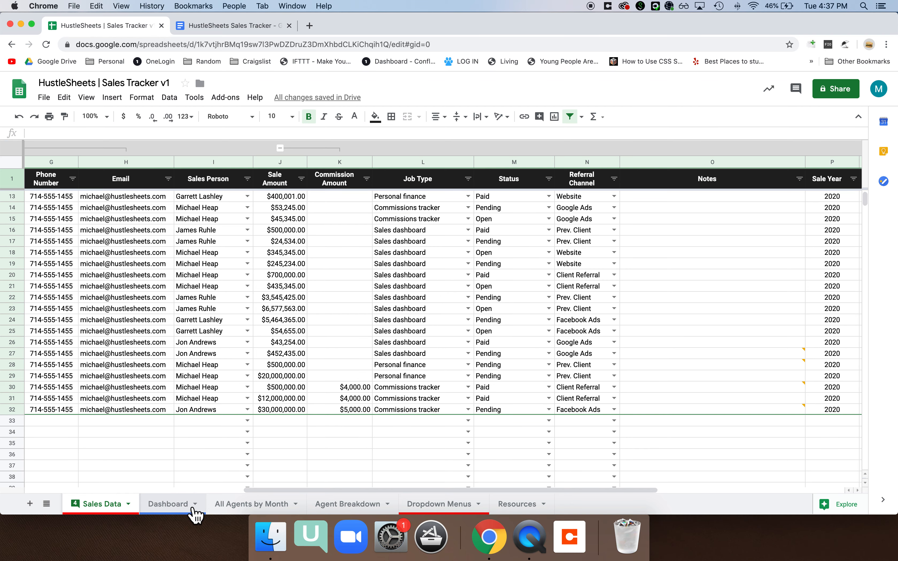
# Set the End Month on the Dashboard sheet to May 2020
pyautogui.click(197, 516)
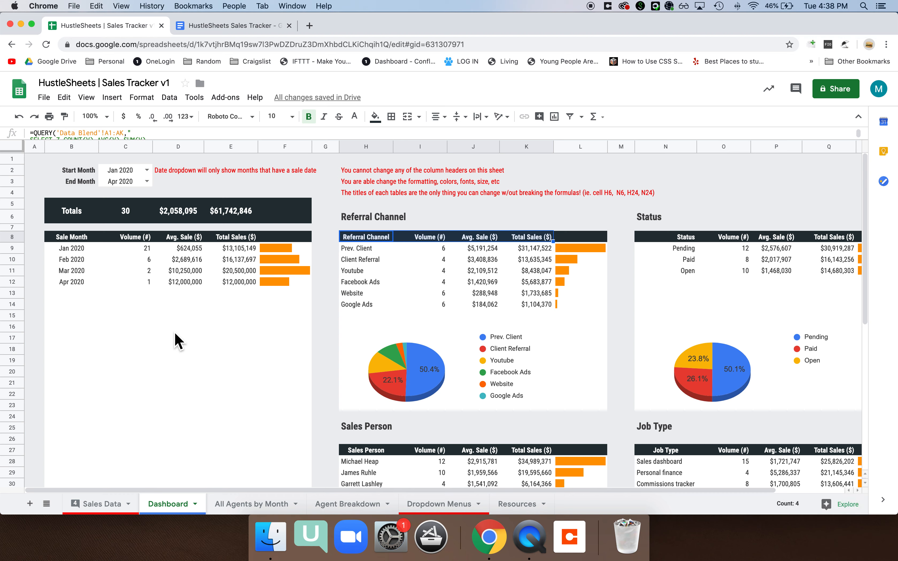
pyautogui.click(147, 181)
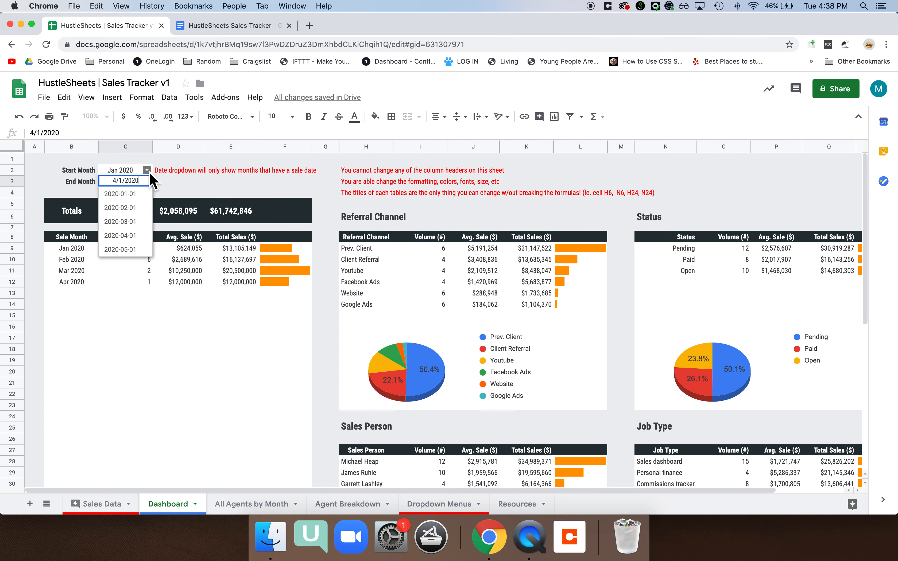
pyautogui.click(173, 194)
pyautogui.click(147, 182)
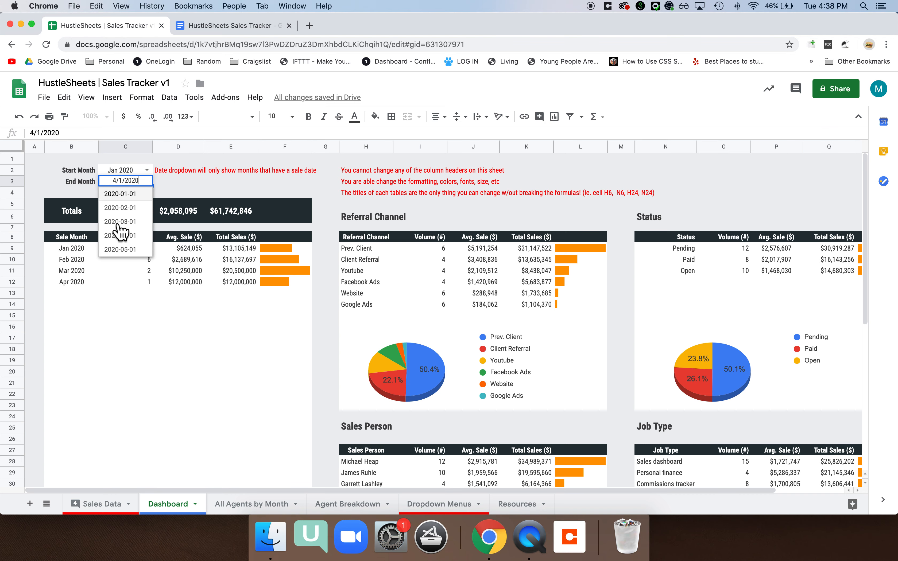
pyautogui.click(141, 254)
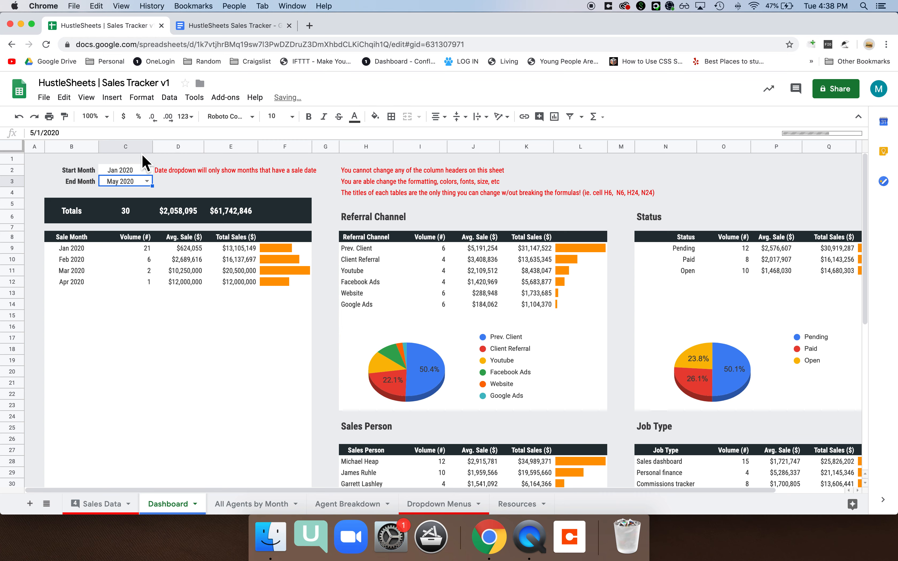
# Check the last sale dates in Sales Data against the monthly table on the Dashboard
pyautogui.click(119, 504)
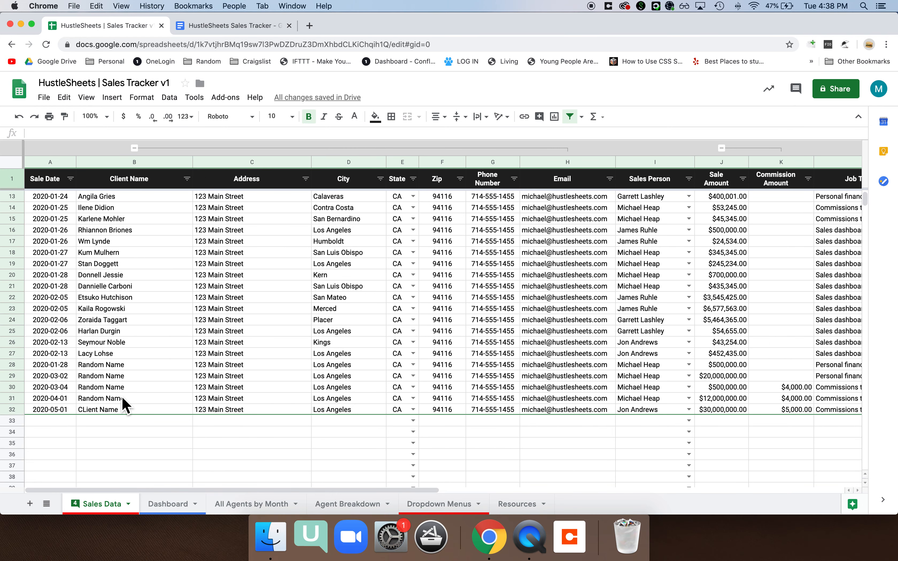
pyautogui.click(55, 423)
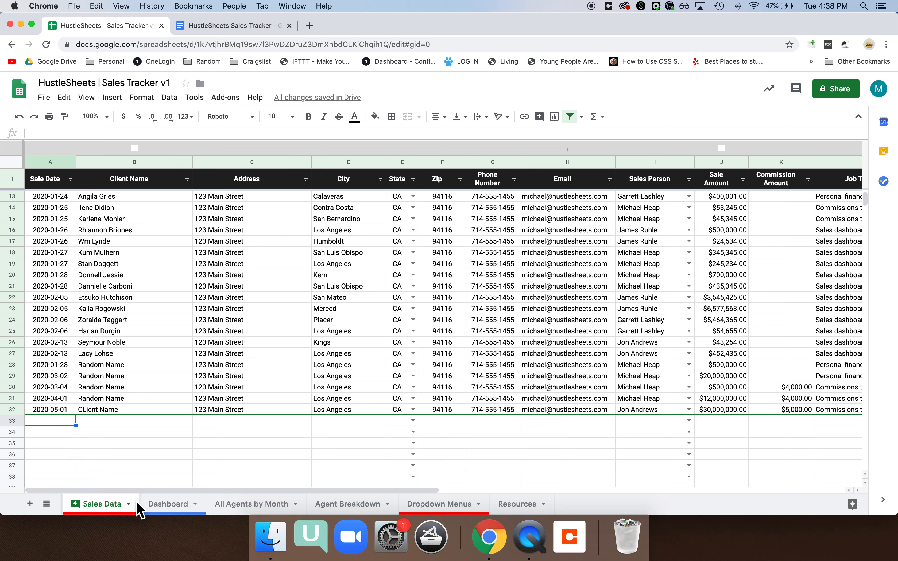
pyautogui.click(167, 511)
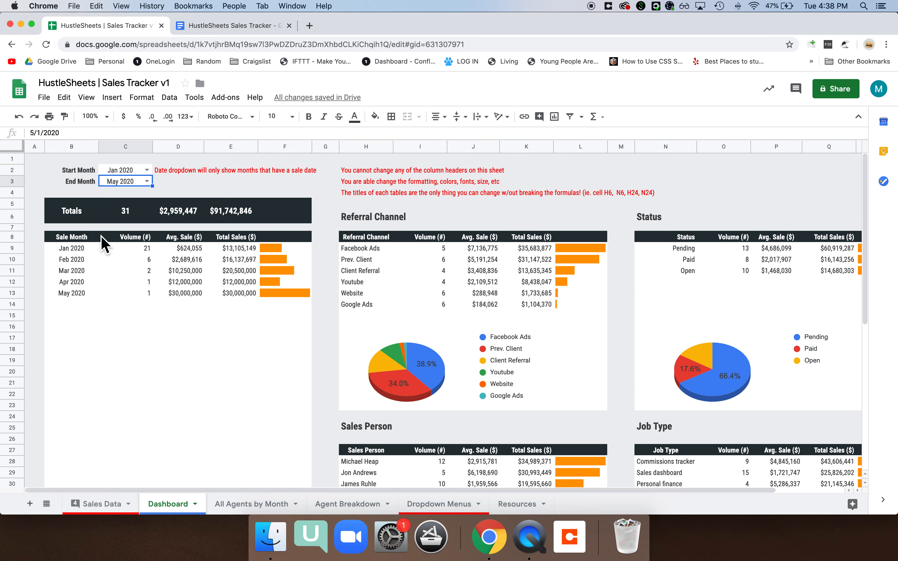
pyautogui.click(152, 186)
# Enter the sale date 2020-06-10 in row 33 of Sales Data using the date picker
pyautogui.click(120, 504)
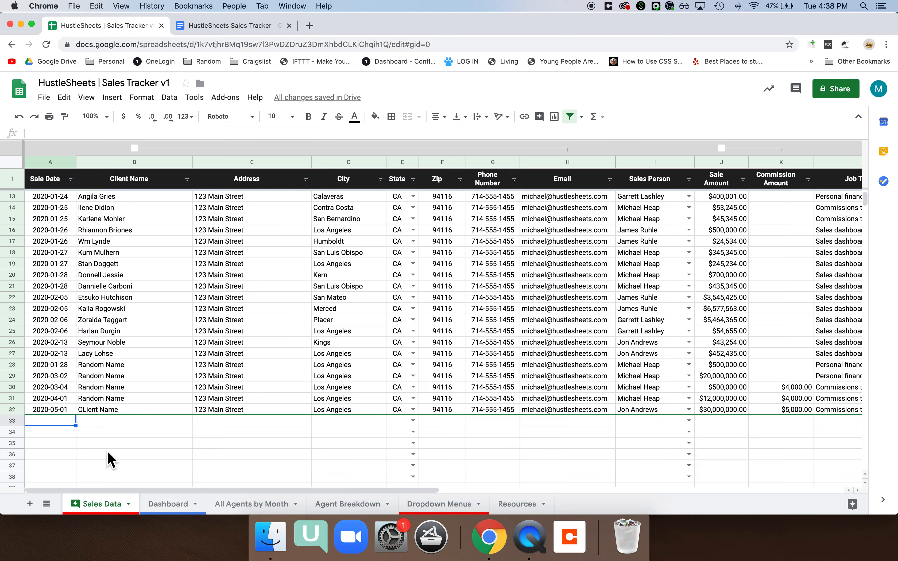
pyautogui.doubleClick(64, 422)
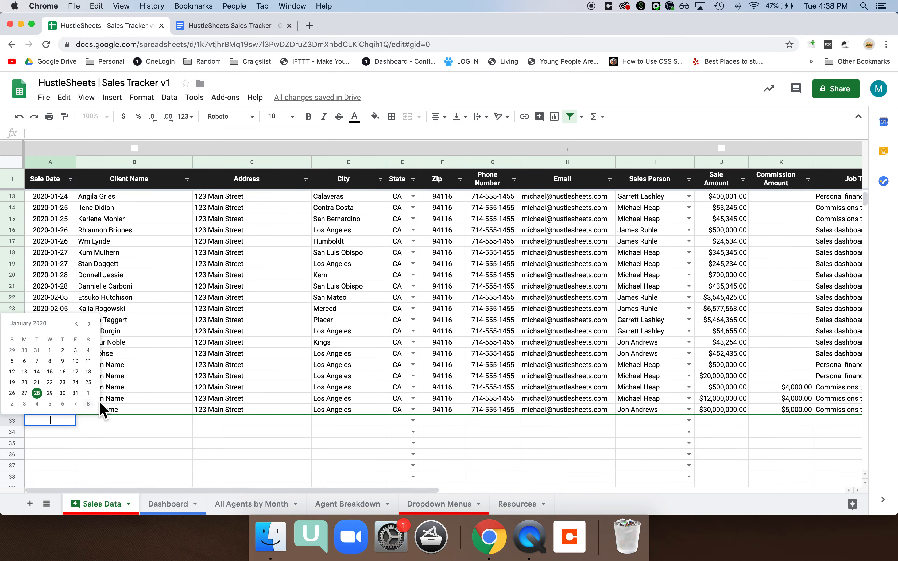
pyautogui.click(90, 324)
pyautogui.click(89, 324)
pyautogui.click(89, 323)
pyautogui.click(90, 324)
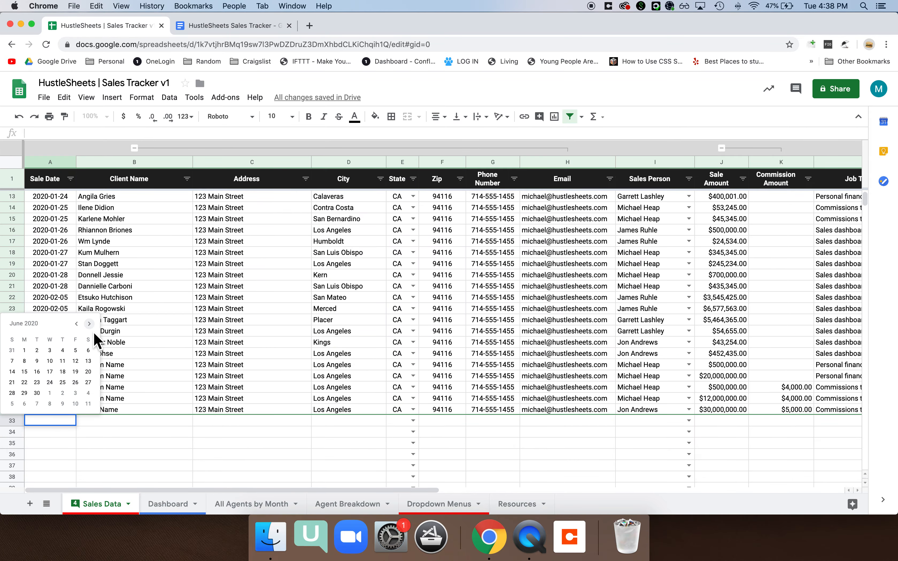
pyautogui.click(52, 364)
pyautogui.click(104, 425)
# Fill the row 32 details from Client Name through Referral Channel down into row 33
pyautogui.click(106, 414)
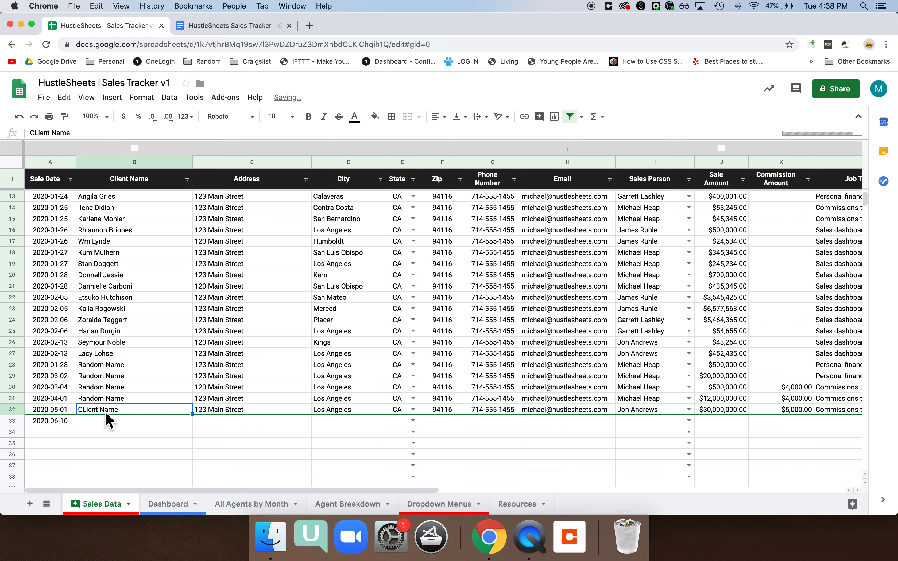
pyautogui.press('super+shift+Right')
pyautogui.hotkey('shift', 'Down')
pyautogui.press('super+d')
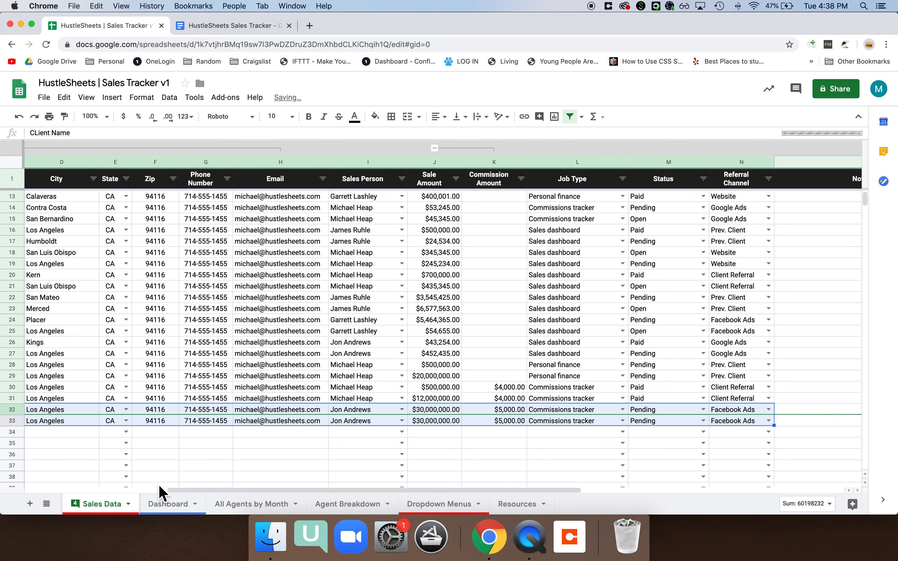
# Set the Dashboard's End Month to Jun 2020 and select the Jan 2020 row of the monthly table
pyautogui.click(181, 504)
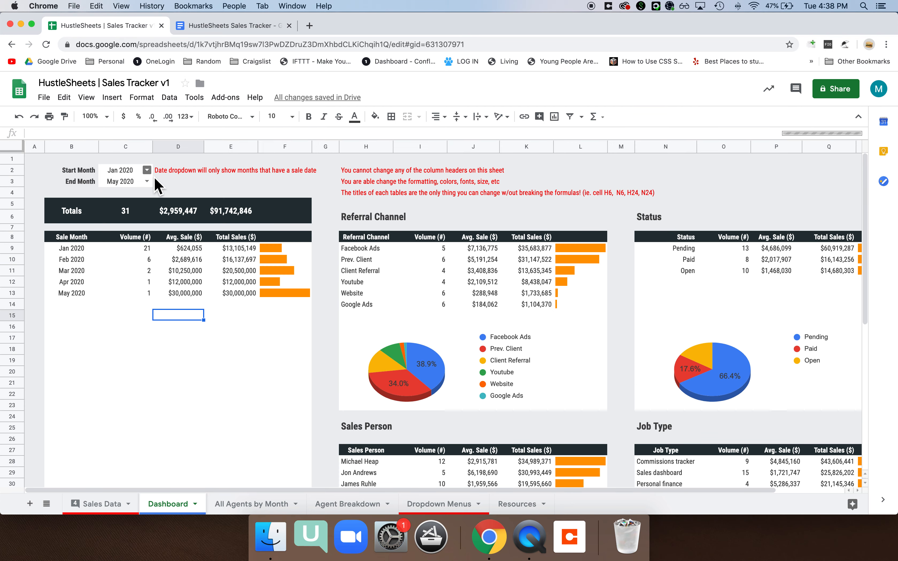
pyautogui.click(148, 183)
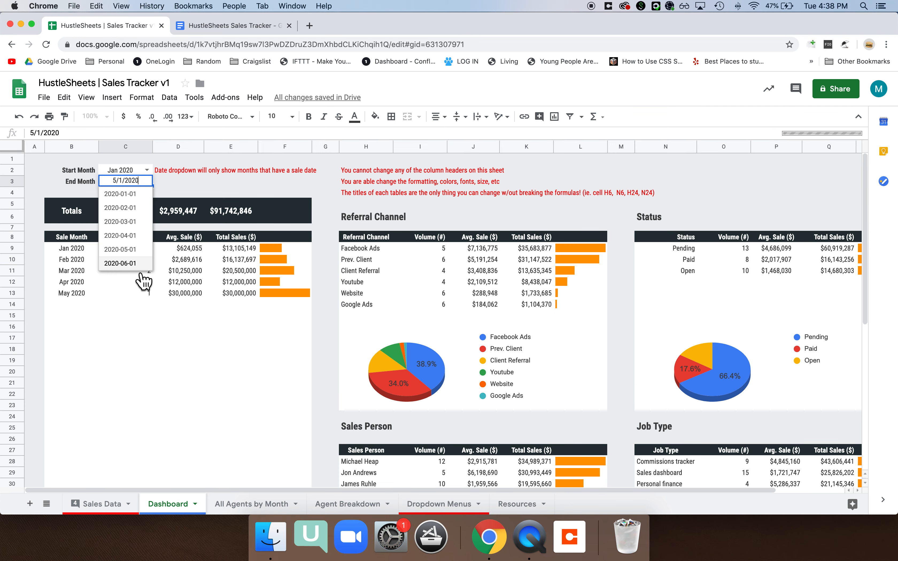
pyautogui.click(137, 267)
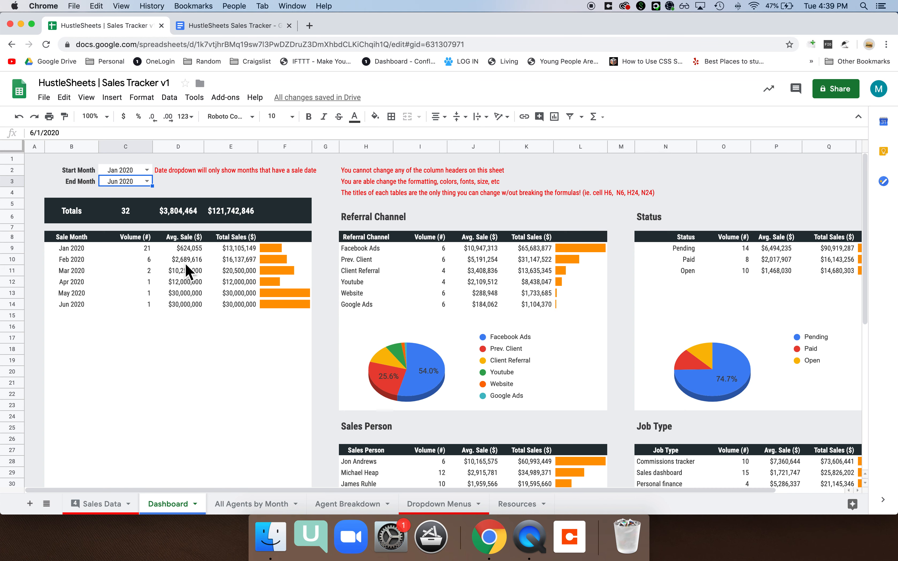
pyautogui.moveTo(63, 249); pyautogui.dragTo(308, 257)
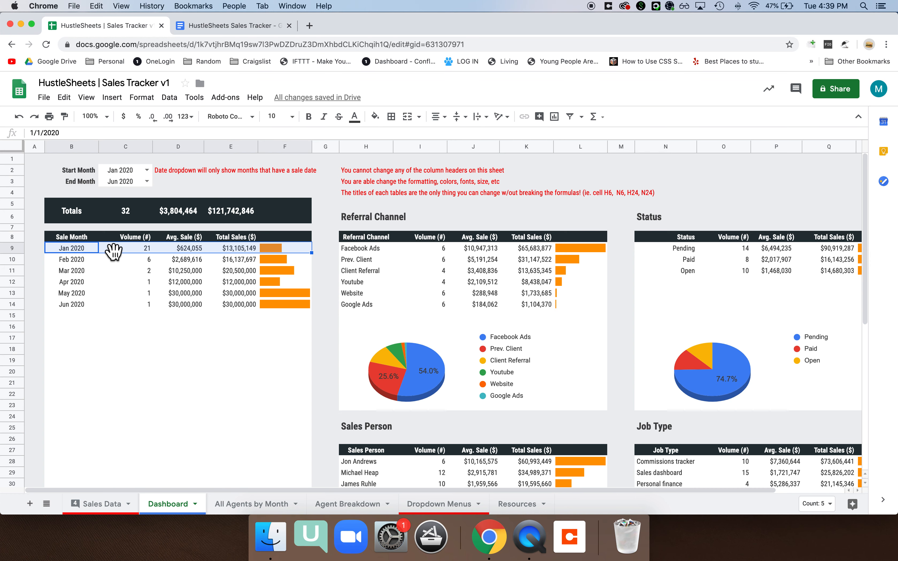
# Try to filter Sales Data by Sale Month for Jan 2020 using the existing filter
pyautogui.click(113, 502)
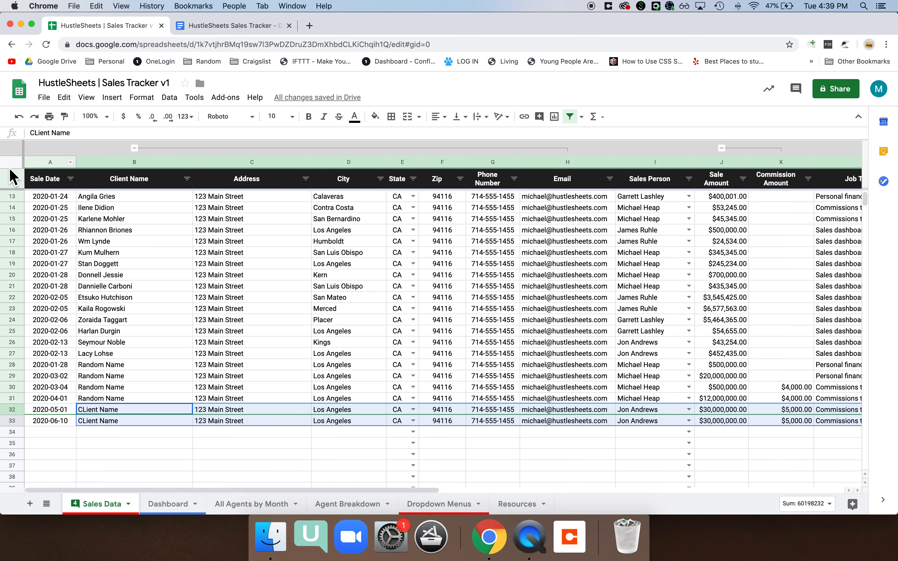
pyautogui.click(13, 177)
pyautogui.click(216, 242)
pyautogui.hscroll(10, 216, 242)
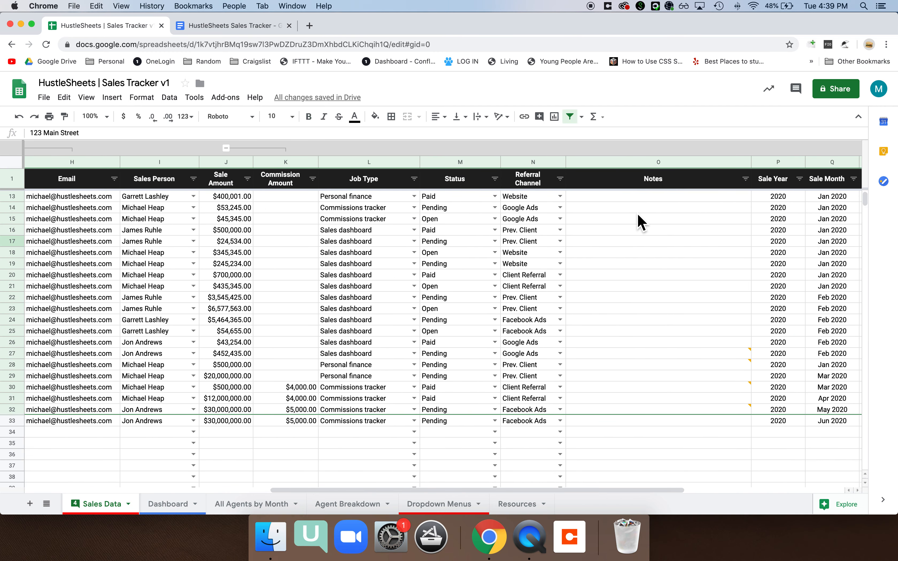
pyautogui.hscroll(3, 641, 221)
pyautogui.click(625, 178)
pyautogui.click(521, 277)
pyautogui.click(520, 321)
pyautogui.click(600, 408)
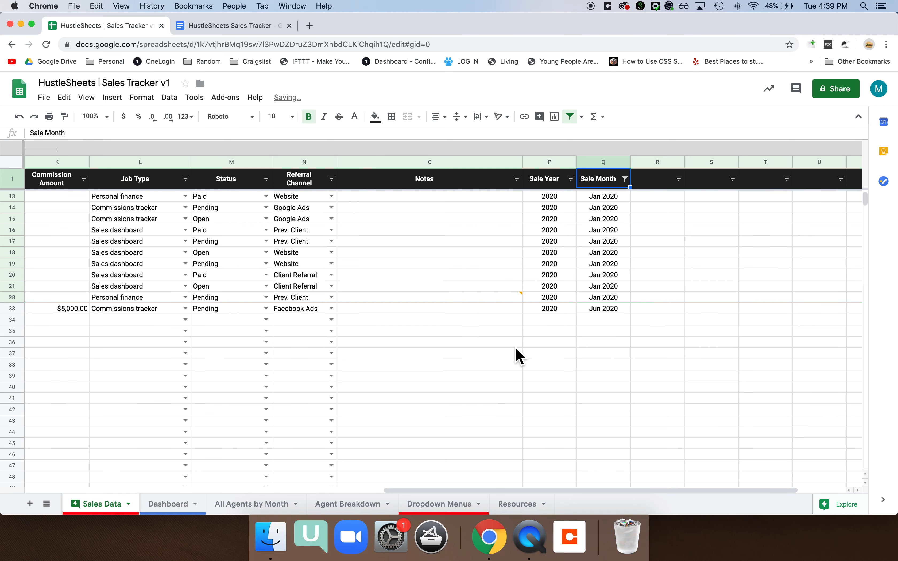
# Turn the Sales Data filter off and on again so its range includes row 33
pyautogui.click(572, 117)
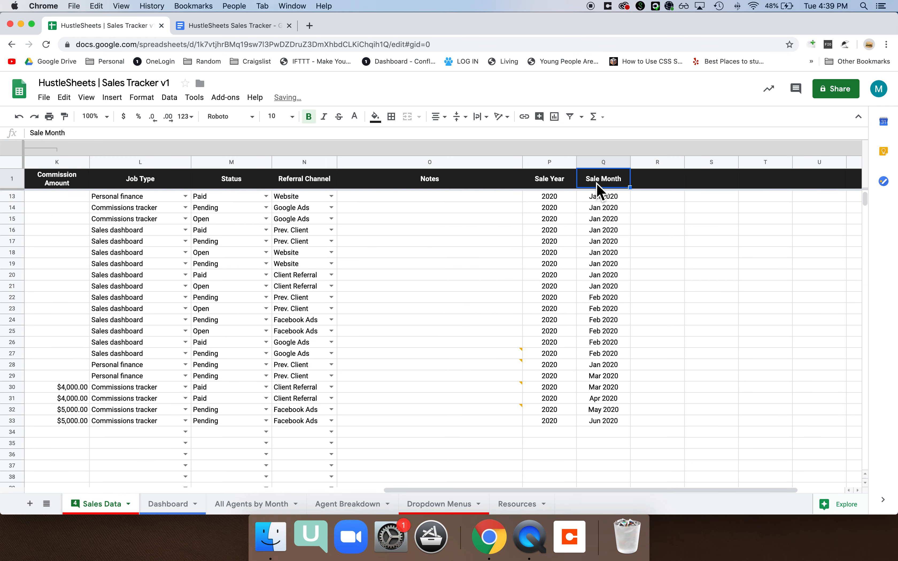
pyautogui.hscroll(-10, 612, 160)
pyautogui.click(570, 117)
pyautogui.hscroll(5, 592, 224)
pyautogui.hscroll(5, 594, 222)
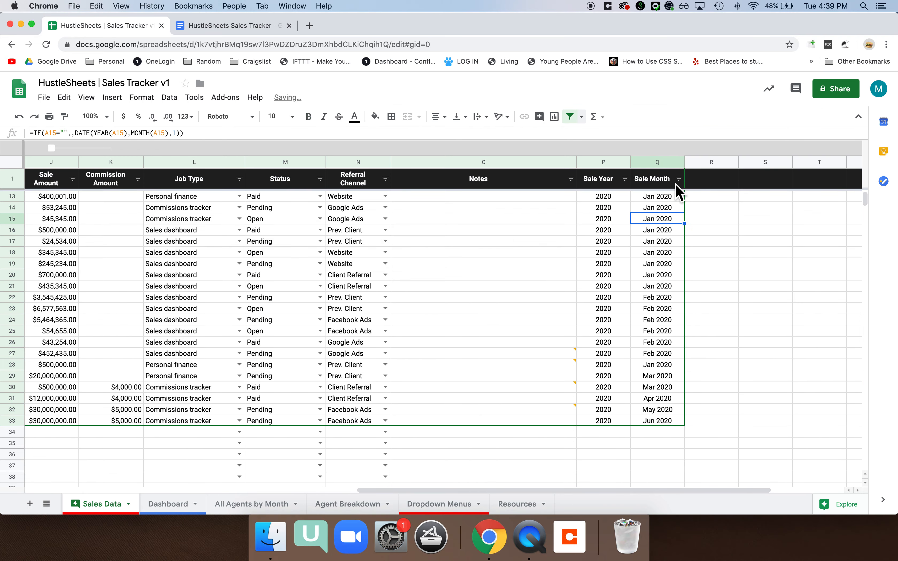
# Filter the Sale Month column by value so only Jan 2020 records are shown
pyautogui.click(679, 178)
pyautogui.click(576, 275)
pyautogui.click(584, 322)
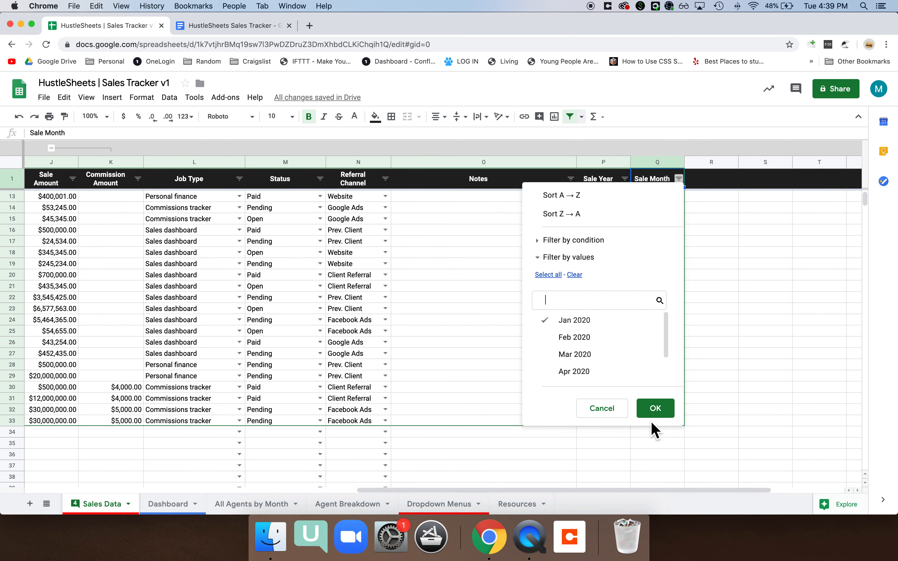
pyautogui.click(655, 408)
# Select all the filtered Sale Amount values in column J, starting at row 2, to check their sum
pyautogui.hscroll(-8, 655, 407)
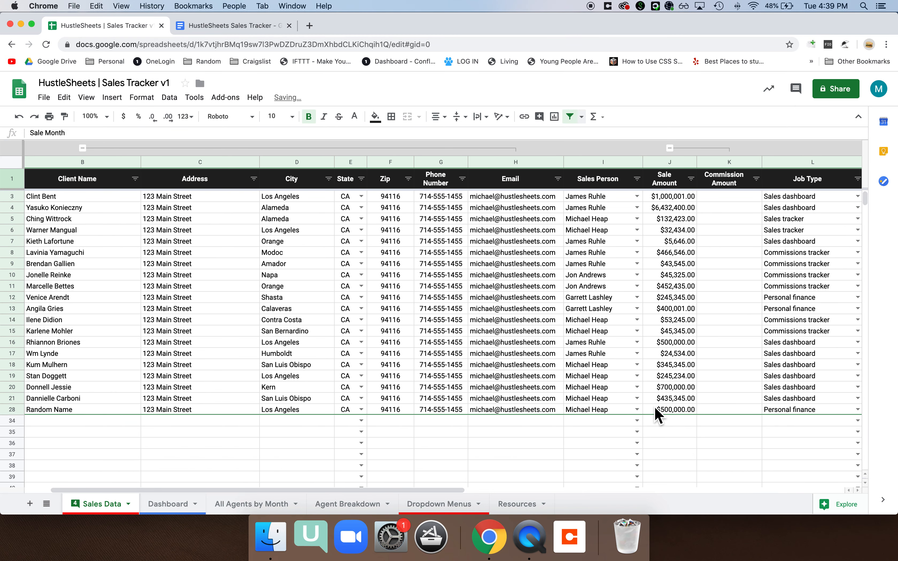
pyautogui.click(678, 182)
pyautogui.press('Down')
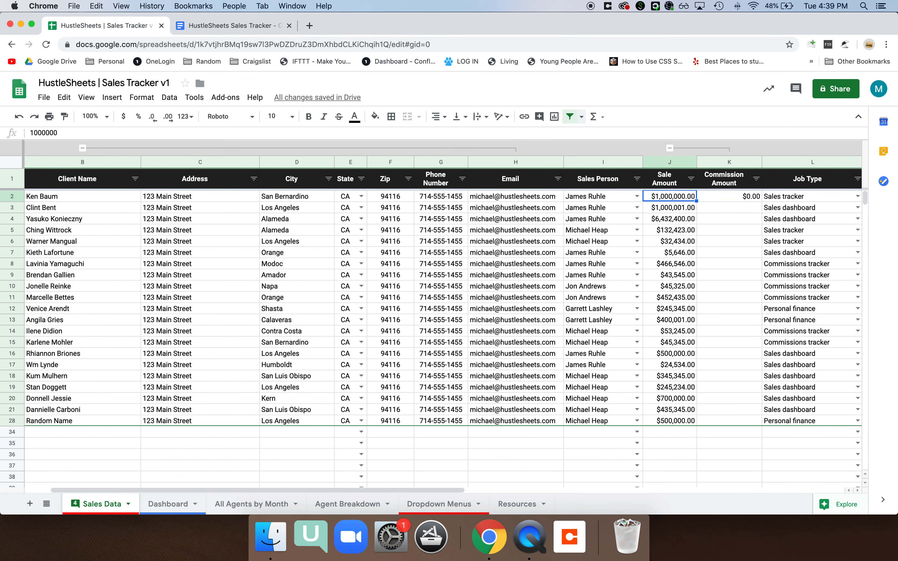
pyautogui.press('super+shift+Down')
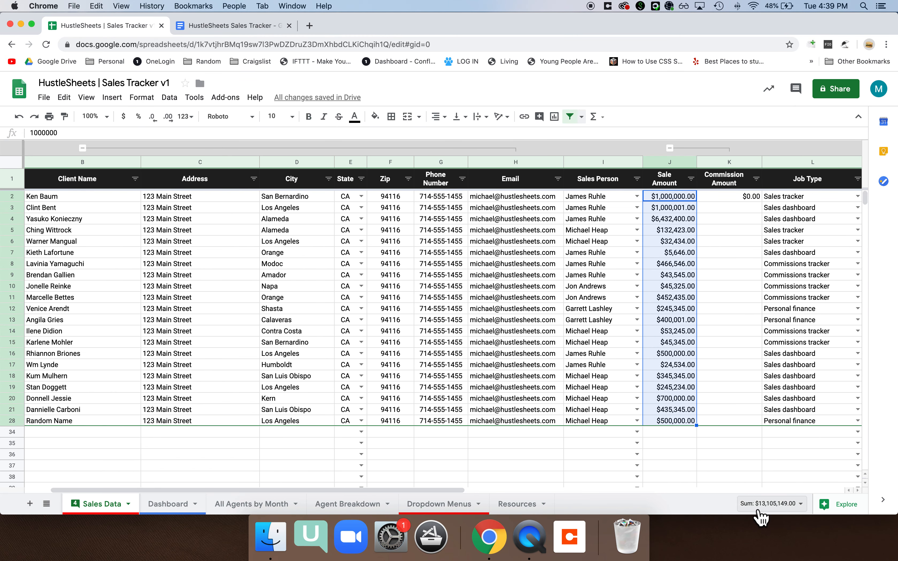
# Compare the selection's sum, average and count statistics with the Jan 2020 row on the Dashboard
pyautogui.click(169, 505)
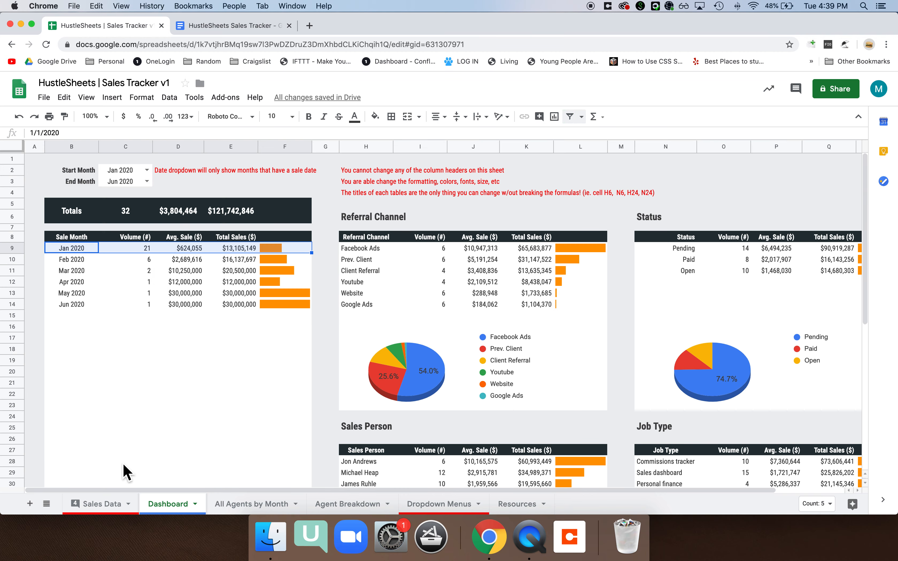
pyautogui.click(116, 512)
pyautogui.click(800, 506)
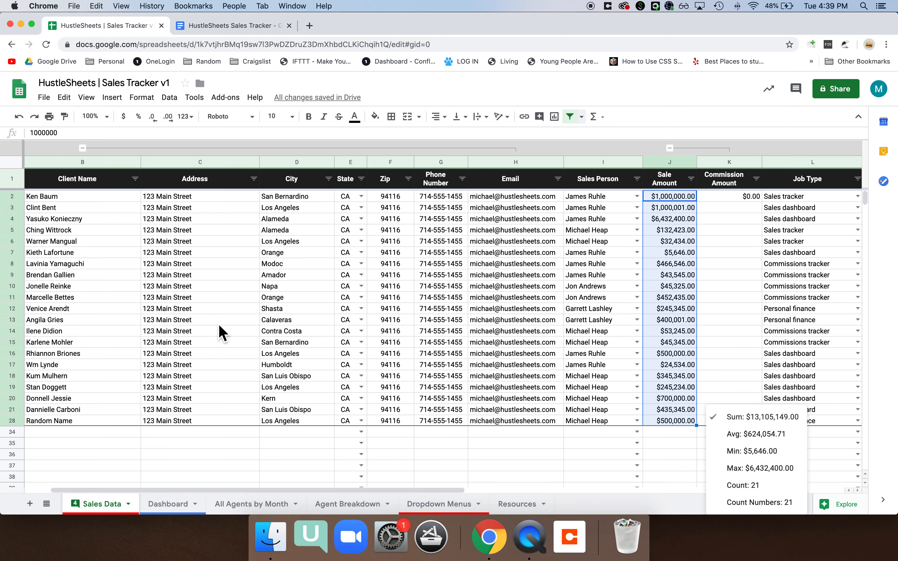
pyautogui.click(181, 504)
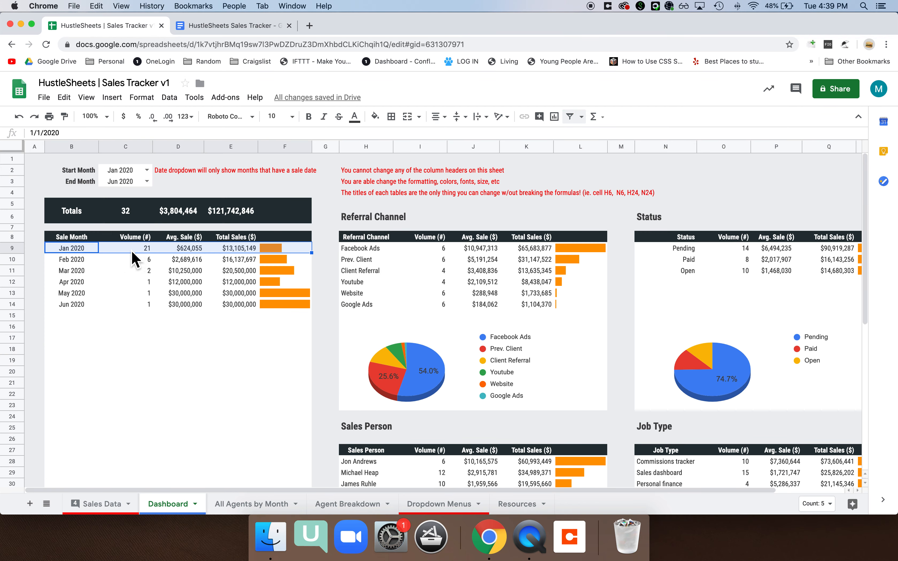
# Compare the Dashboard's monthly sales table with the filtered Sales Data records, returning to the Dashboard
pyautogui.click(187, 283)
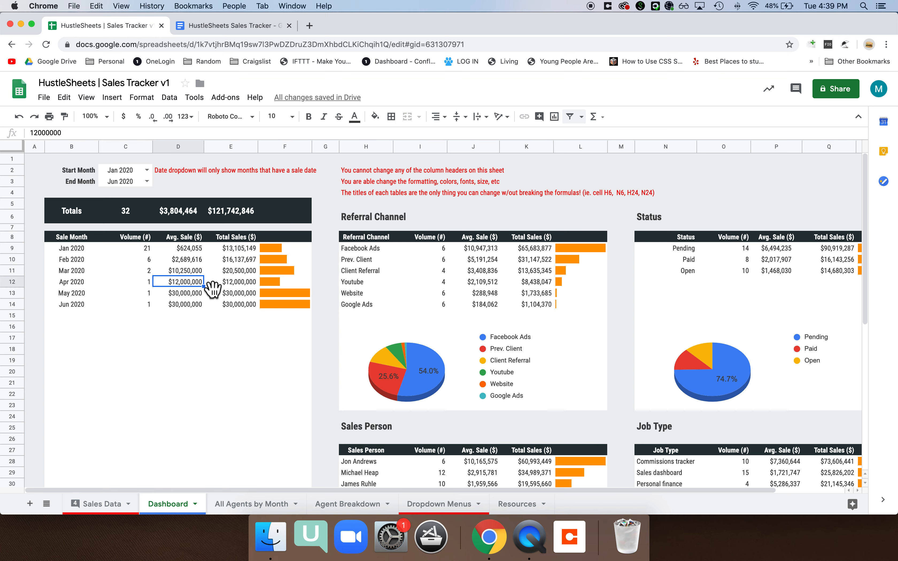
pyautogui.click(126, 512)
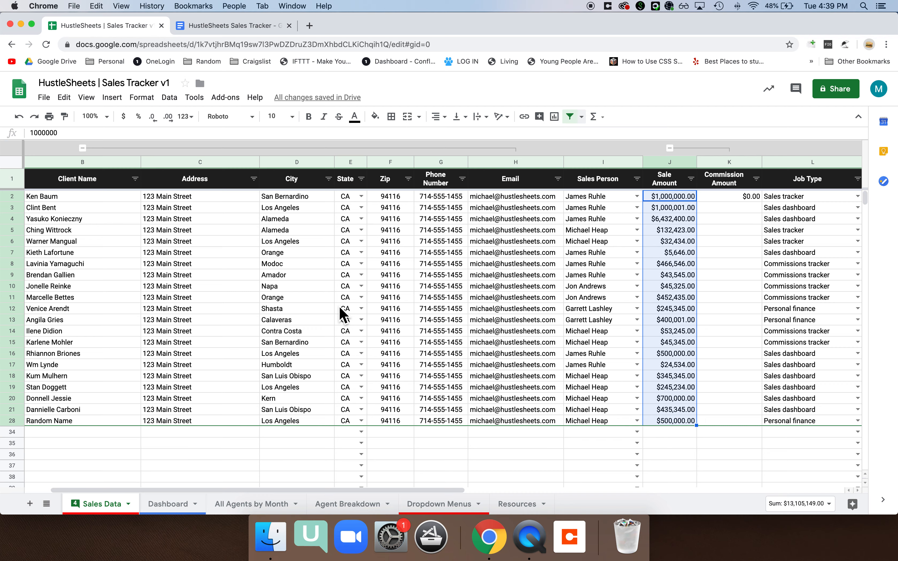
pyautogui.click(177, 509)
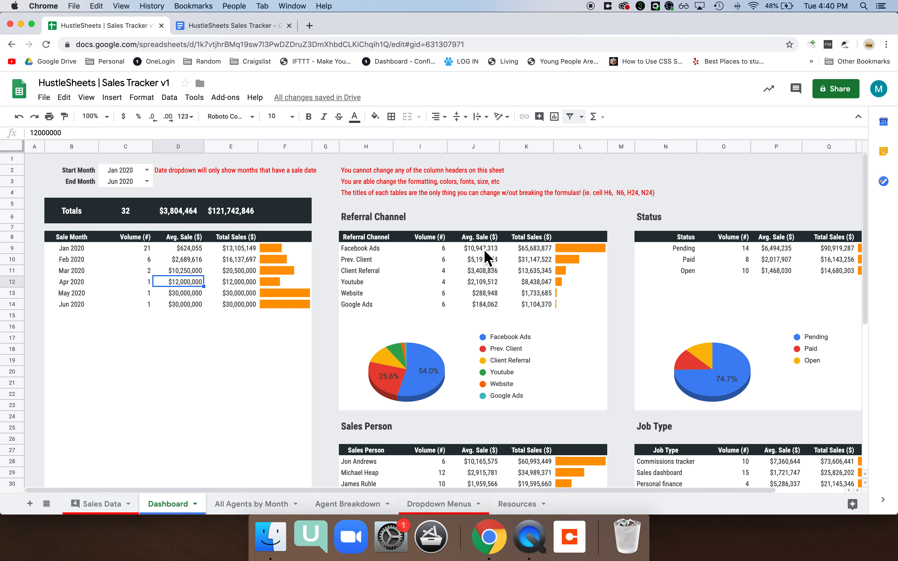
# Examine the Dashboard's Referral Channel table, the Facebook Ads slice of its pie chart, and the Status table
pyautogui.click(527, 251)
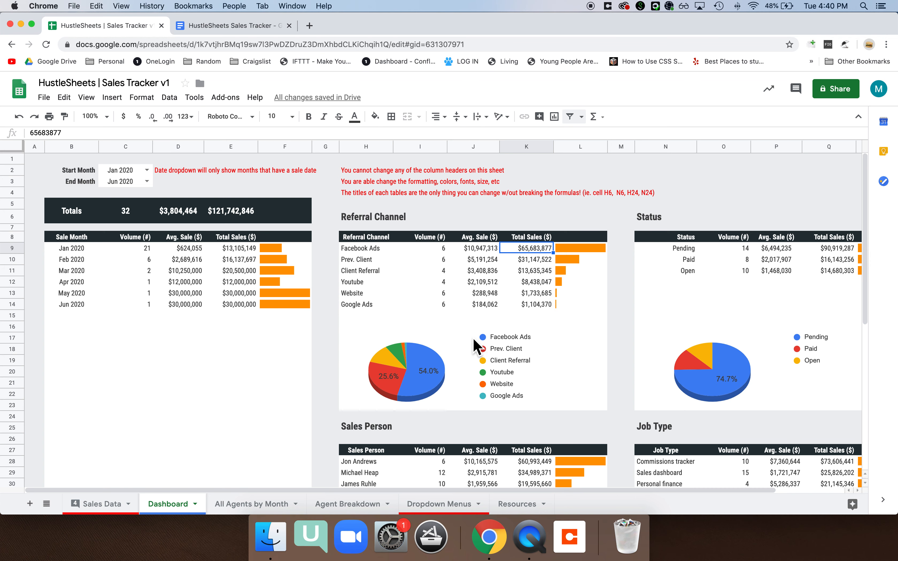
pyautogui.click(415, 376)
pyautogui.click(420, 305)
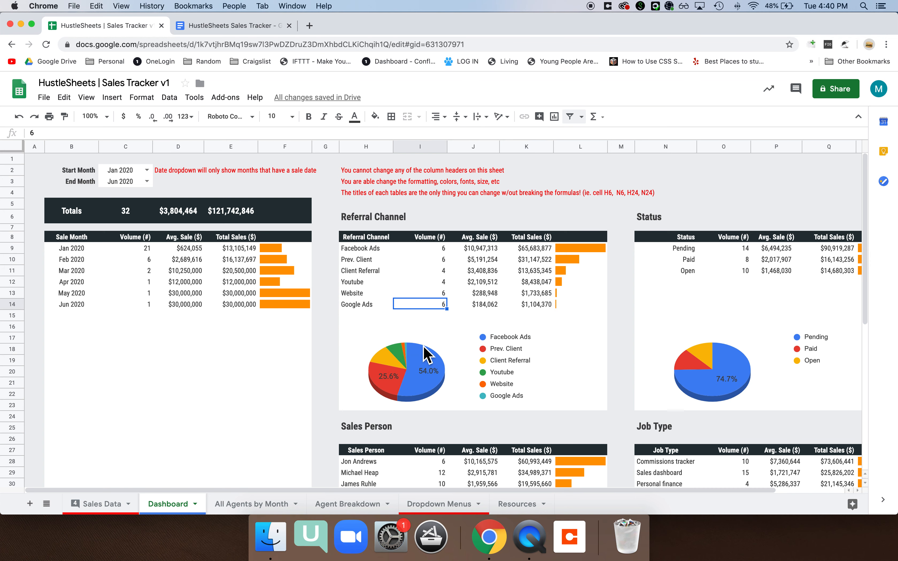
pyautogui.click(417, 376)
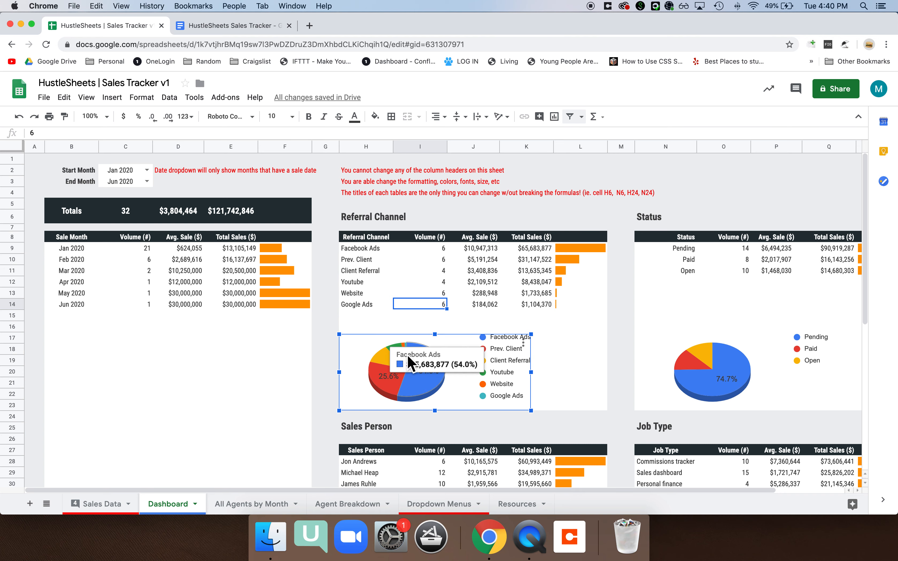
pyautogui.hscroll(3, 446, 371)
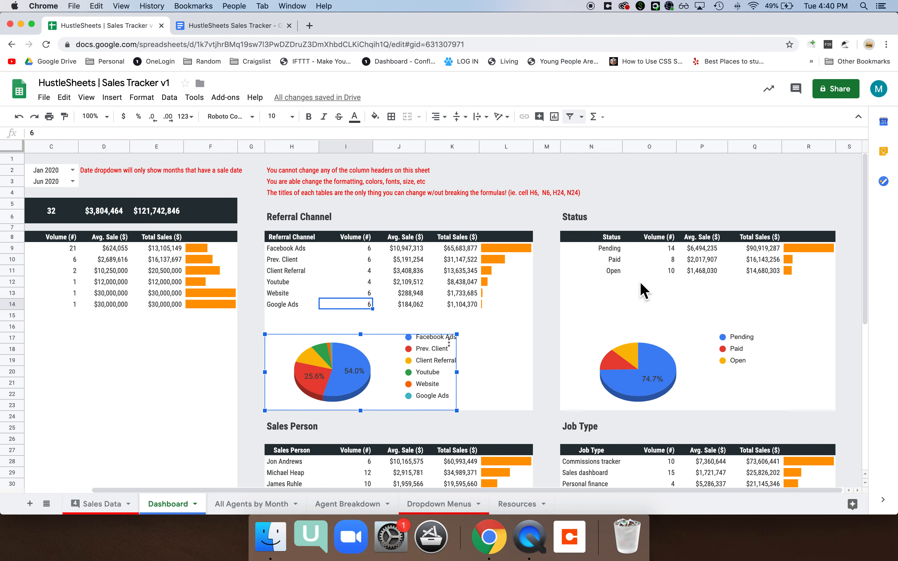
pyautogui.click(621, 249)
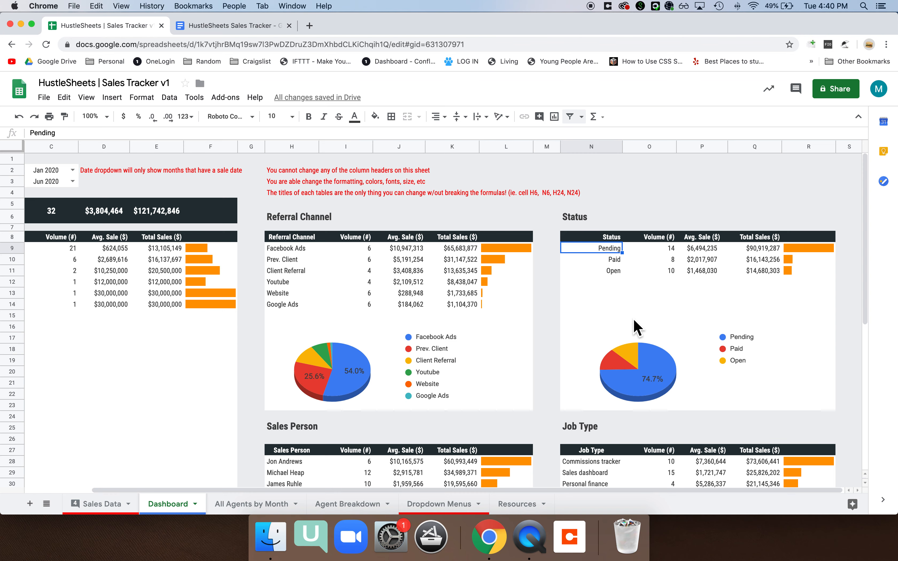
# Review the Dashboard's Sales Person and Job Type tables, including average and total sales, and the Job Type pie chart
pyautogui.scroll(-5, 633, 408)
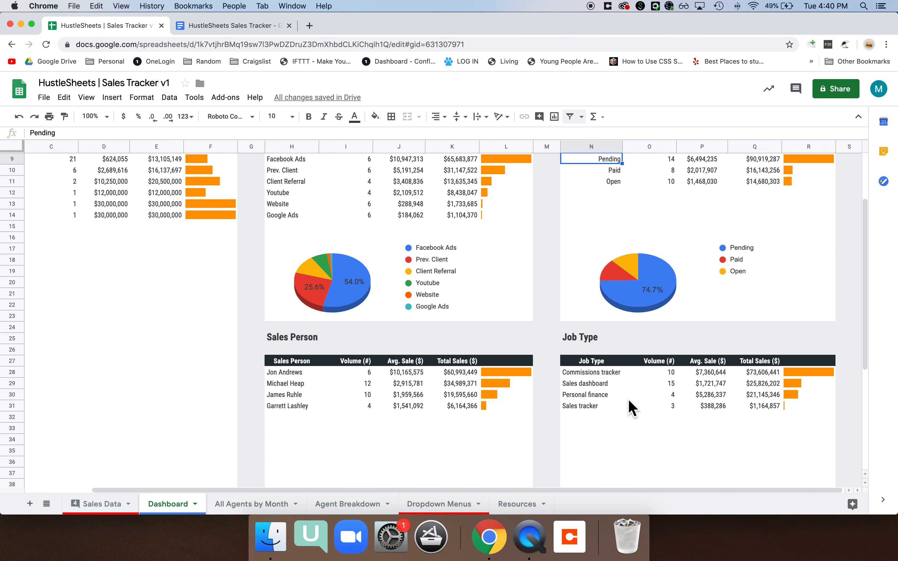
pyautogui.scroll(-3, 339, 392)
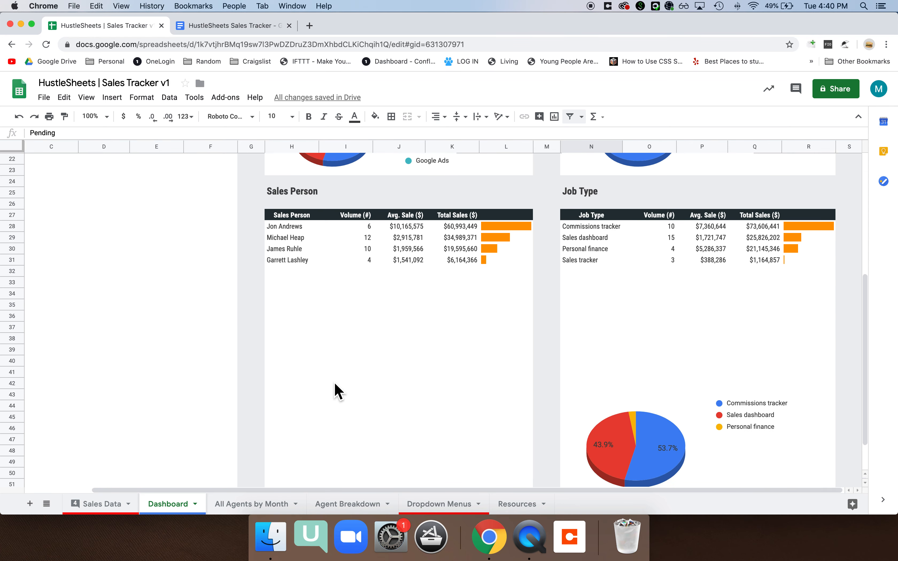
pyautogui.scroll(-1, 338, 392)
pyautogui.scroll(5, 319, 353)
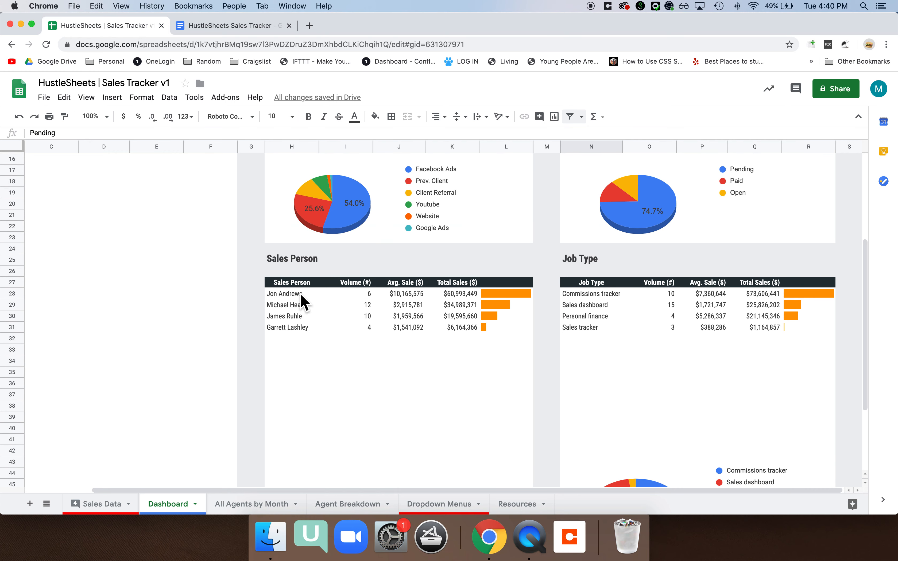
pyautogui.click(406, 295)
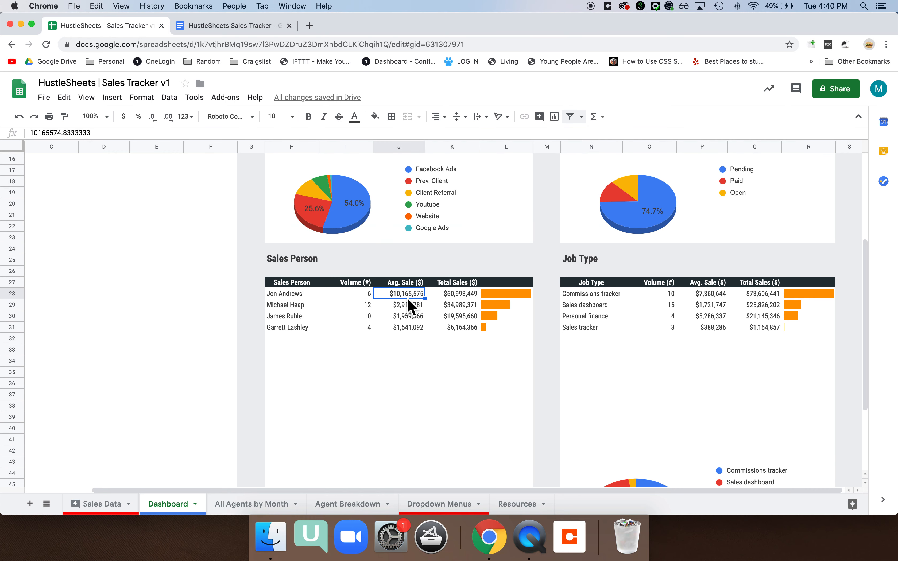
pyautogui.click(451, 297)
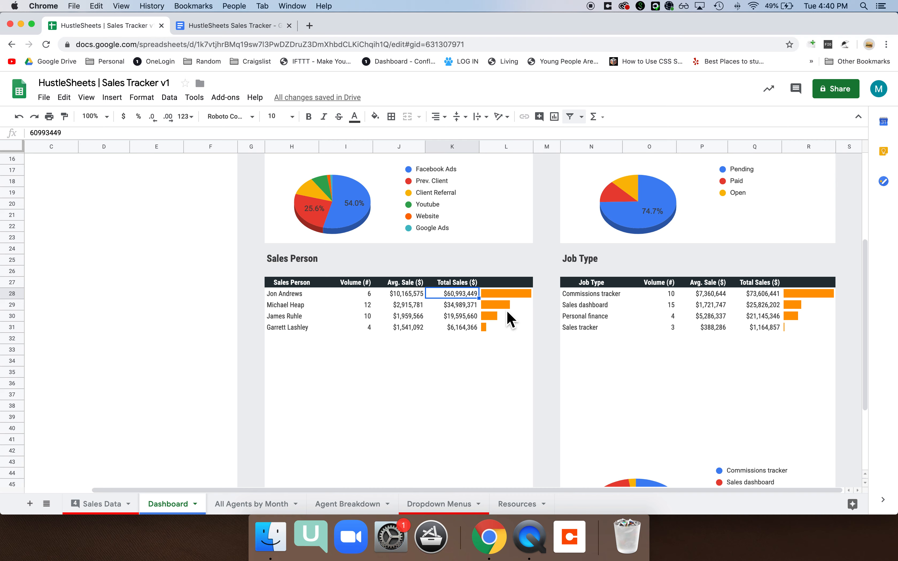
pyautogui.scroll(5, 457, 315)
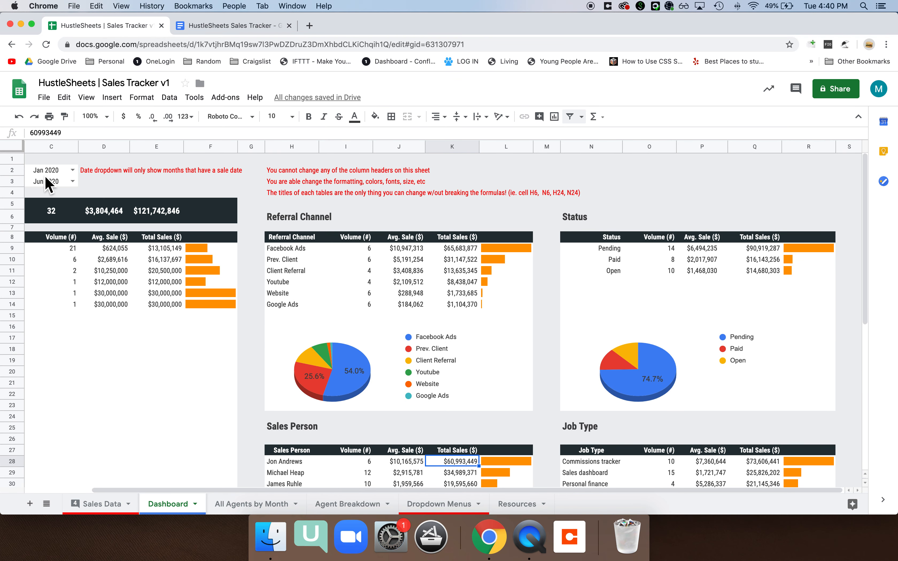
pyautogui.hscroll(-3, 56, 193)
pyautogui.scroll(-10, 59, 191)
pyautogui.hscroll(5, 59, 191)
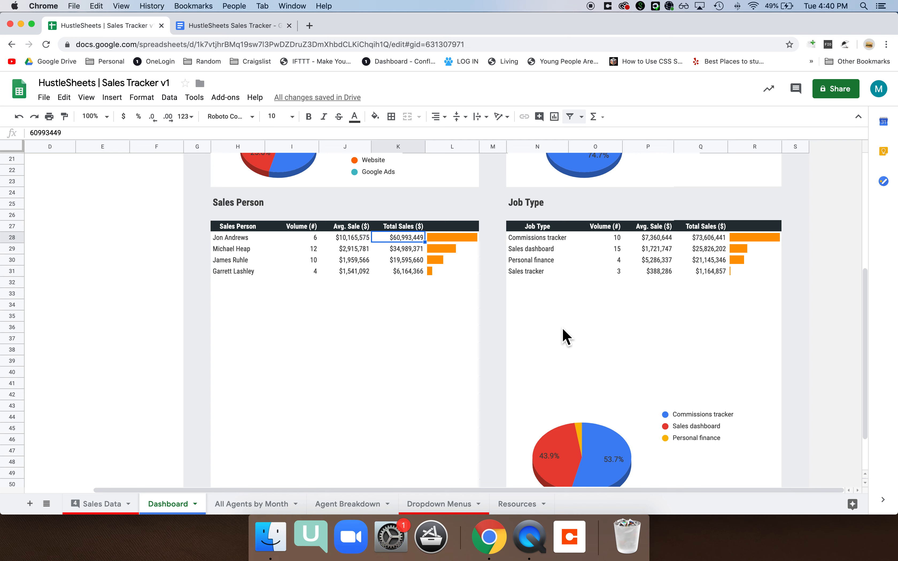
pyautogui.scroll(-3, 567, 336)
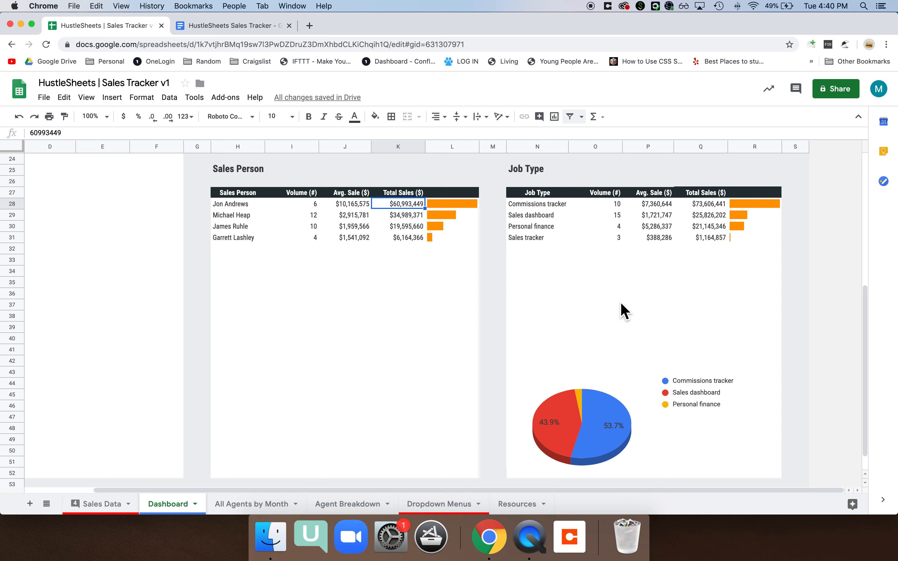
# Set the End Month to Jun 2020 on the All Agents by Month sheet
pyautogui.click(292, 514)
pyautogui.click(233, 406)
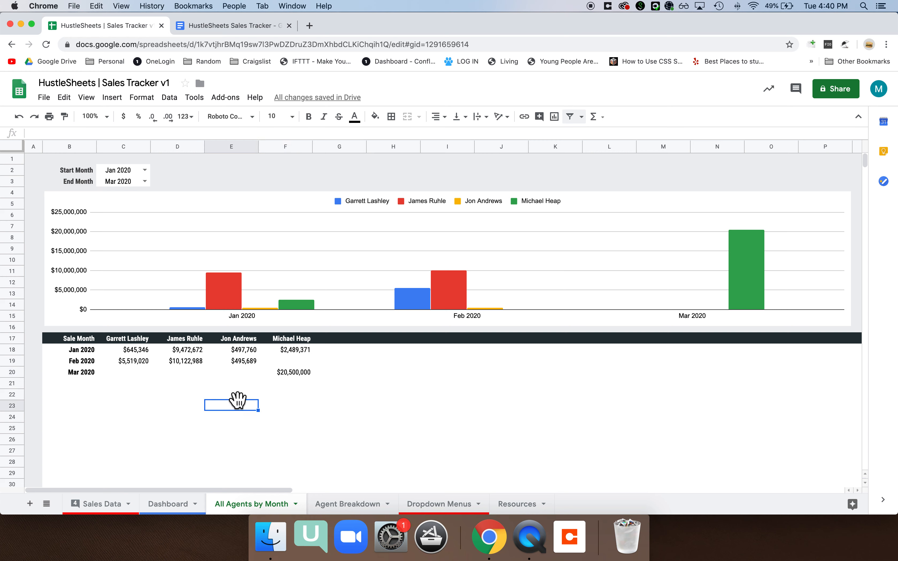
pyautogui.click(150, 176)
pyautogui.click(145, 182)
pyautogui.click(126, 263)
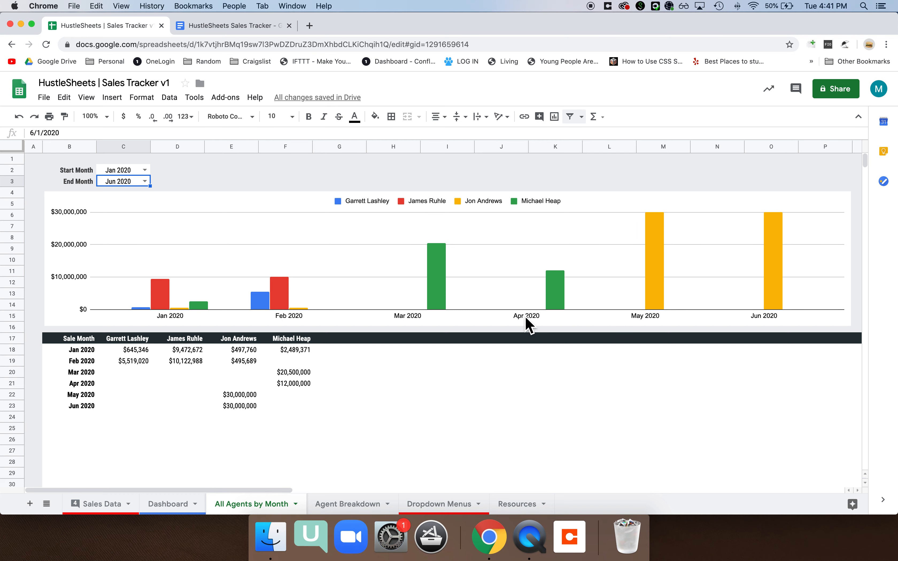
# Set the End Month to Jun 2020 on the Agent Breakdown sheet, keeping the selected agent, and view the Sales by Month chart
pyautogui.click(374, 509)
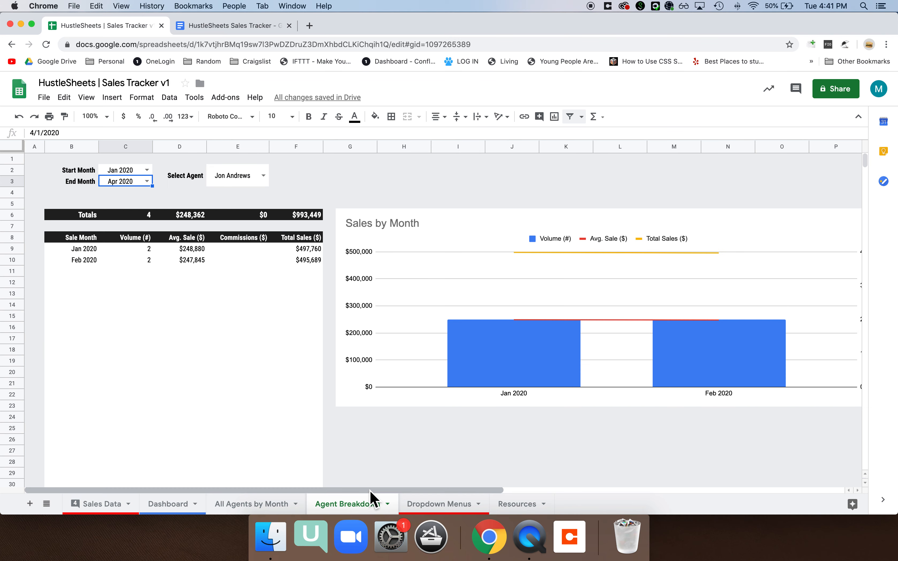
pyautogui.click(265, 178)
pyautogui.click(191, 188)
pyautogui.click(255, 178)
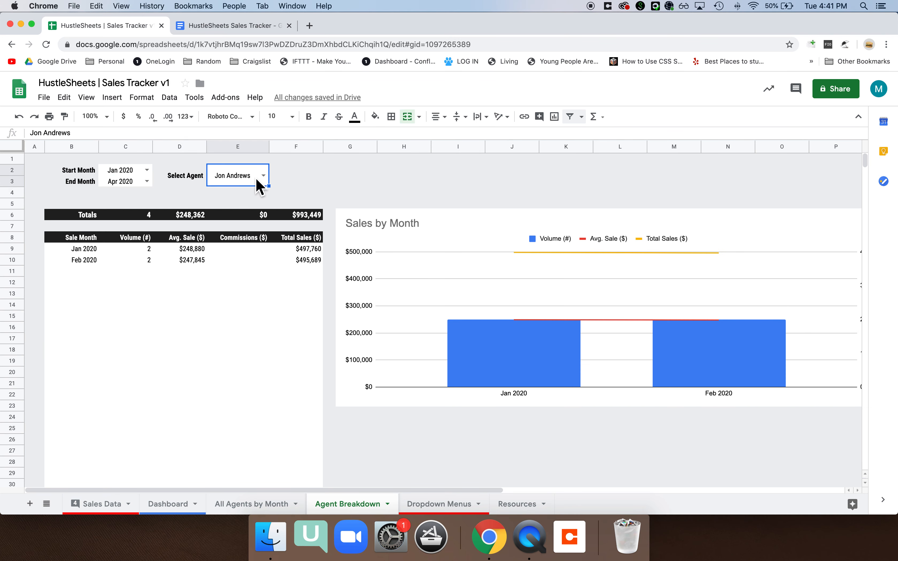
pyautogui.click(147, 182)
pyautogui.click(138, 274)
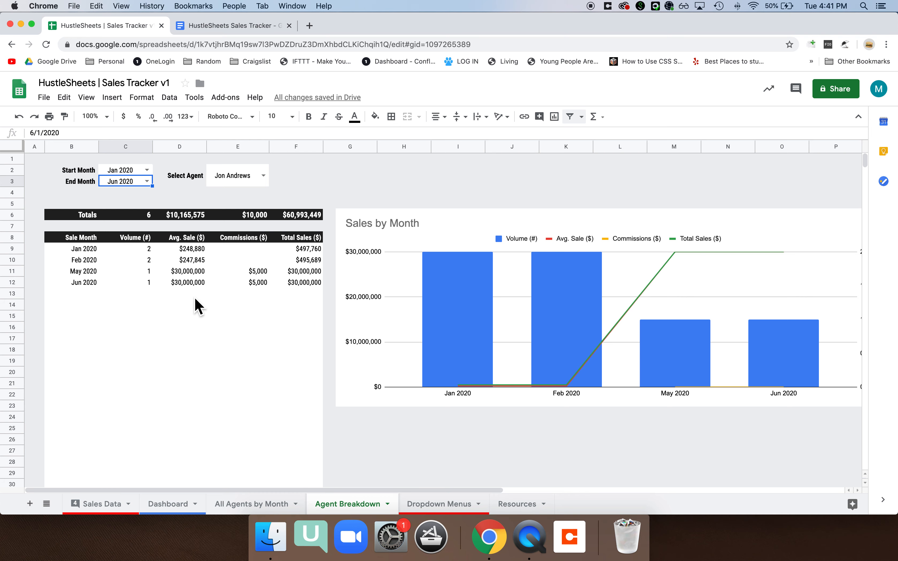
pyautogui.hscroll(5, 411, 347)
pyautogui.hscroll(-5, 410, 347)
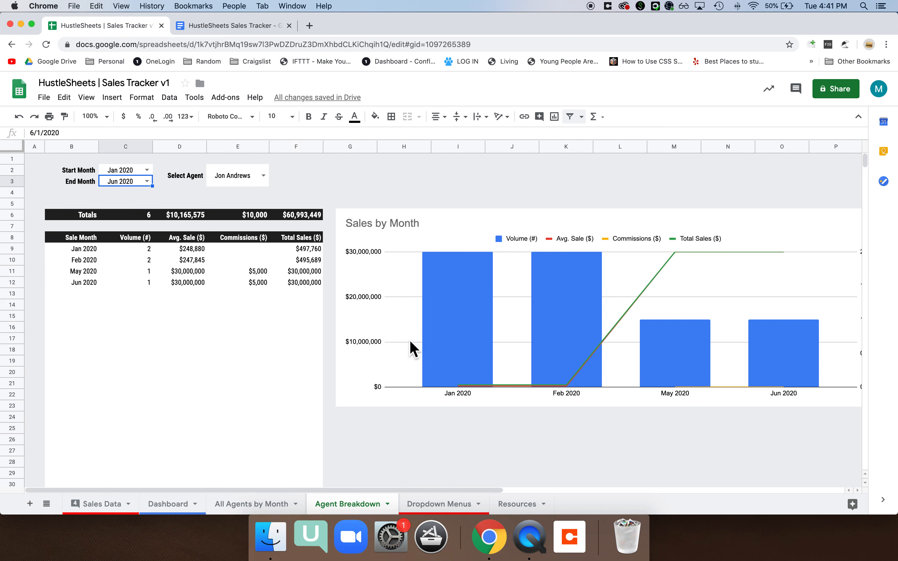
# Review the Sales Data columns from Commission Amount through Sale Month, and check the column rules on the Resources sheet
pyautogui.click(124, 508)
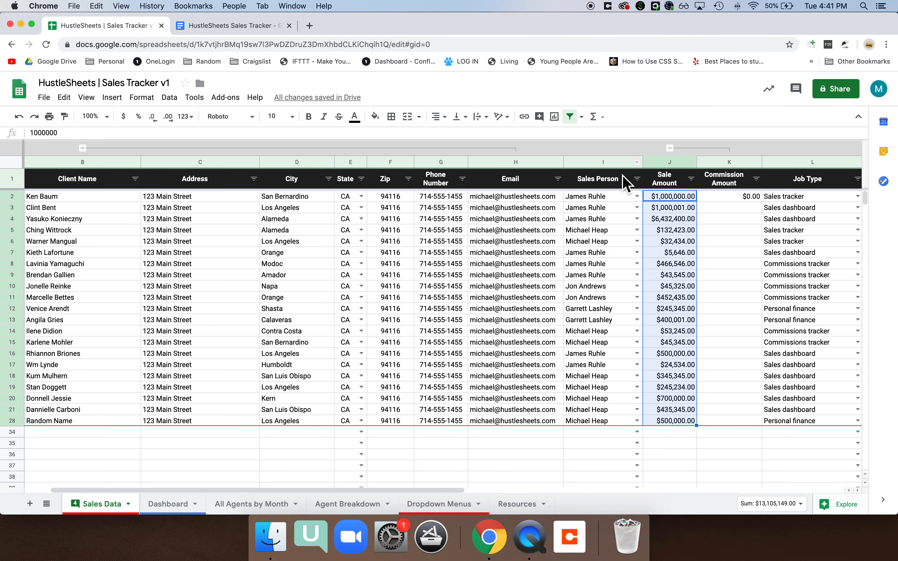
pyautogui.click(717, 243)
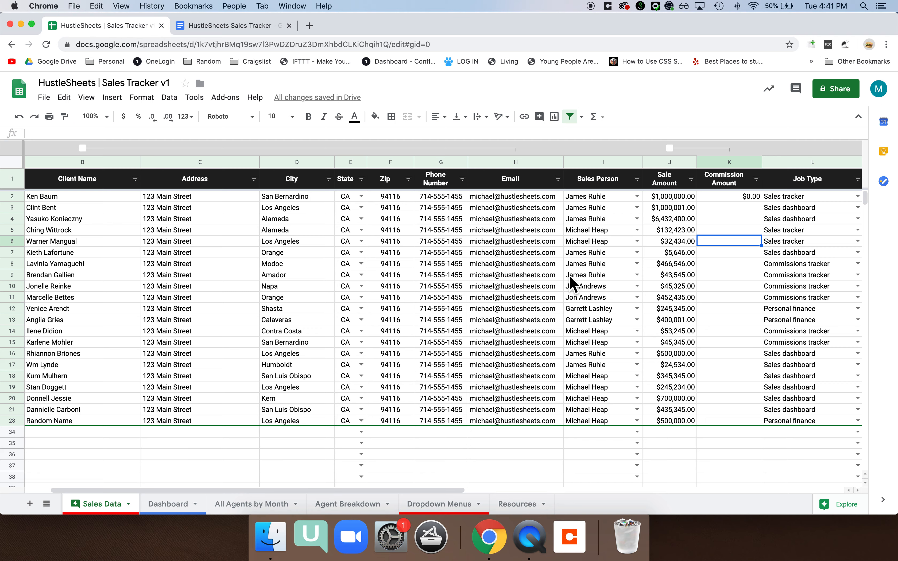
pyautogui.hscroll(5, 573, 285)
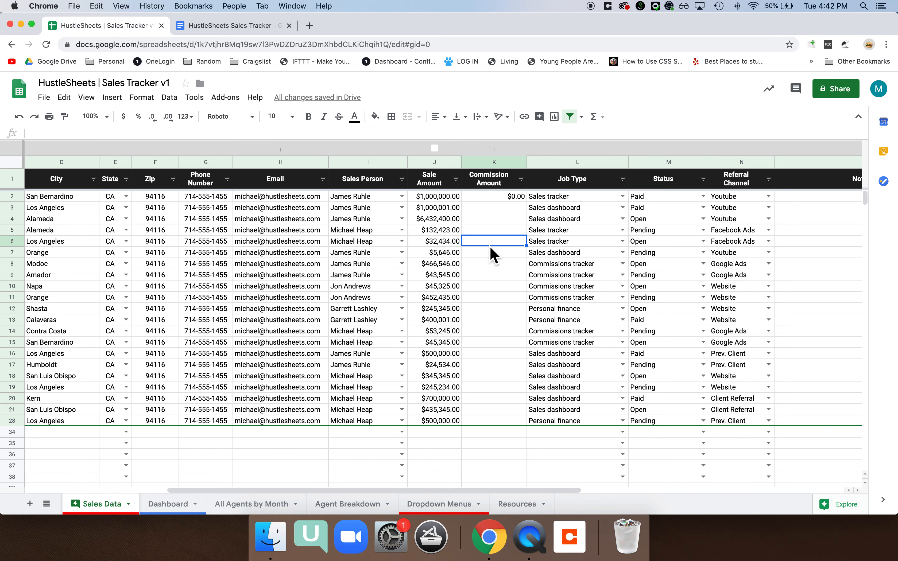
pyautogui.hscroll(10, 494, 255)
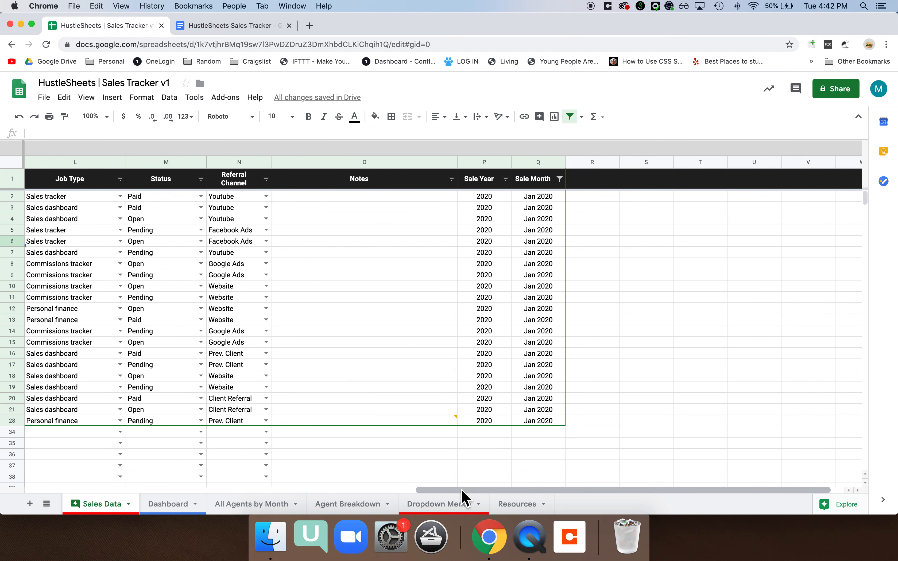
pyautogui.click(515, 506)
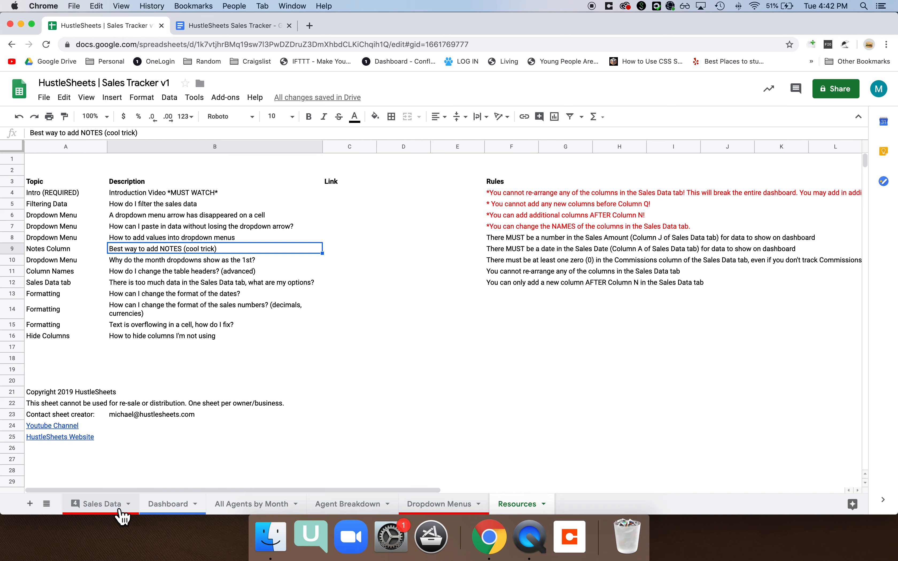
# Try overwriting the Status column header in cell N8 of the Dashboard with "efasdf", and undo it
pyautogui.click(187, 514)
pyautogui.scroll(10, 180, 457)
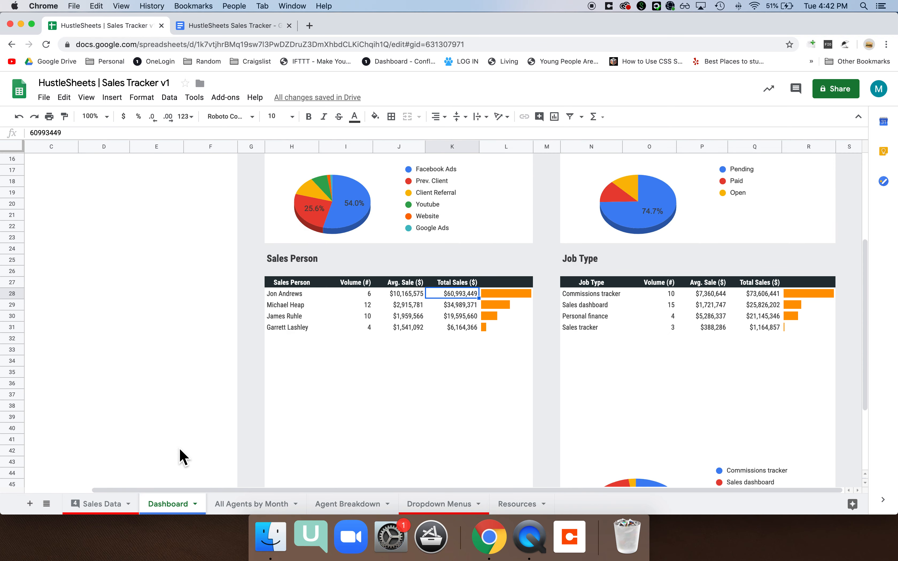
pyautogui.moveTo(304, 238); pyautogui.dragTo(521, 245)
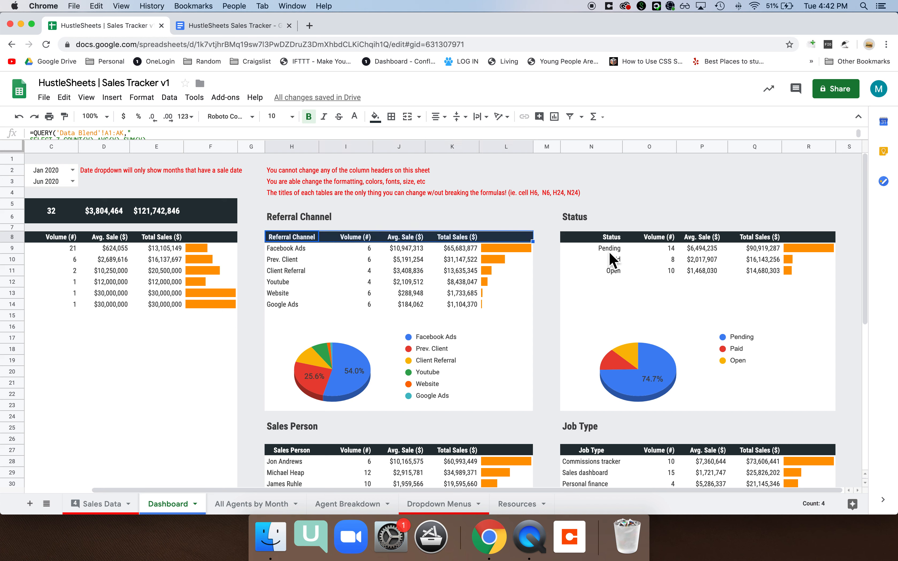
pyautogui.click(620, 240)
pyautogui.write('efasdf')
pyautogui.press('Return')
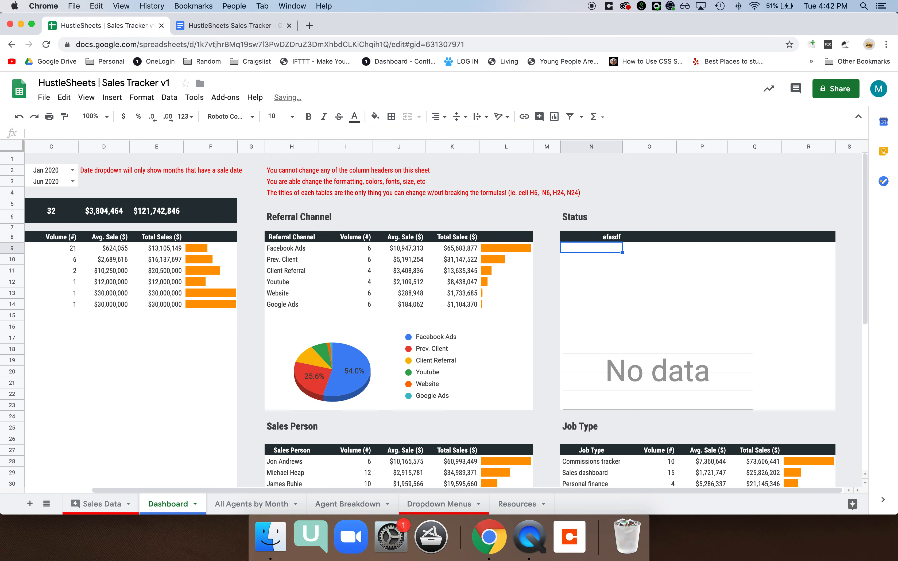
pyautogui.press('super+z')
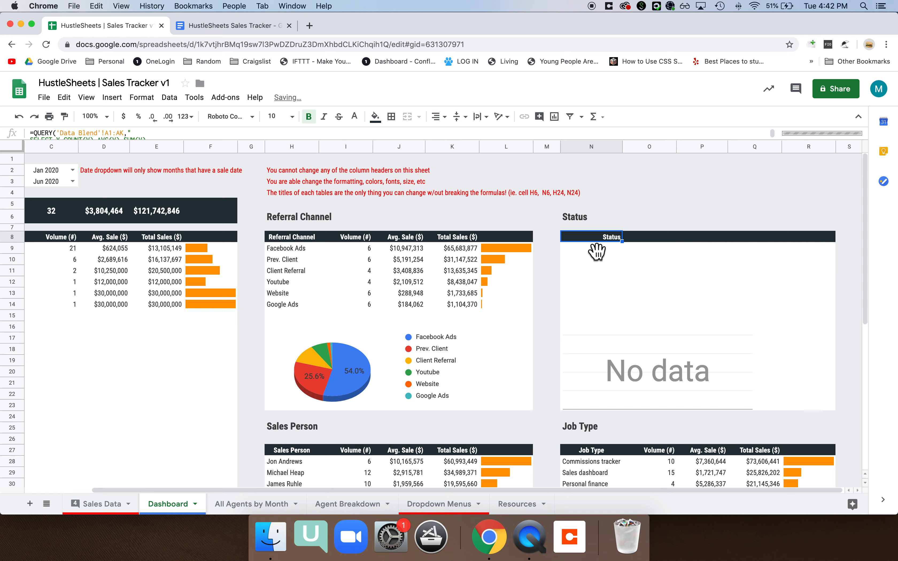
# Try replacing the Referral Channel title in cell H6 with "sdafsd" and clearing it, and undo both changes
pyautogui.click(310, 219)
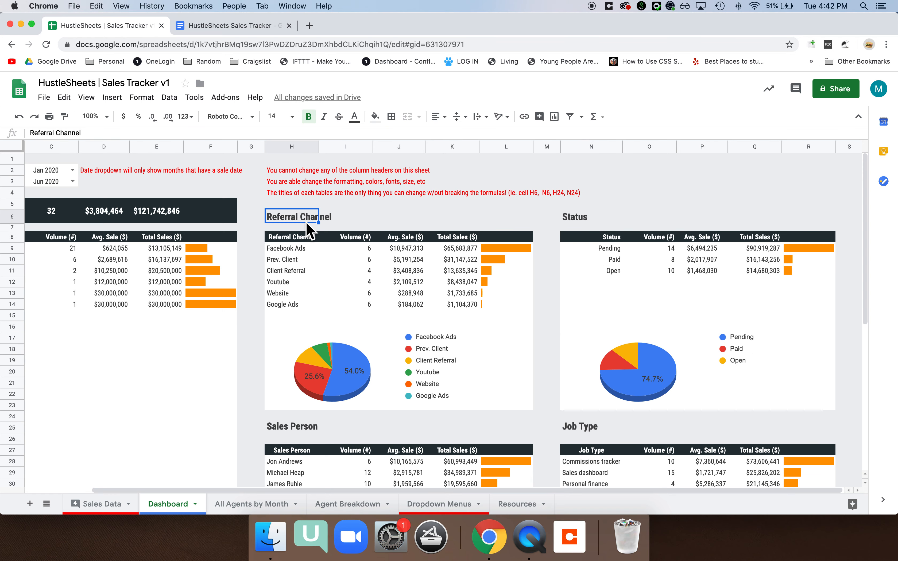
pyautogui.write('sdafsd')
pyautogui.press('Return')
pyautogui.click(285, 222)
pyautogui.press('BackSpace')
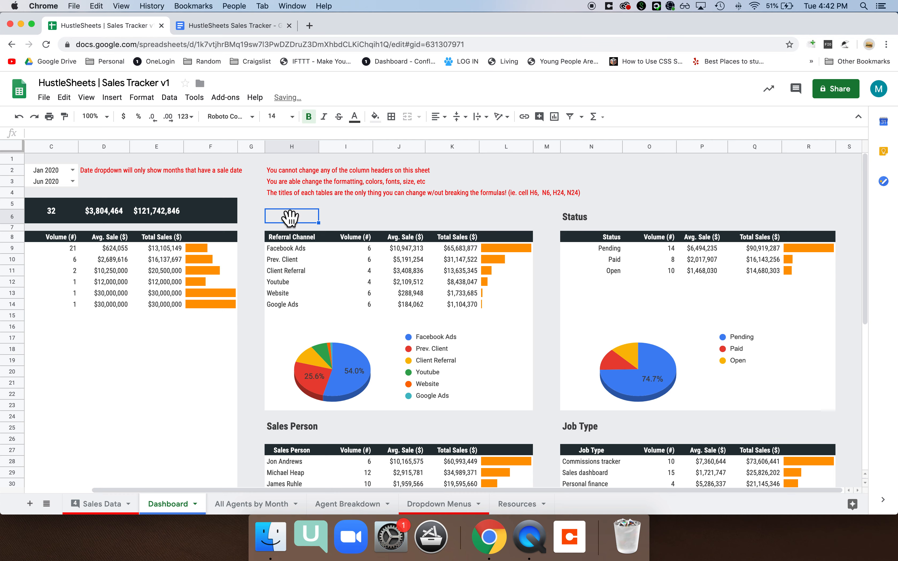
pyautogui.press('super+z')
pyautogui.press('super+z')
# Inspect the Status table's title and the Referral Channel table's header cells to tell editable titles from formula headers
pyautogui.click(579, 219)
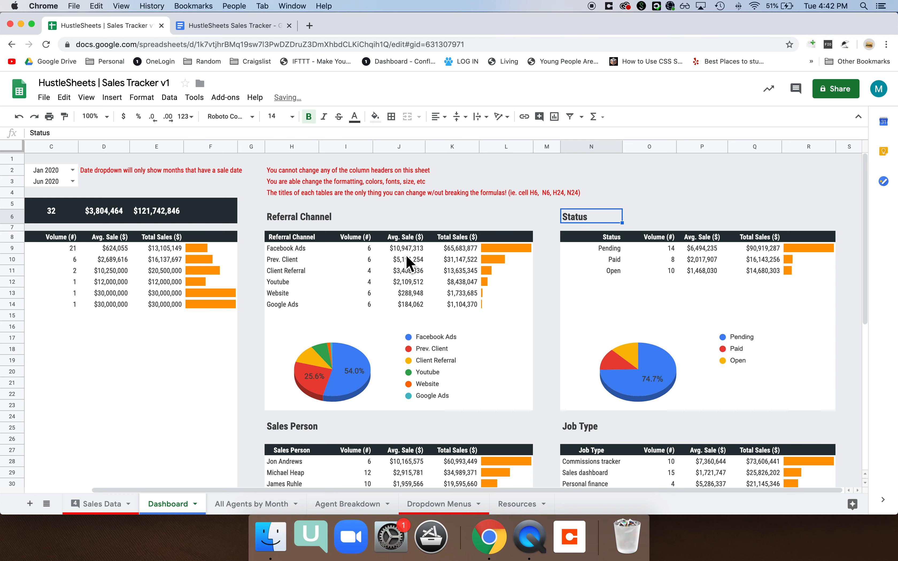
pyautogui.click(289, 240)
pyautogui.click(360, 241)
pyautogui.click(404, 241)
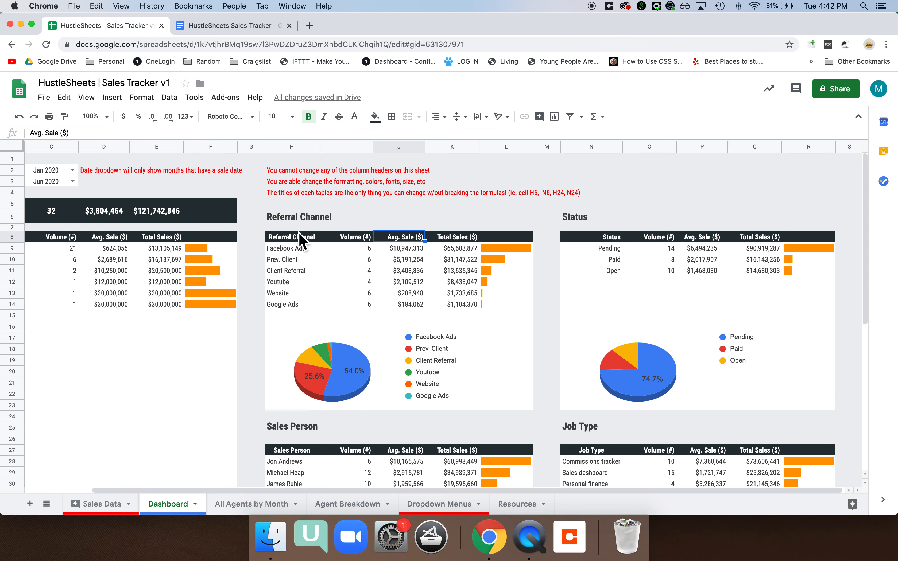
# Inspect the QUERY formula behind the Referral Channel column header in Dashboard cell H8, leaving it unedited
pyautogui.click(291, 239)
pyautogui.doubleClick(291, 240)
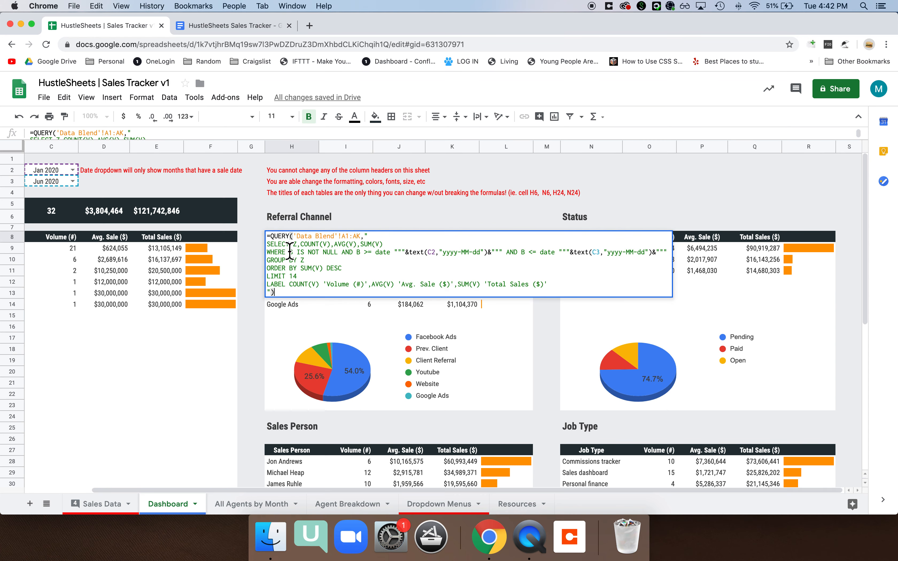
pyautogui.press('Escape')
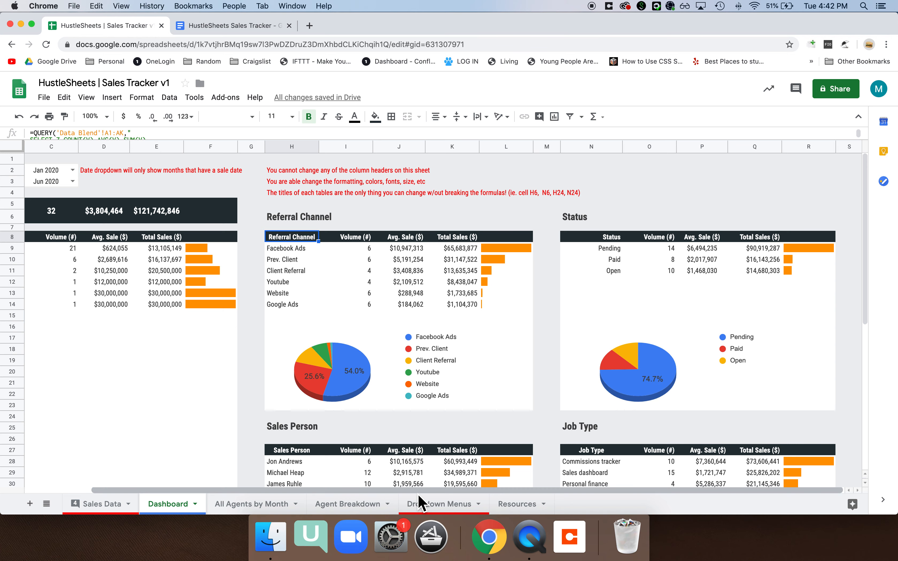
# Review the sales data filtering and missing dropdown arrow topics on the Resources sheet
pyautogui.click(517, 504)
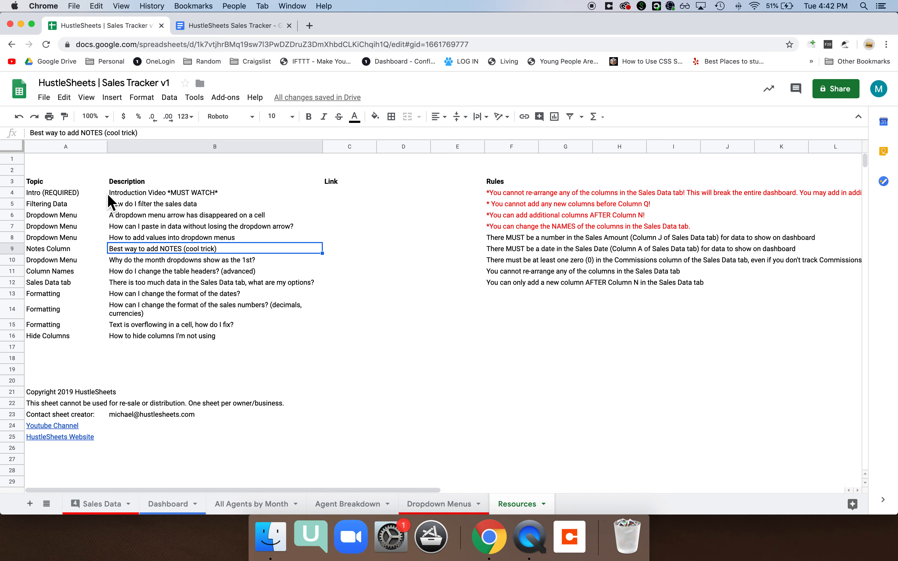
pyautogui.moveTo(182, 204)
pyautogui.mouseDown()
pyautogui.moveTo(184, 219)
pyautogui.moveTo(181, 212)
pyautogui.mouseUp()
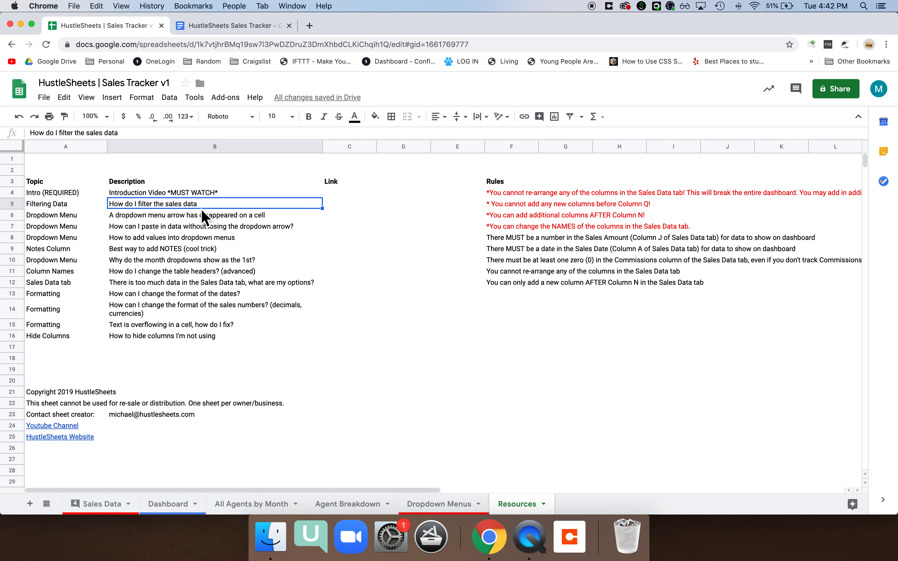
pyautogui.click(129, 218)
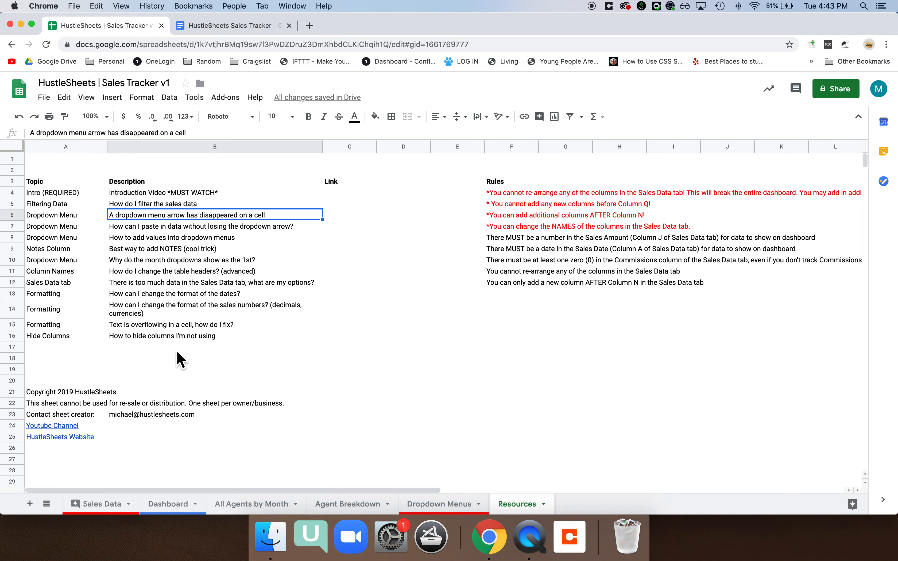
# Copy the client name and address in B18:C18 of Sales Data and paste them normally into H36:I36
pyautogui.click(115, 507)
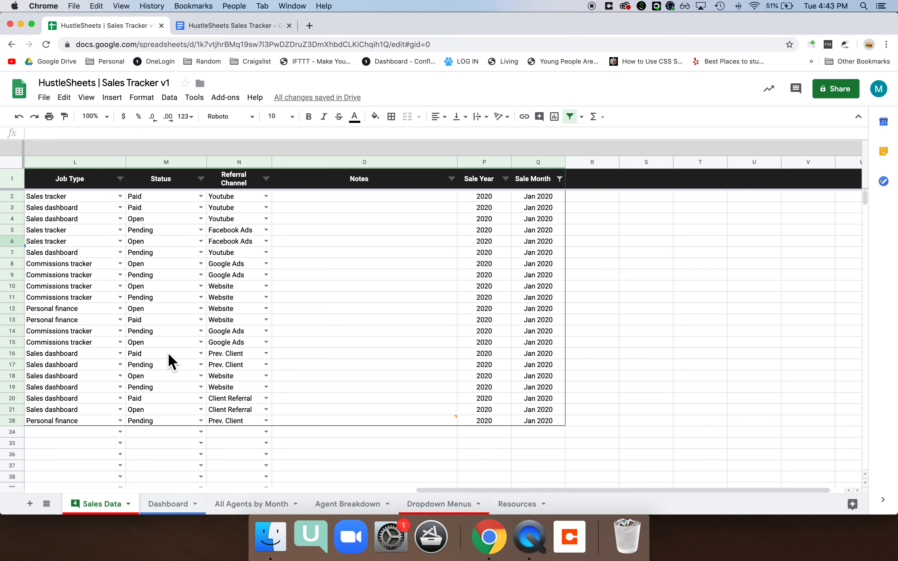
pyautogui.hscroll(-15, 173, 363)
pyautogui.scroll(-3, 223, 364)
pyautogui.click(227, 358)
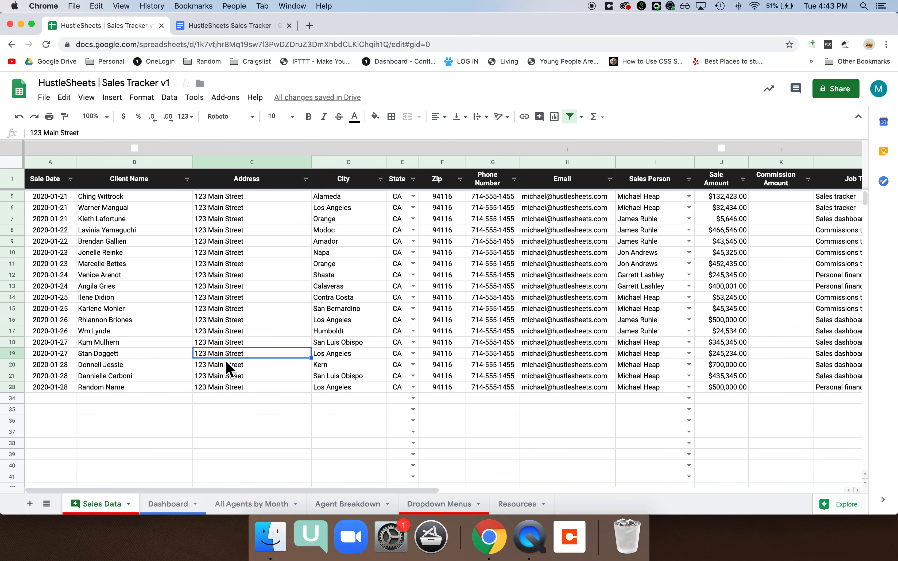
pyautogui.click(164, 342)
pyautogui.keyDown('shift'); pyautogui.click(212, 345); pyautogui.keyUp('shift')
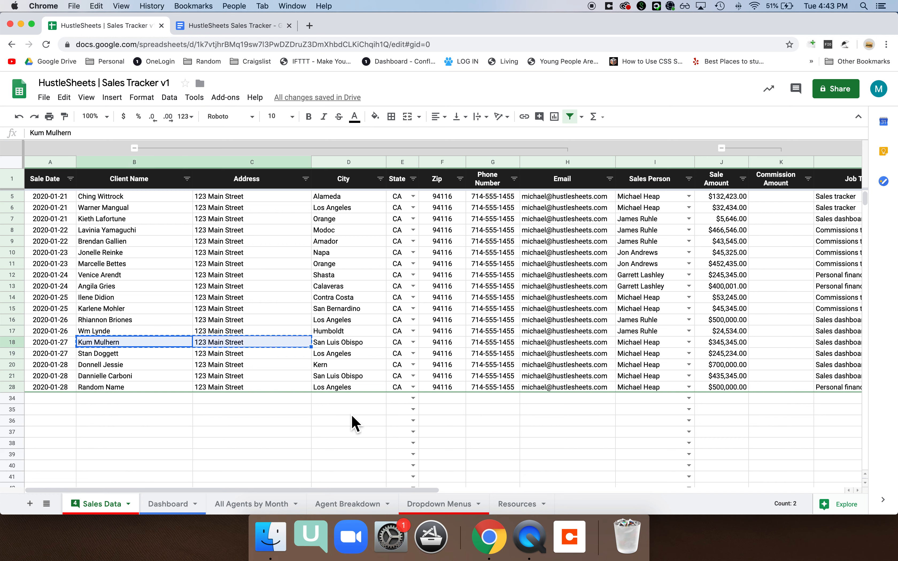
pyautogui.click(548, 423)
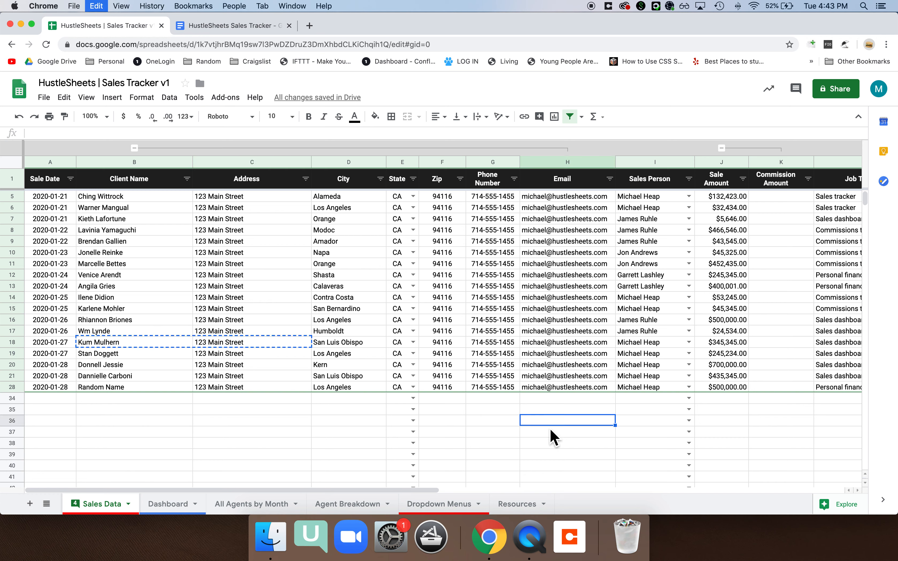
pyautogui.press('super+v')
# Clear the pasted cells H36:I36 and check the Sales Person dropdown there, then undo both the clearing and the paste
pyautogui.click(659, 455)
pyautogui.moveTo(647, 421); pyautogui.dragTo(586, 425)
pyautogui.press('Delete')
pyautogui.click(651, 423)
pyautogui.click(611, 446)
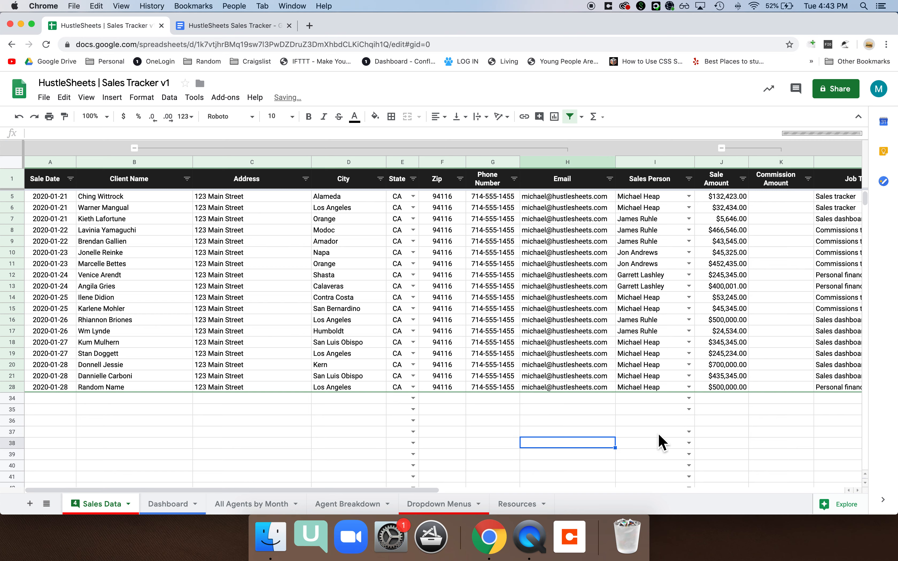
pyautogui.press('super+z')
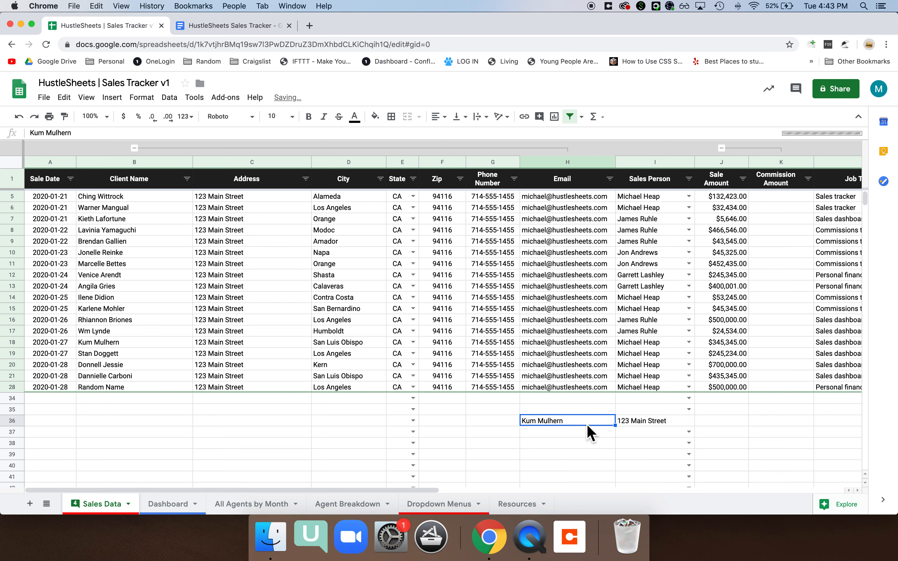
pyautogui.press('super+z')
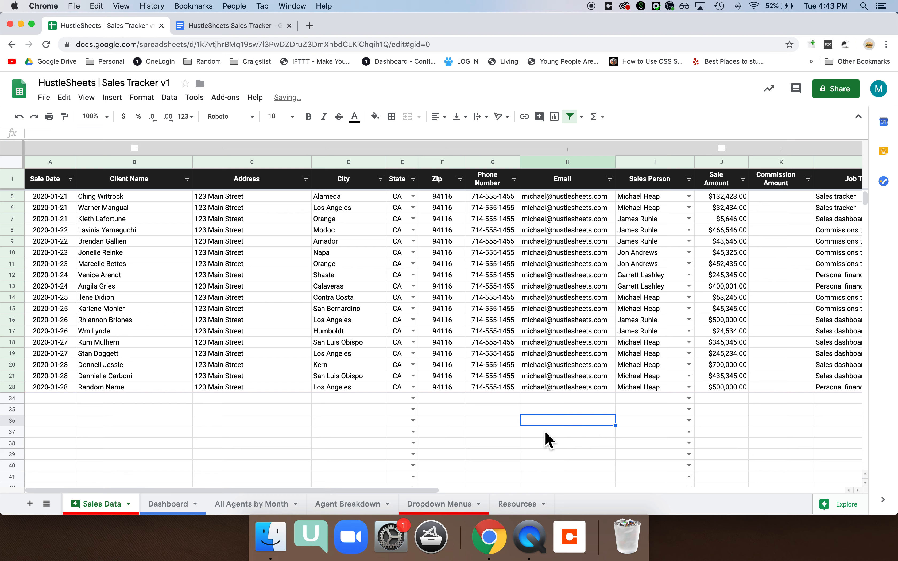
# Try pasting the copied client name and address into H36:I36 as values only, and undo the paste
pyautogui.rightClick(563, 422)
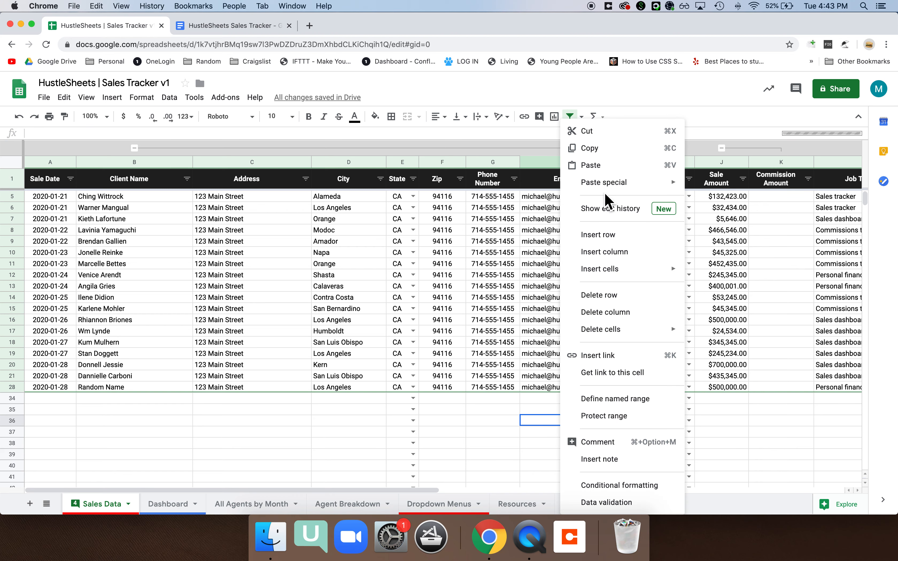
pyautogui.moveTo(609, 188)
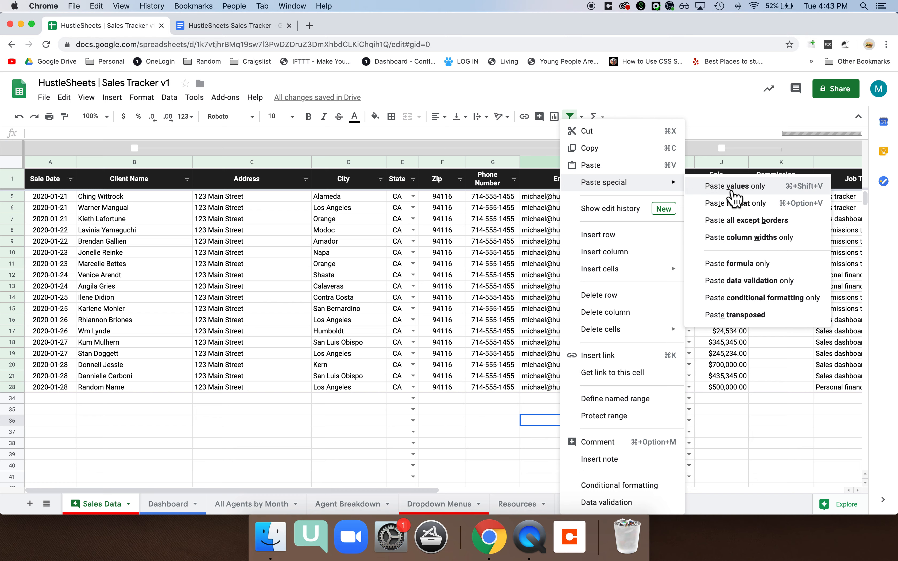
pyautogui.click(729, 188)
pyautogui.click(647, 423)
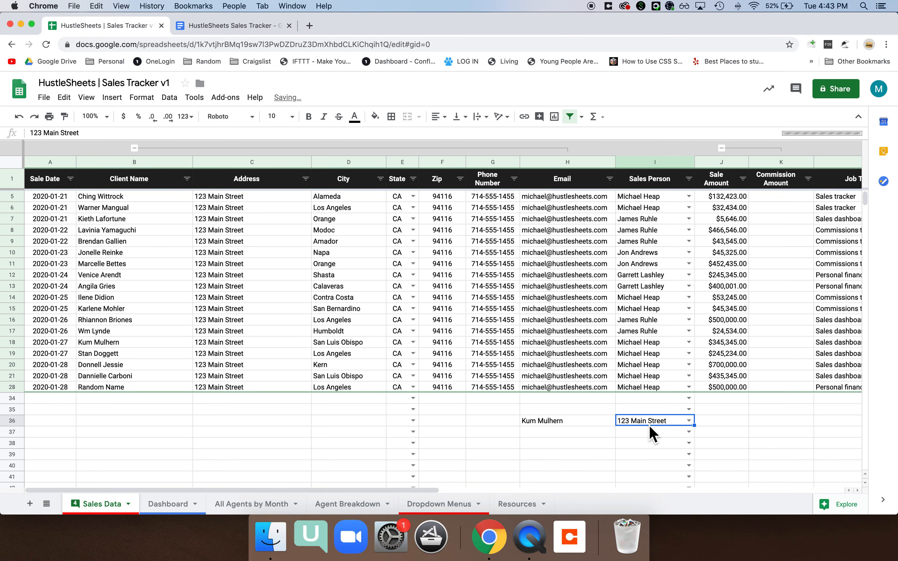
pyautogui.click(594, 421)
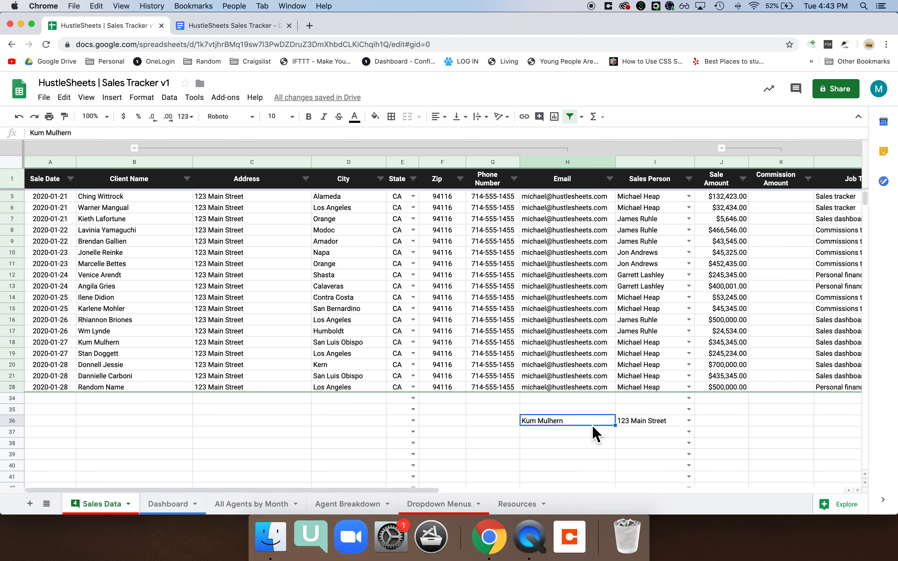
pyautogui.scroll(-1, 579, 415)
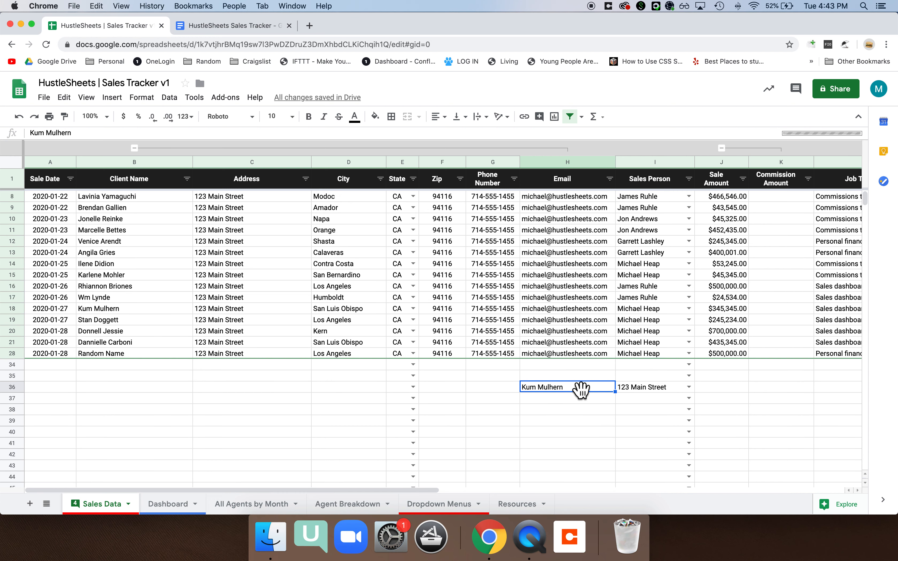
pyautogui.press('super+z')
pyautogui.press('super+z')
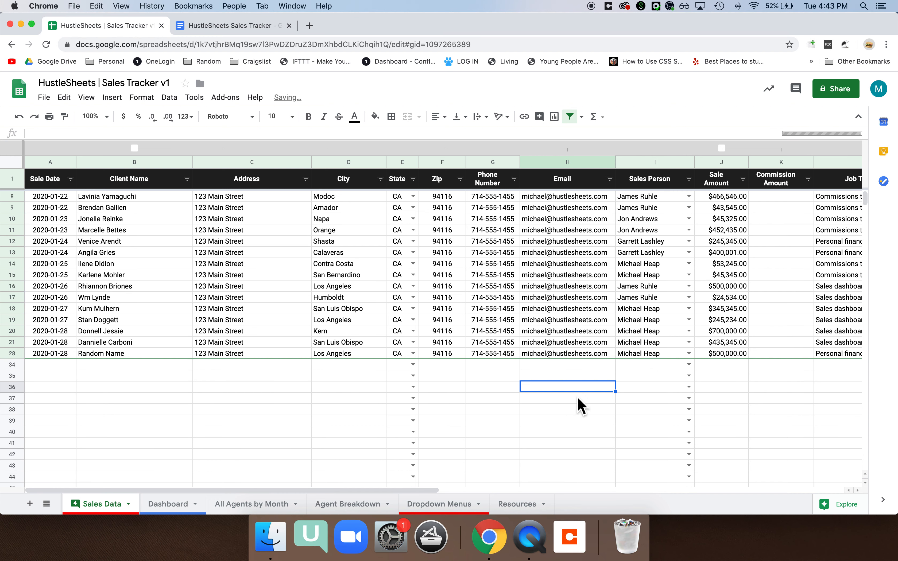
pyautogui.click(256, 503)
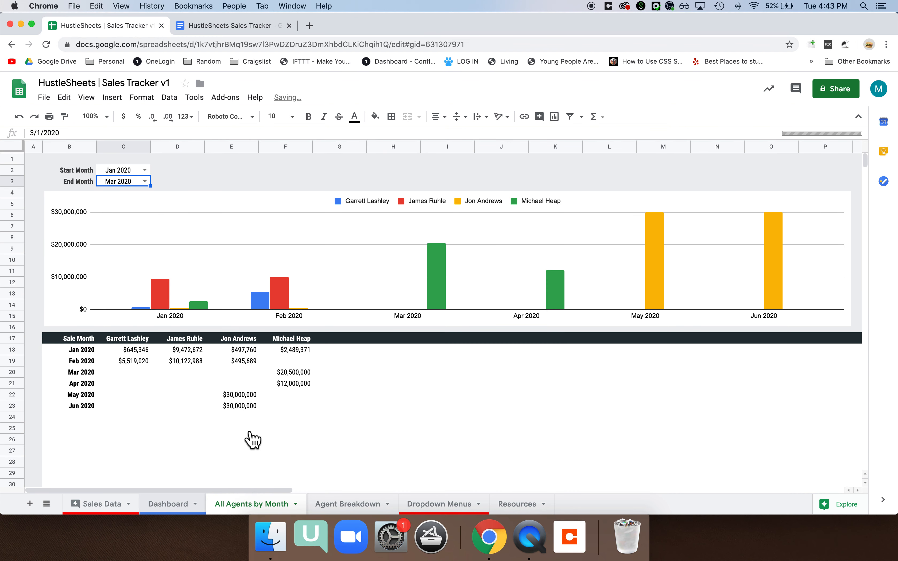
pyautogui.click(177, 504)
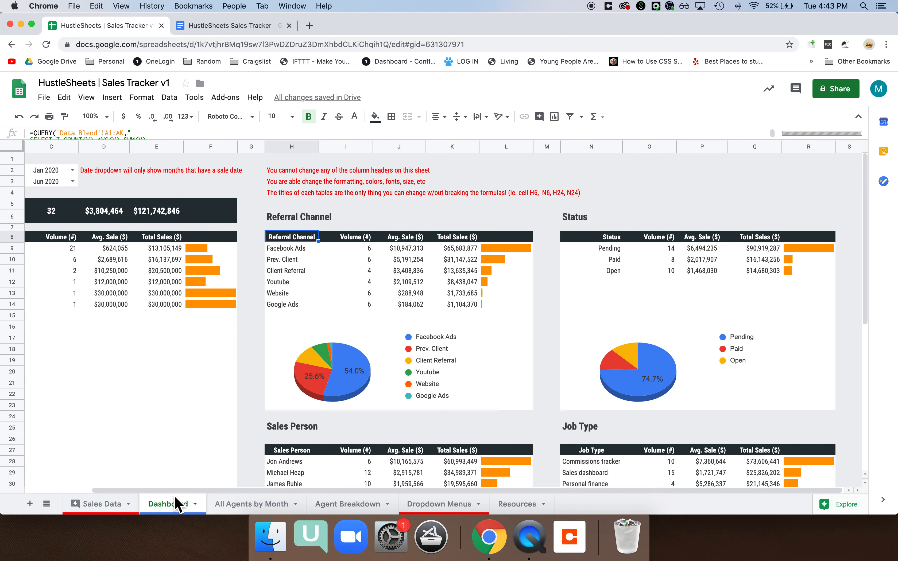
pyautogui.click(124, 507)
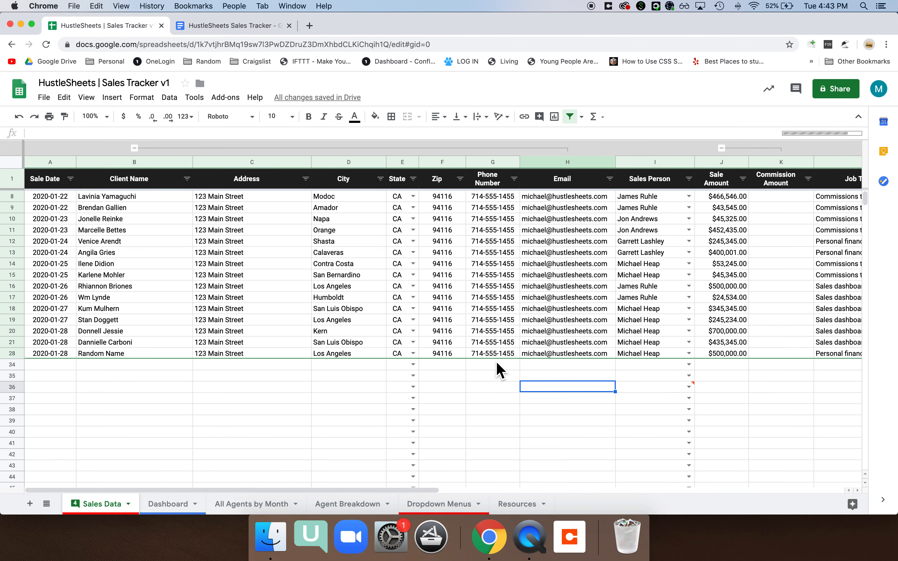
# Copy the email from H28, paste it normally over the Sales Person dropdown cell I37, and clear the pasted content
pyautogui.click(551, 355)
pyautogui.click(661, 400)
pyautogui.press('super+v')
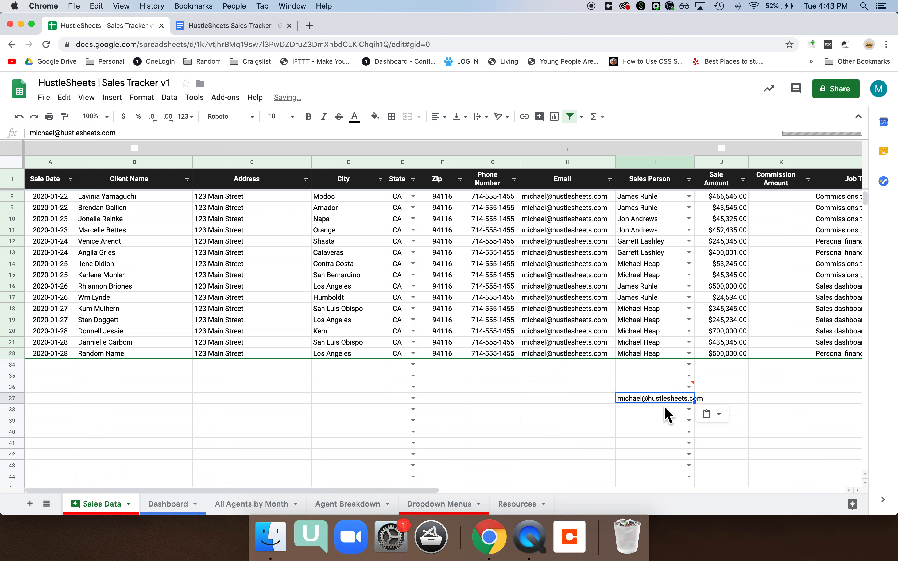
pyautogui.press('Delete')
pyautogui.click(605, 412)
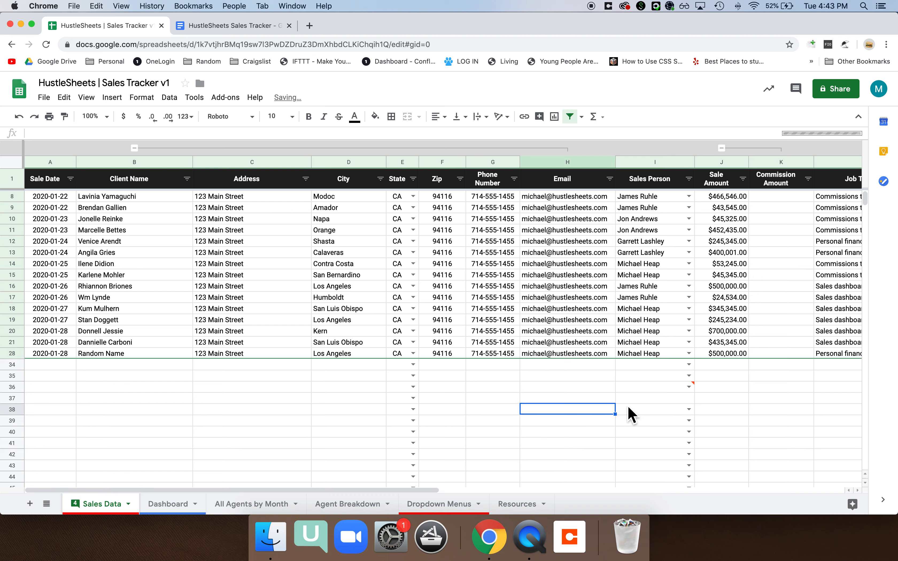
# Check the Sales Person cells around I37 and try to bring back its dropdown arrow with an undo
pyautogui.rightClick(656, 397)
pyautogui.click(603, 402)
pyautogui.click(640, 389)
pyautogui.click(651, 378)
pyautogui.click(671, 389)
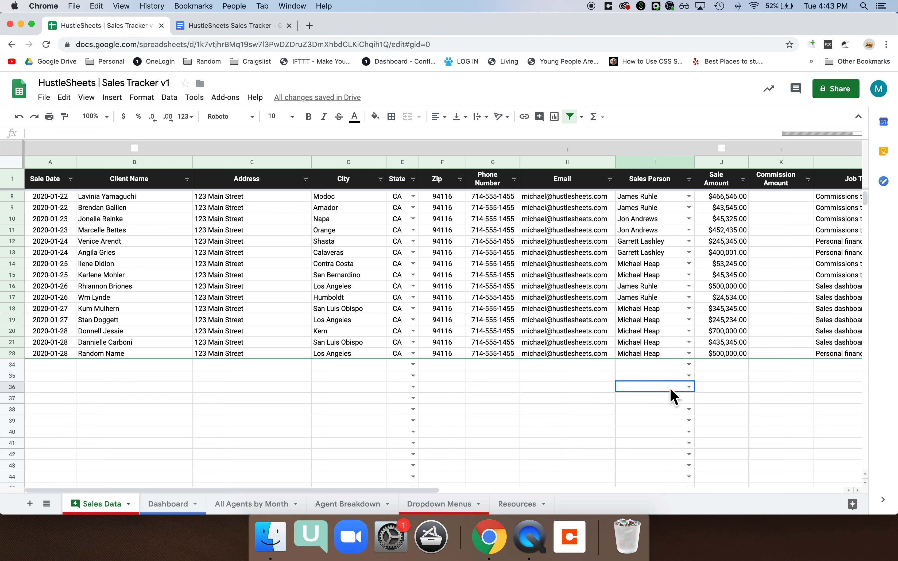
pyautogui.moveTo(701, 398); pyautogui.dragTo(699, 409)
pyautogui.press('cmd+z')
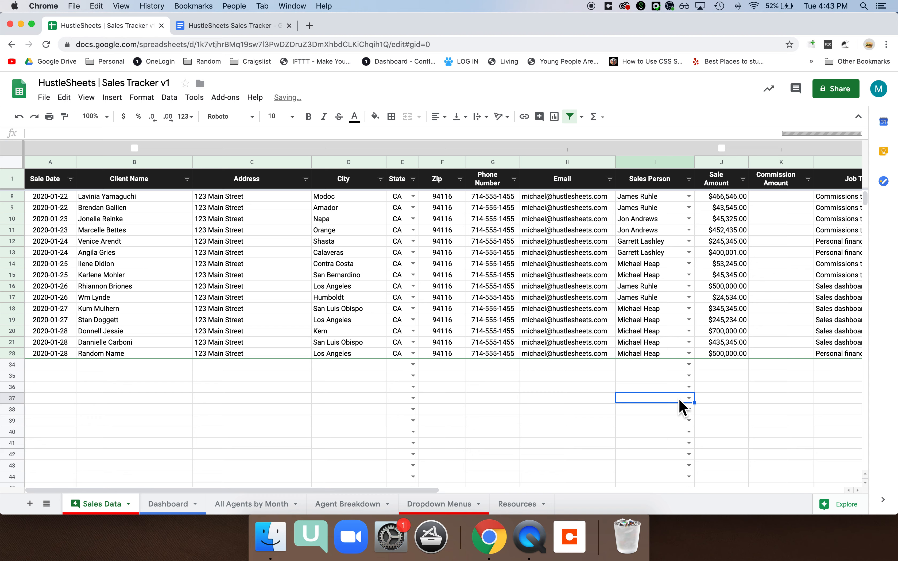
# Copy the empty Sales Person dropdown cell I40 and paste it into I37 to restore its dropdown arrow
pyautogui.click(670, 432)
pyautogui.press('cmd+c')
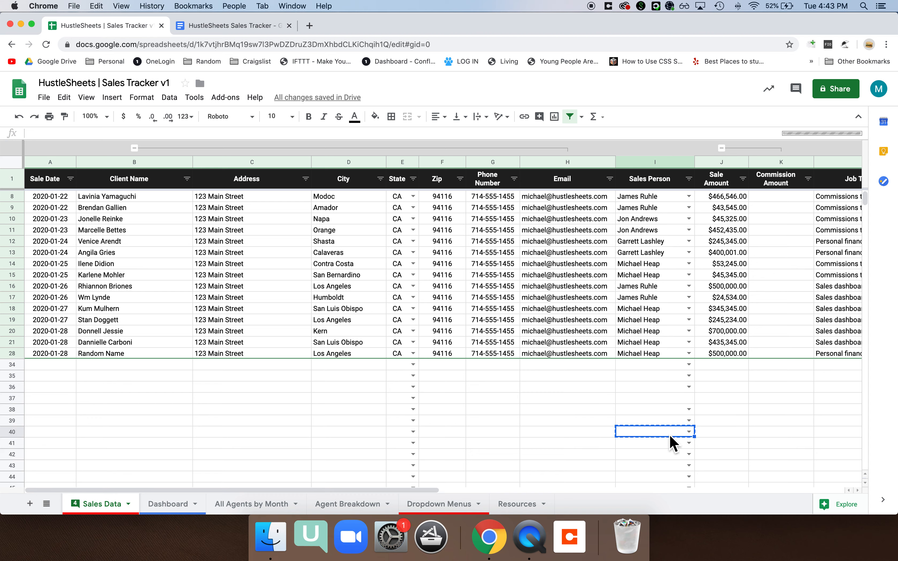
pyautogui.rightClick(667, 433)
pyautogui.click(692, 151)
pyautogui.click(652, 398)
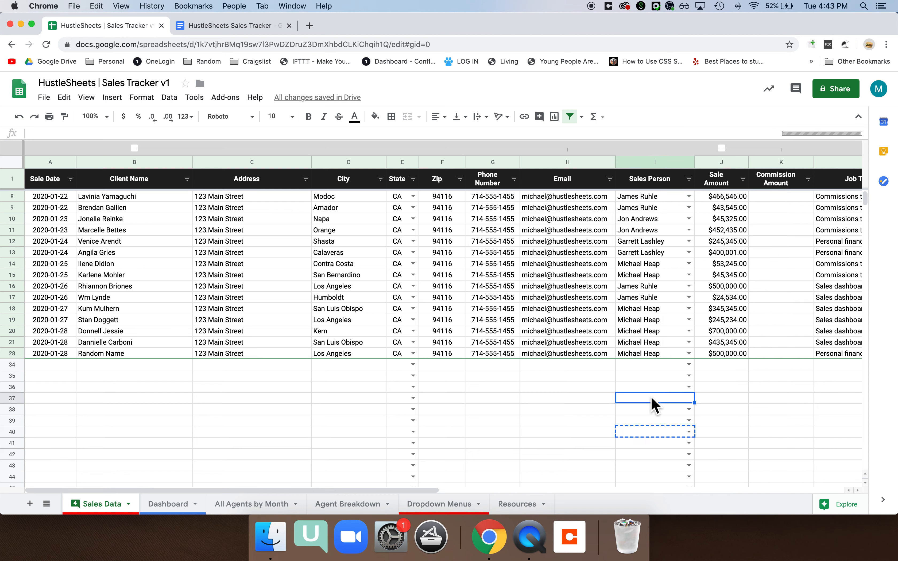
pyautogui.rightClick(654, 405)
pyautogui.click(662, 110)
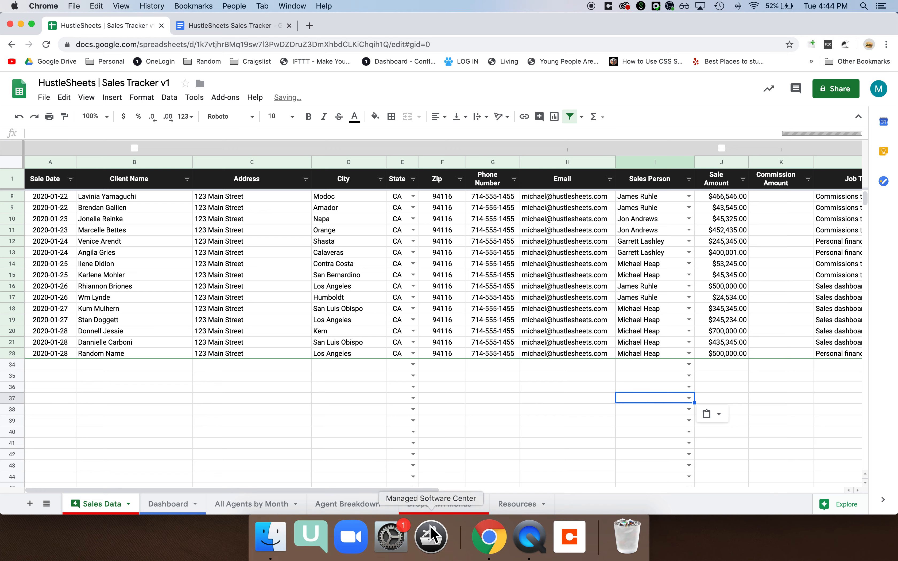
# Look over the Dropdown Menus sheet, then review the help topics and empty Link column on the Resources sheet
pyautogui.click(460, 512)
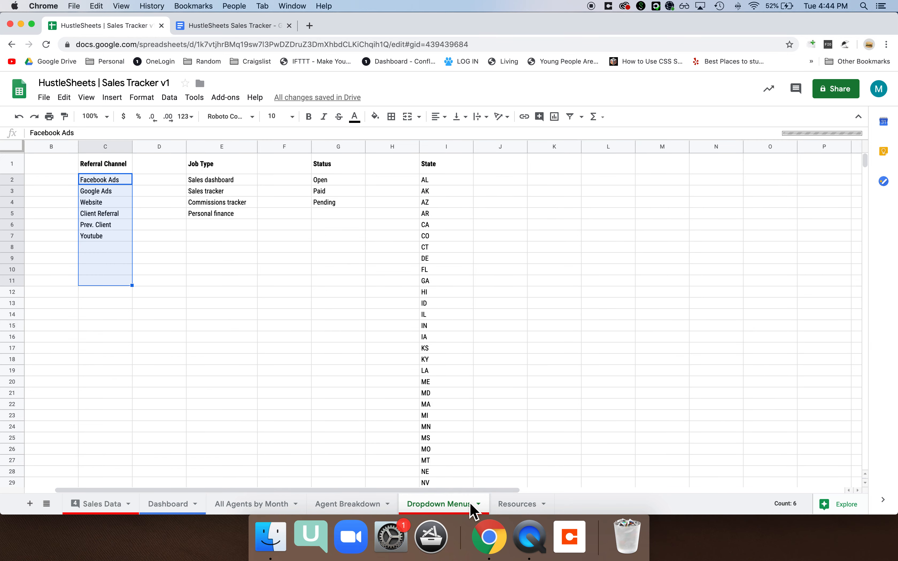
pyautogui.click(509, 511)
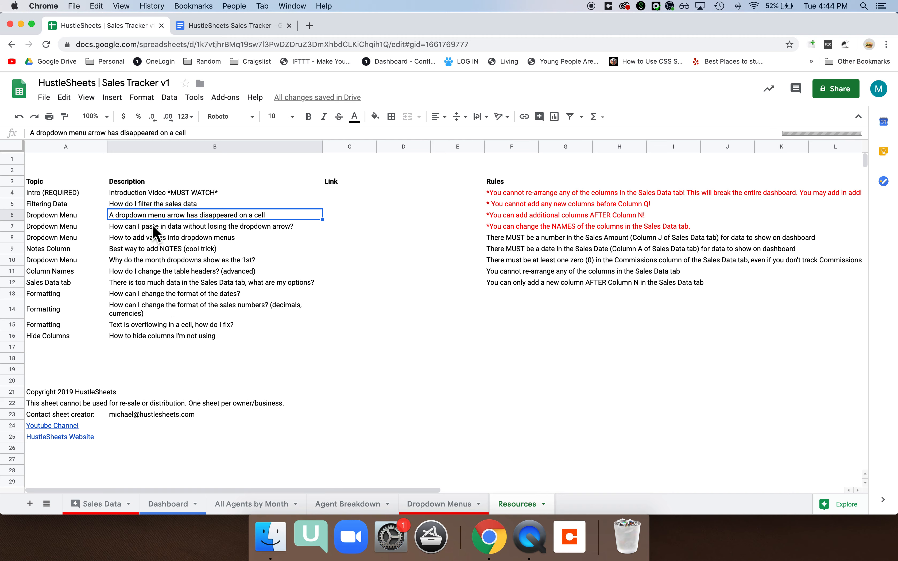
pyautogui.click(353, 314)
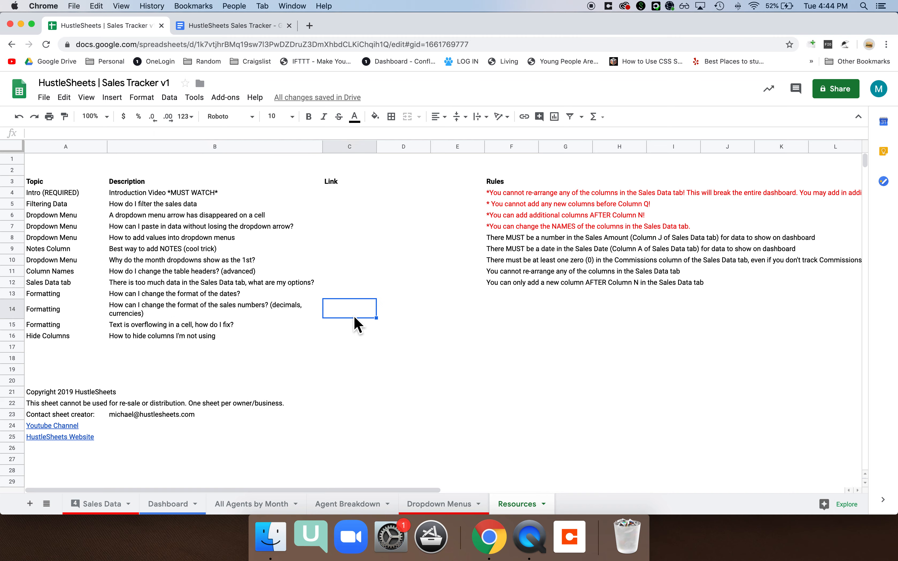
# Revisit the Sales Data, Dashboard and All Agents by Month sheets, ending on the Dashboard's Sales Person and Job Type tables
pyautogui.click(123, 506)
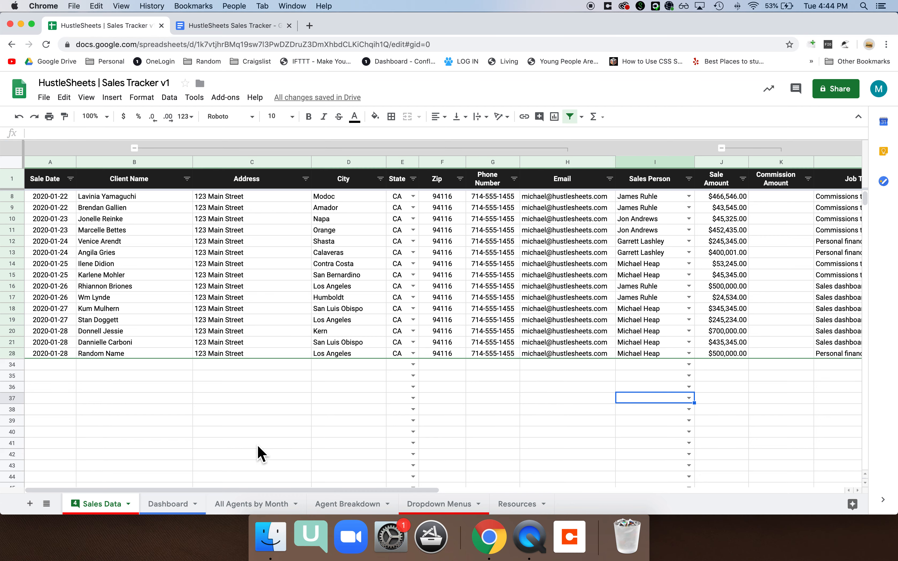
pyautogui.click(170, 509)
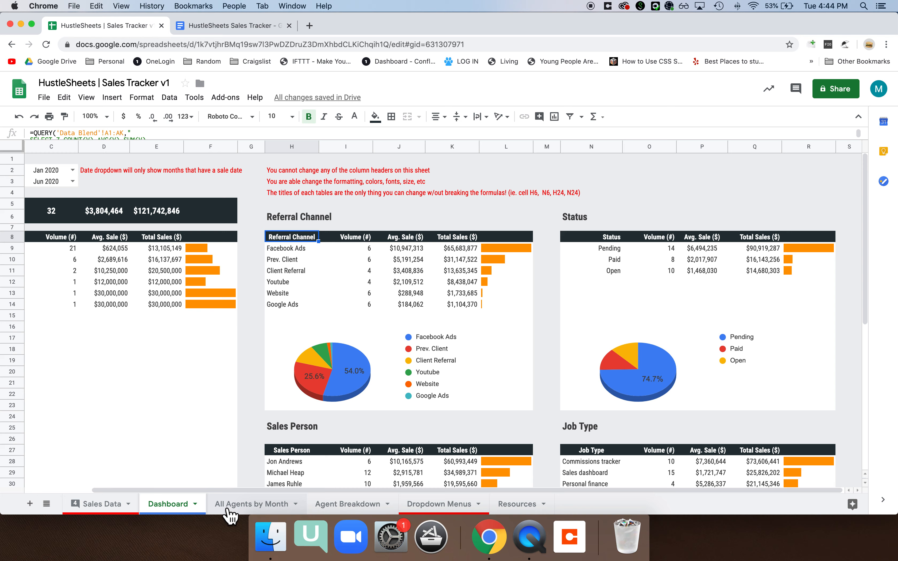
pyautogui.click(227, 506)
pyautogui.click(80, 504)
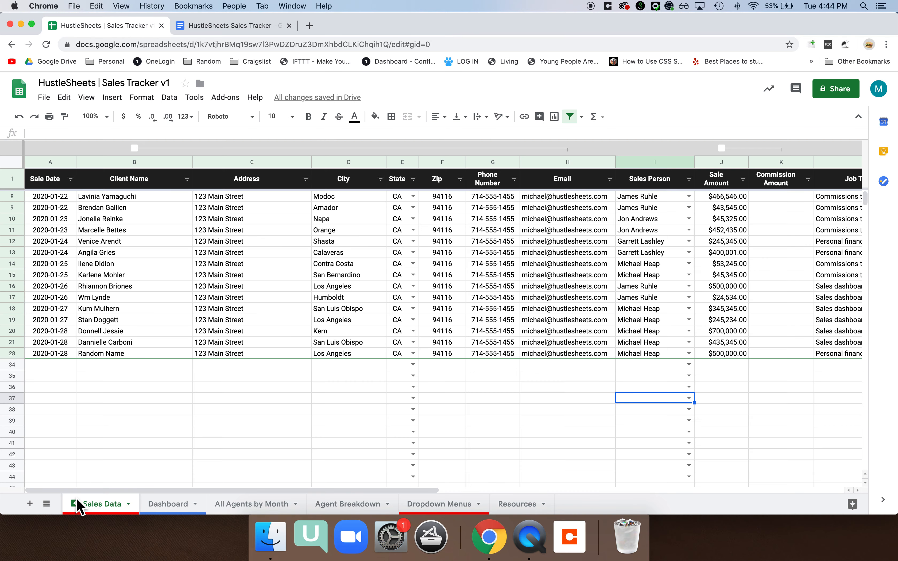
pyautogui.click(192, 505)
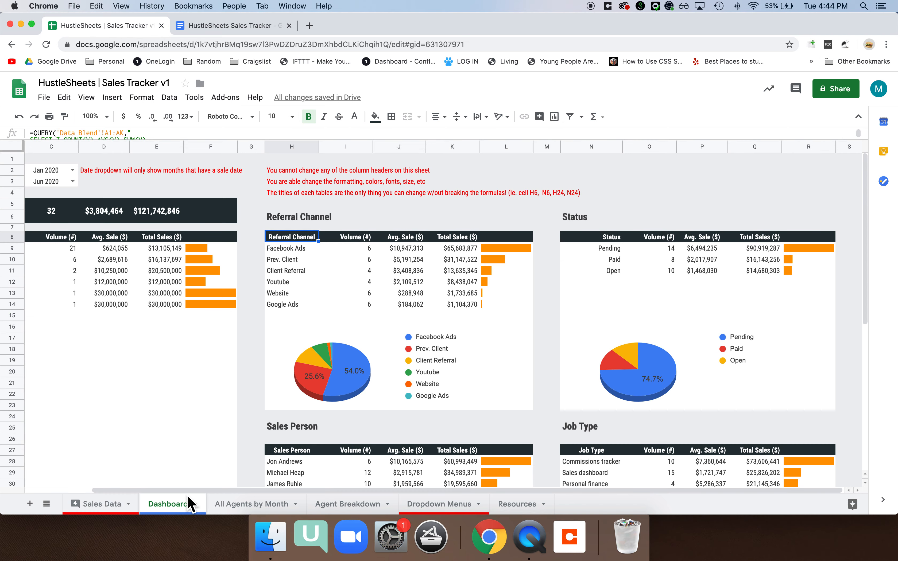
pyautogui.scroll(-3, 225, 418)
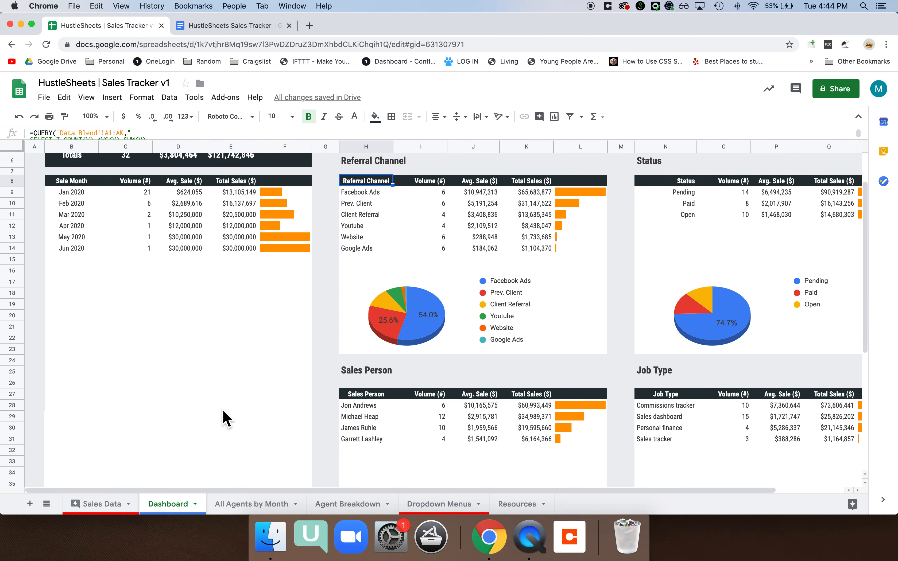